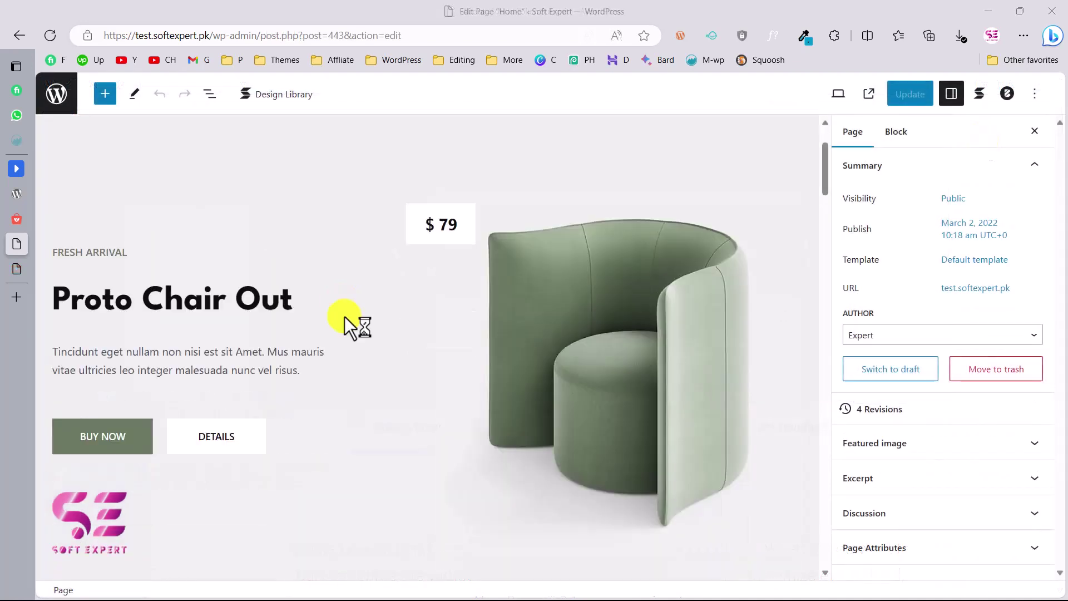
- Replace the "High Quality" heading text in the green features section of the Home page with "Soft Expert"
{"action": "scroll", "coordinate": [389, 281], "scroll_direction": "down", "scroll_amount": 10}
{"action": "scroll", "coordinate": [389, 282], "scroll_direction": "up", "scroll_amount": 5}
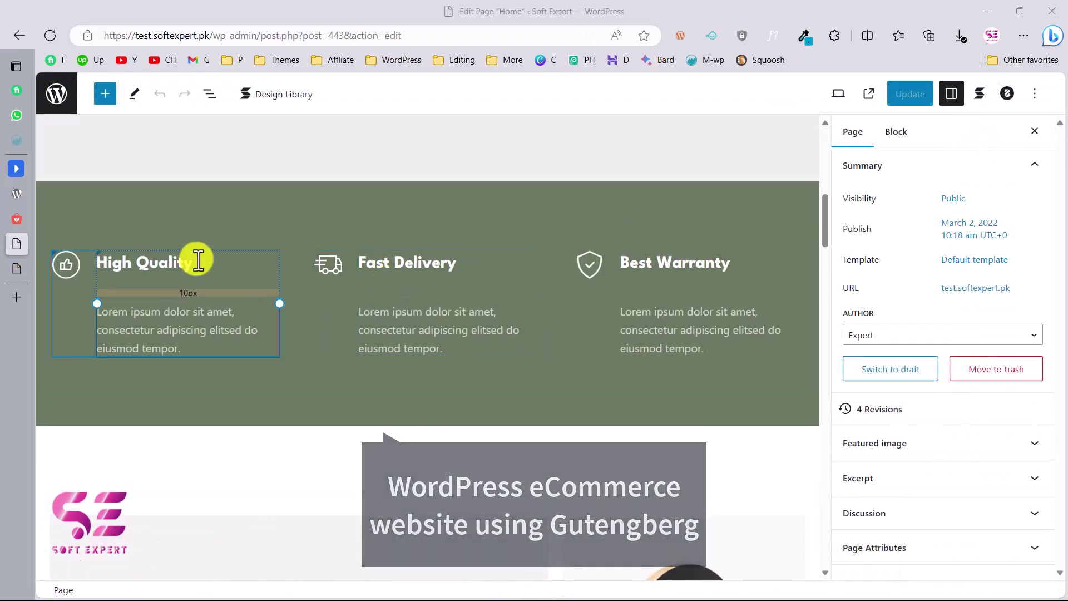
{"action": "left_click", "coordinate": [206, 262]}
{"action": "type", "text": "Soft Expert"}
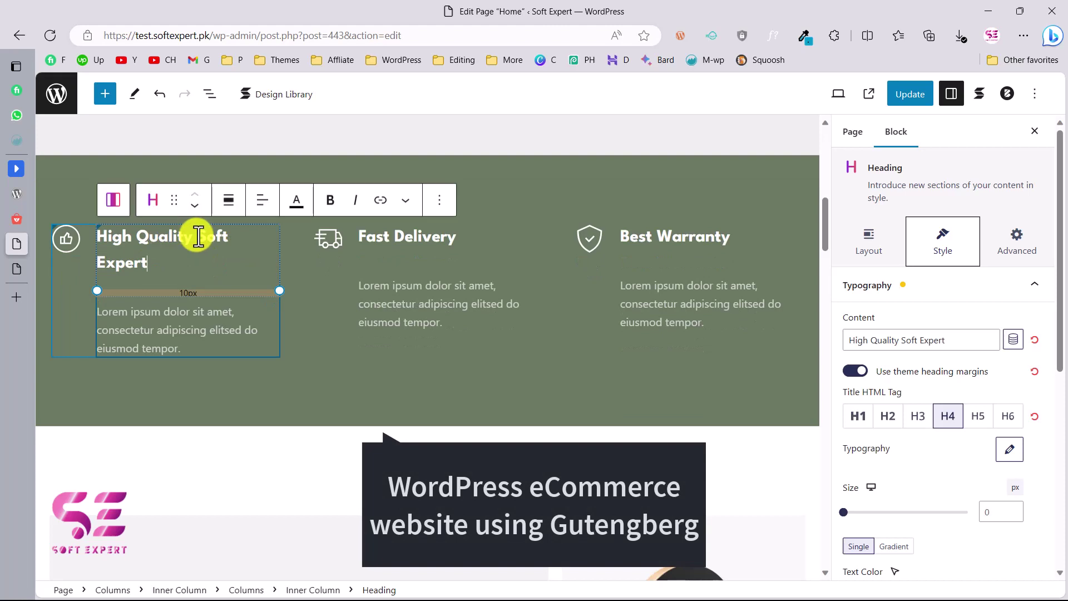
{"action": "left_click", "coordinate": [199, 236]}
{"action": "key", "text": "BackSpace"}
{"action": "key", "text": "BackSpace"}
{"action": "key", "text": "BackSpace"}
{"action": "key", "text": "BackSpace"}
{"action": "key", "text": "BackSpace"}
{"action": "key", "text": "BackSpace"}
{"action": "key", "text": "BackSpace"}
{"action": "key", "text": "BackSpace"}
{"action": "key", "text": "BackSpace"}
{"action": "key", "text": "BackSpace"}
{"action": "key", "text": "BackSpace"}
{"action": "key", "text": "BackSpace"}
{"action": "key", "text": "BackSpace"}
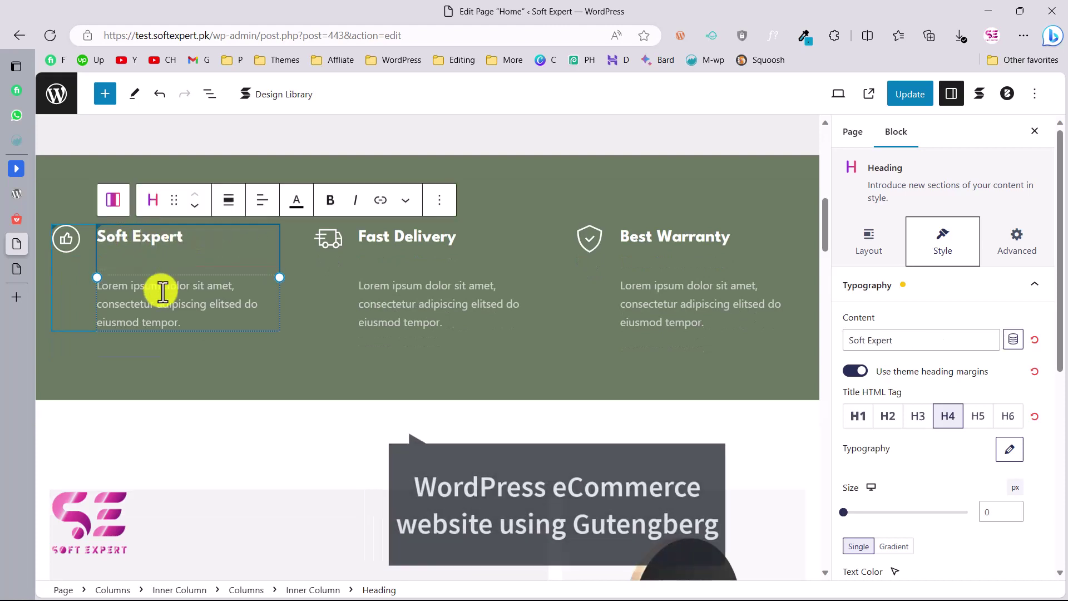
{"action": "left_click", "coordinate": [113, 284]}
{"action": "left_click", "coordinate": [329, 240]}
{"action": "left_click", "coordinate": [339, 281]}
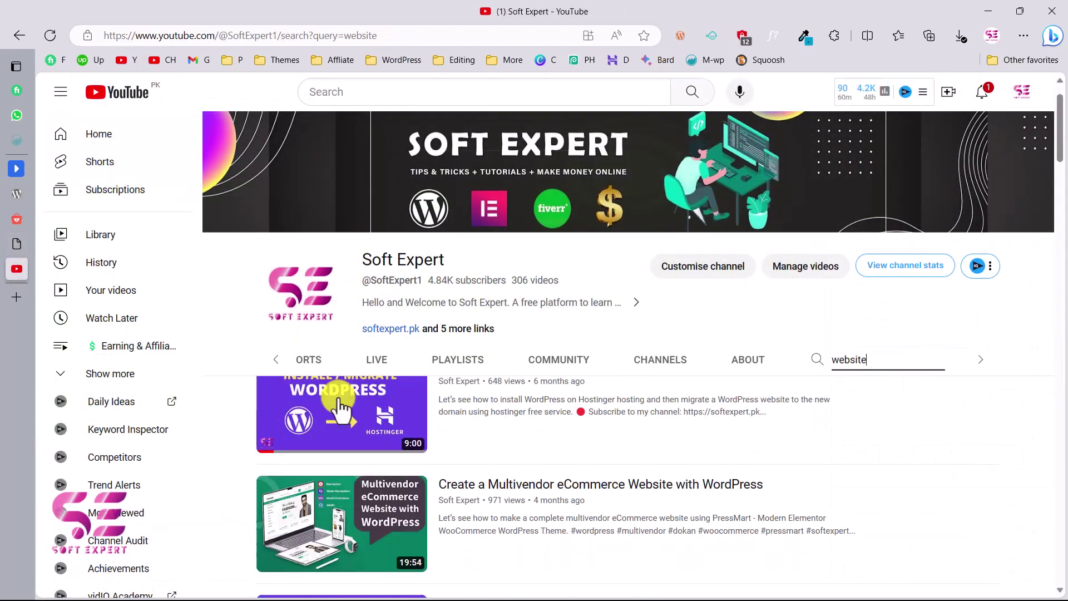
- Browse the Soft Expert YouTube channel's search results for "website" to review the available website-building tutorials
{"action": "scroll", "coordinate": [340, 409], "scroll_direction": "down", "scroll_amount": 3}
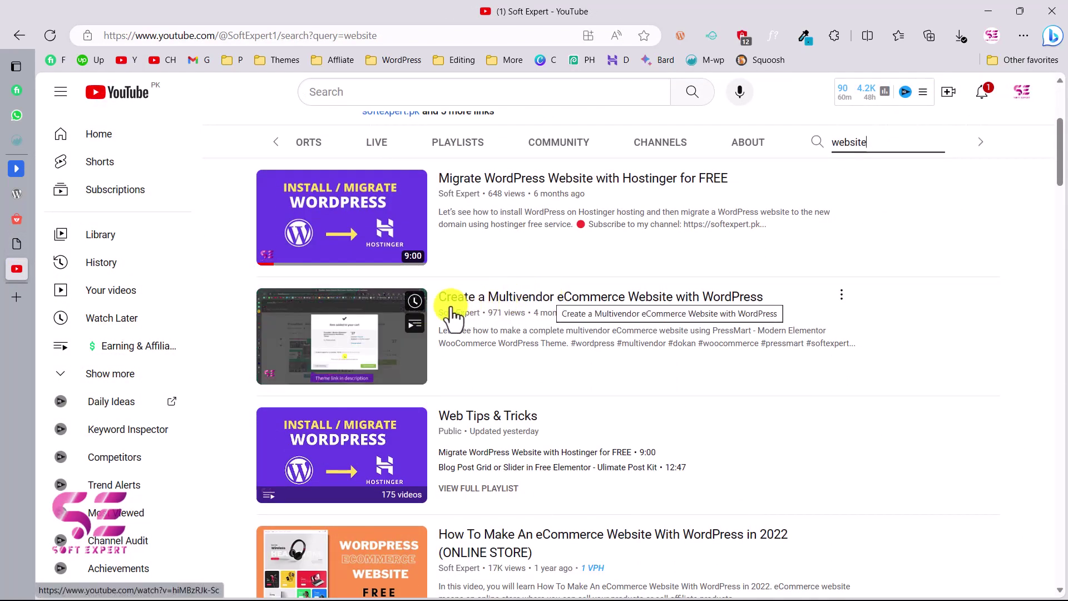
{"action": "scroll", "coordinate": [510, 304], "scroll_direction": "down", "scroll_amount": 4}
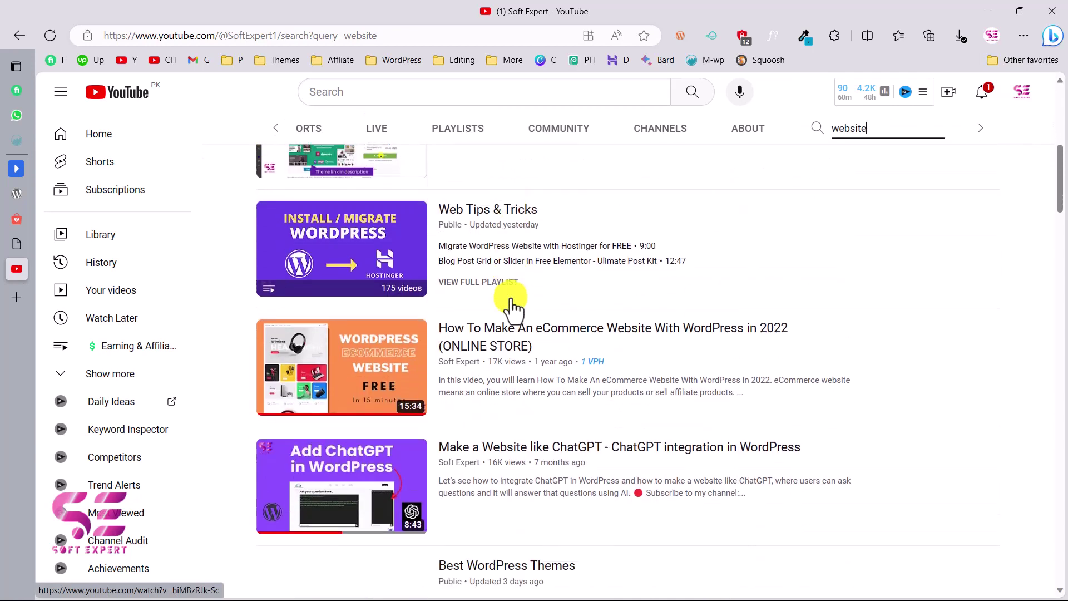
{"action": "scroll", "coordinate": [559, 320], "scroll_direction": "down", "scroll_amount": 2}
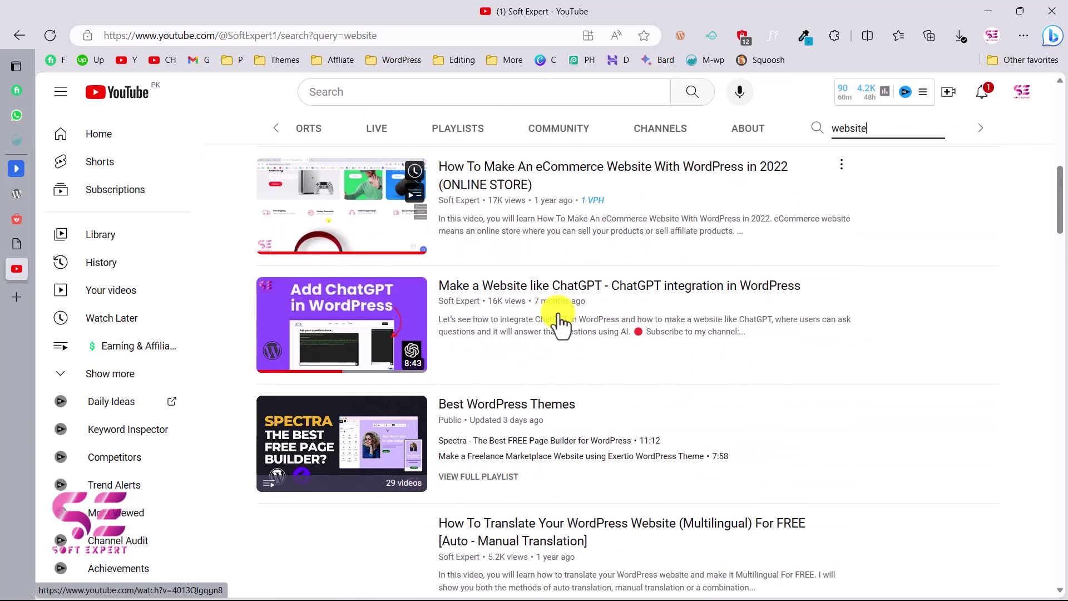
{"action": "scroll", "coordinate": [559, 320], "scroll_direction": "down", "scroll_amount": 3}
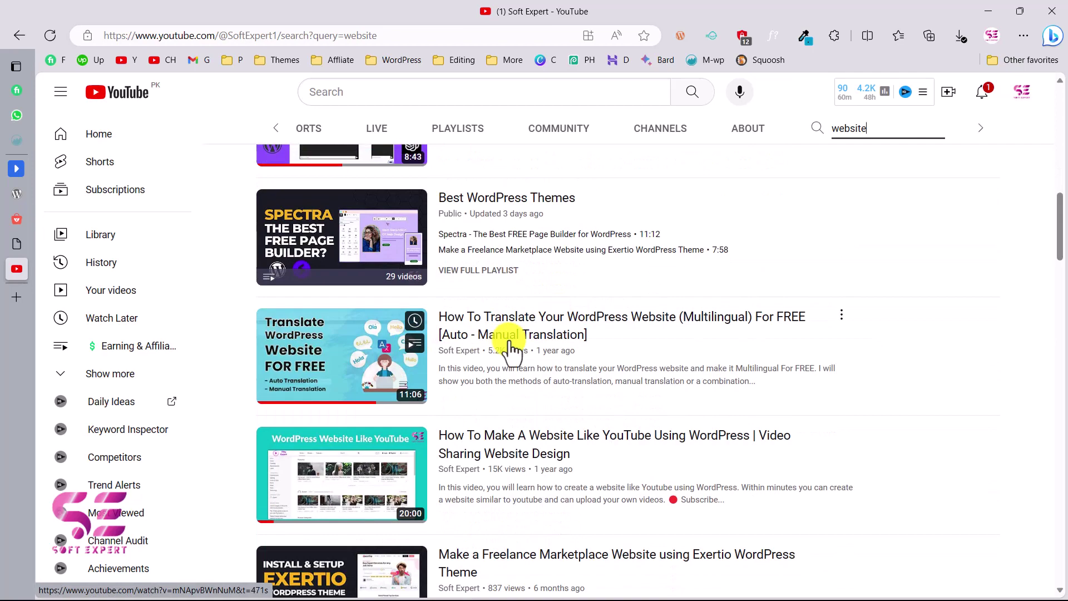
{"action": "scroll", "coordinate": [508, 345], "scroll_direction": "up", "scroll_amount": 7}
{"action": "scroll", "coordinate": [509, 350], "scroll_direction": "down", "scroll_amount": 12}
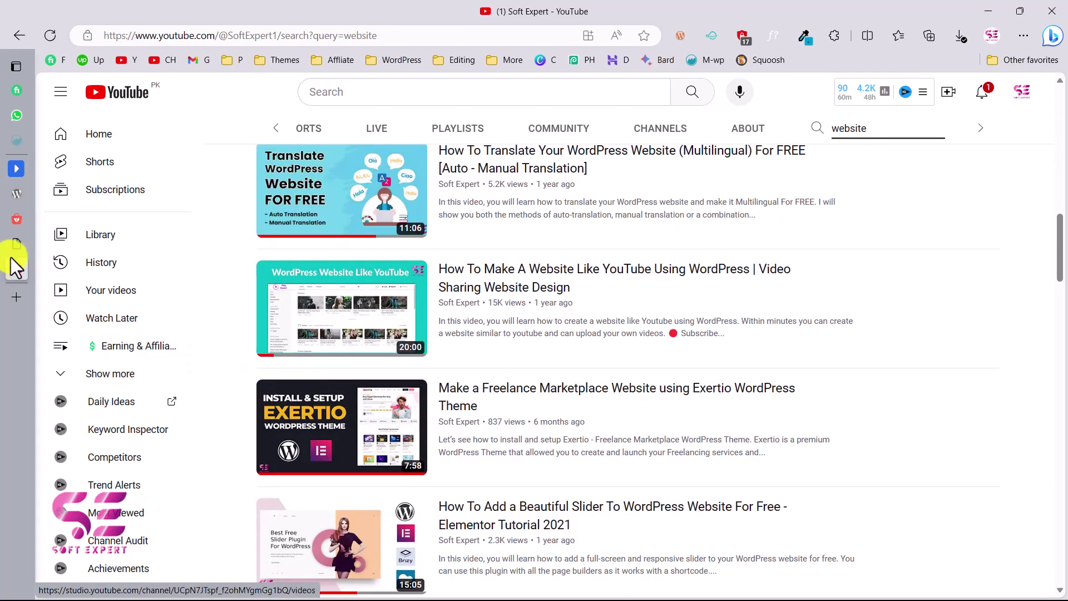
- Switch to the WordPress About page and read through the new features of WordPress 6.3
{"action": "left_click", "coordinate": [52, 243]}
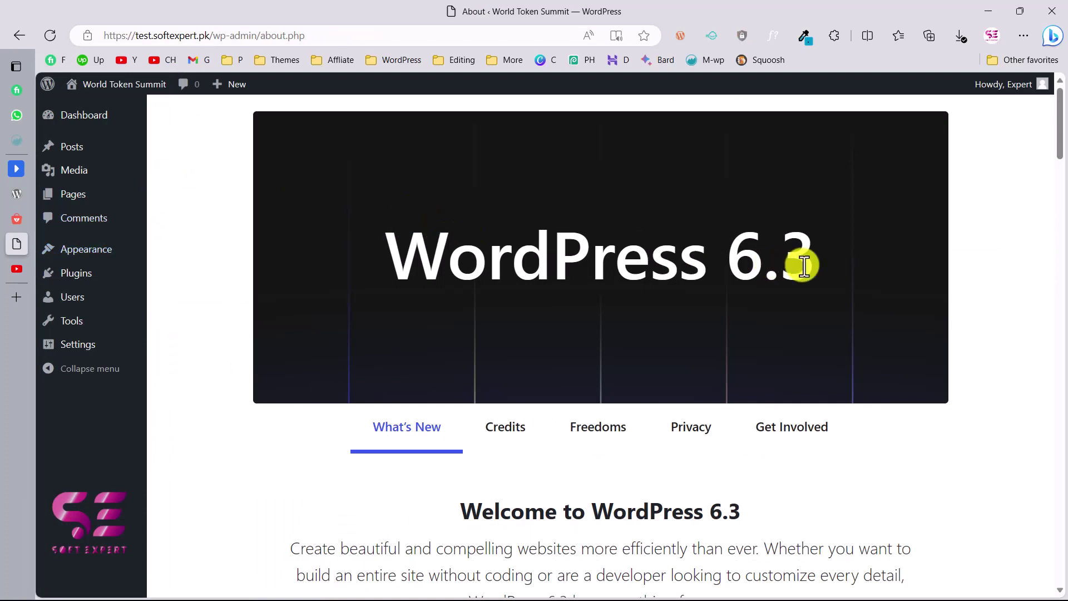
{"action": "scroll", "coordinate": [654, 470], "scroll_direction": "down", "scroll_amount": 6}
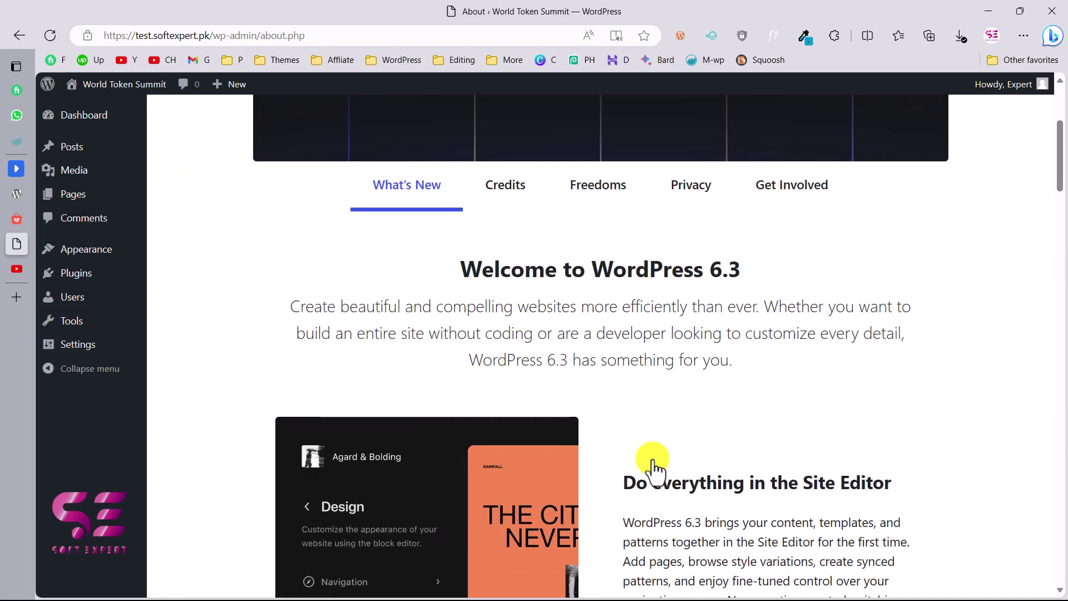
{"action": "scroll", "coordinate": [661, 392], "scroll_direction": "down", "scroll_amount": 2}
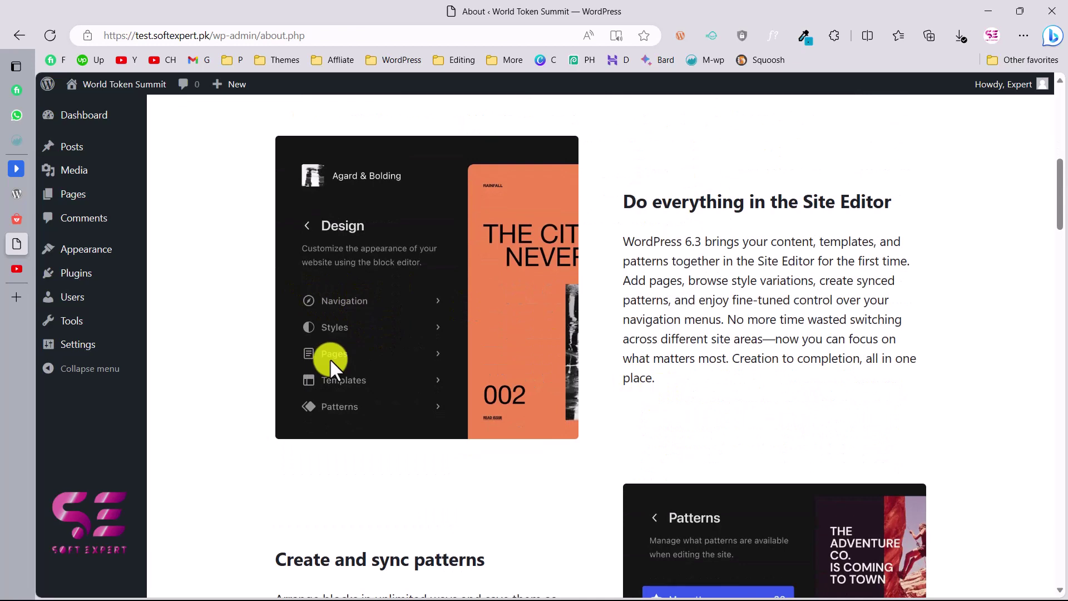
{"action": "left_click_drag", "start_coordinate": [640, 199], "coordinate": [915, 197]}
{"action": "left_click", "coordinate": [915, 198]}
{"action": "scroll", "coordinate": [766, 306], "scroll_direction": "down", "scroll_amount": 1}
{"action": "scroll", "coordinate": [767, 306], "scroll_direction": "down", "scroll_amount": 5}
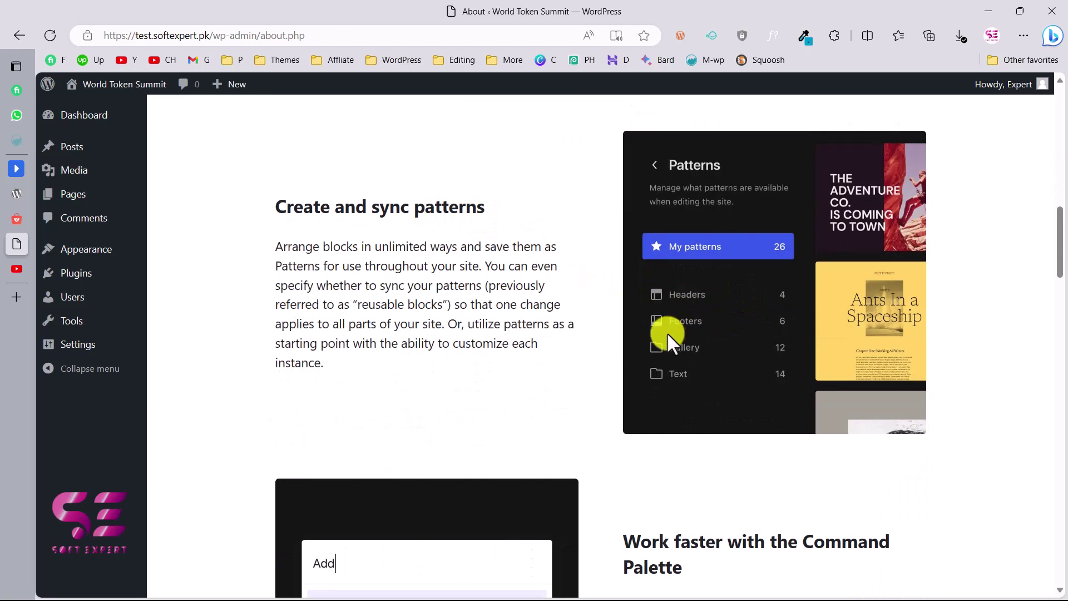
{"action": "scroll", "coordinate": [674, 378], "scroll_direction": "down", "scroll_amount": 5}
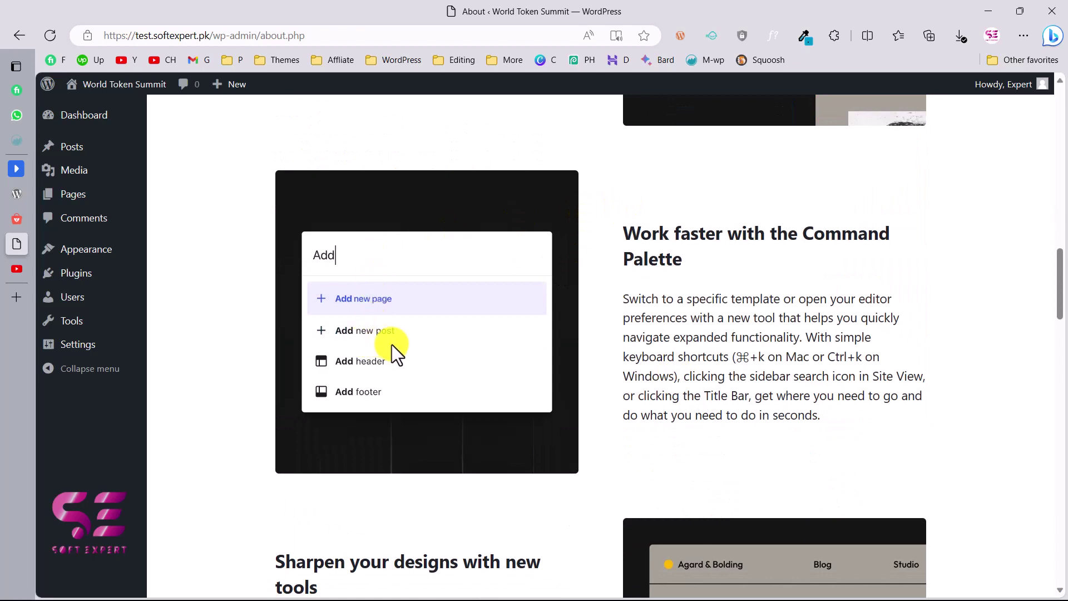
{"action": "scroll", "coordinate": [394, 345], "scroll_direction": "down", "scroll_amount": 4}
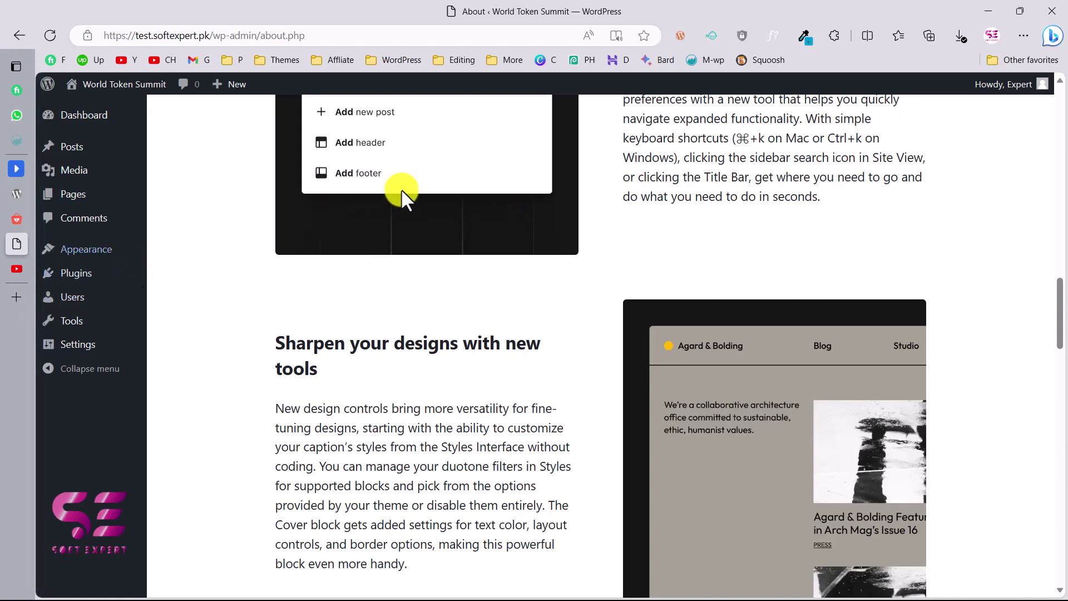
- Open softexpert.pk/hostinger in a new browser tab
{"action": "left_click", "coordinate": [17, 296]}
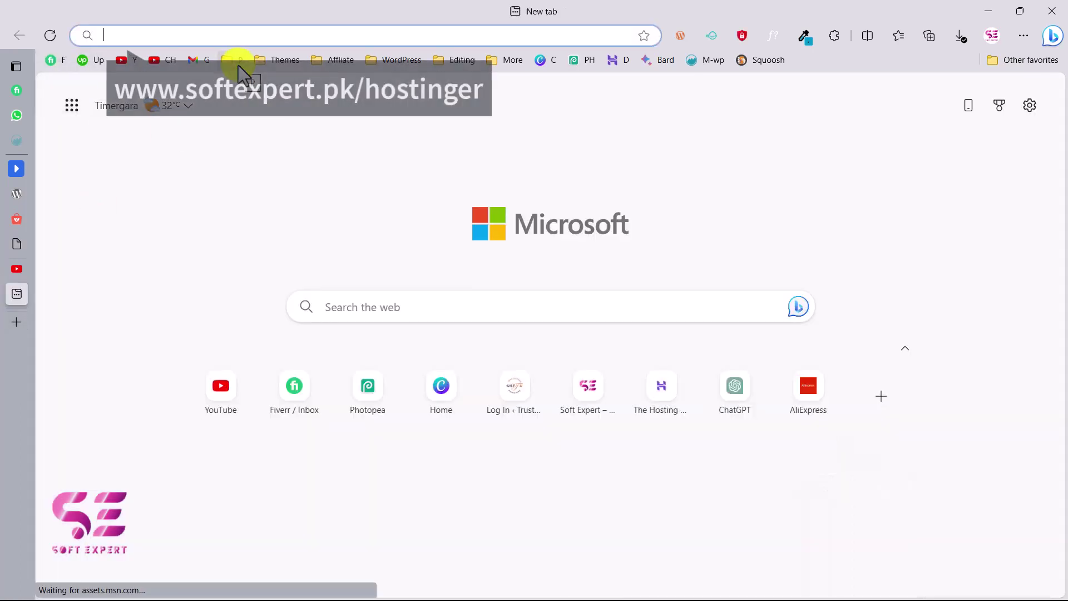
{"action": "type", "text": "softexpert.pk/hostinger"}
{"action": "key", "text": "Return"}
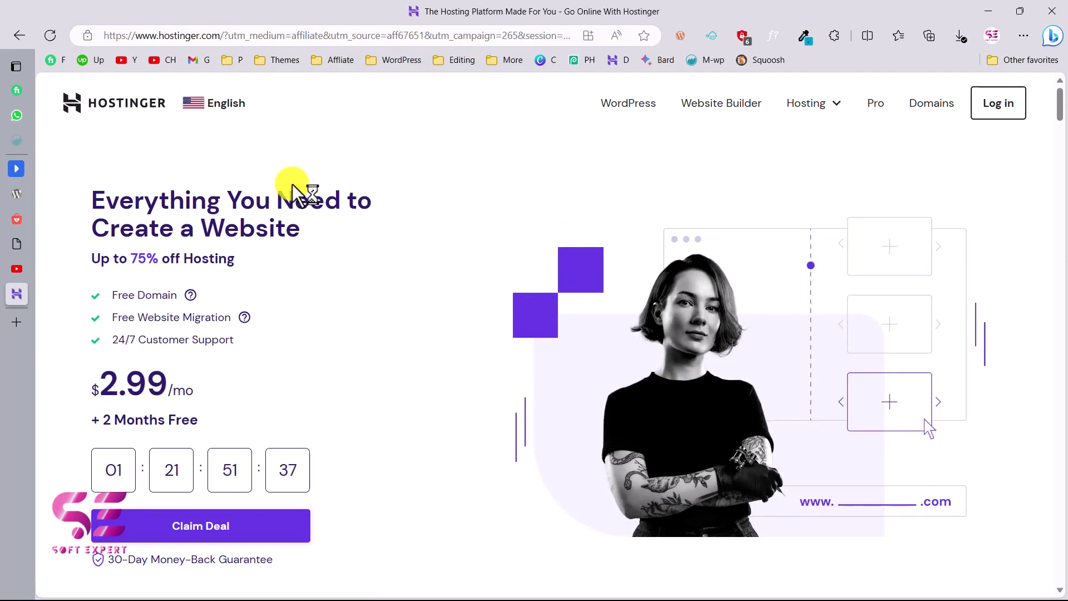
- Open Hostinger's WordPress hosting page and compare the prices and features of the Premium, Business and Cloud Startup plans
{"action": "left_click", "coordinate": [639, 110]}
{"action": "scroll", "coordinate": [481, 268], "scroll_direction": "down", "scroll_amount": 5}
{"action": "scroll", "coordinate": [482, 268], "scroll_direction": "down", "scroll_amount": 5}
{"action": "scroll", "coordinate": [390, 323], "scroll_direction": "down", "scroll_amount": 2}
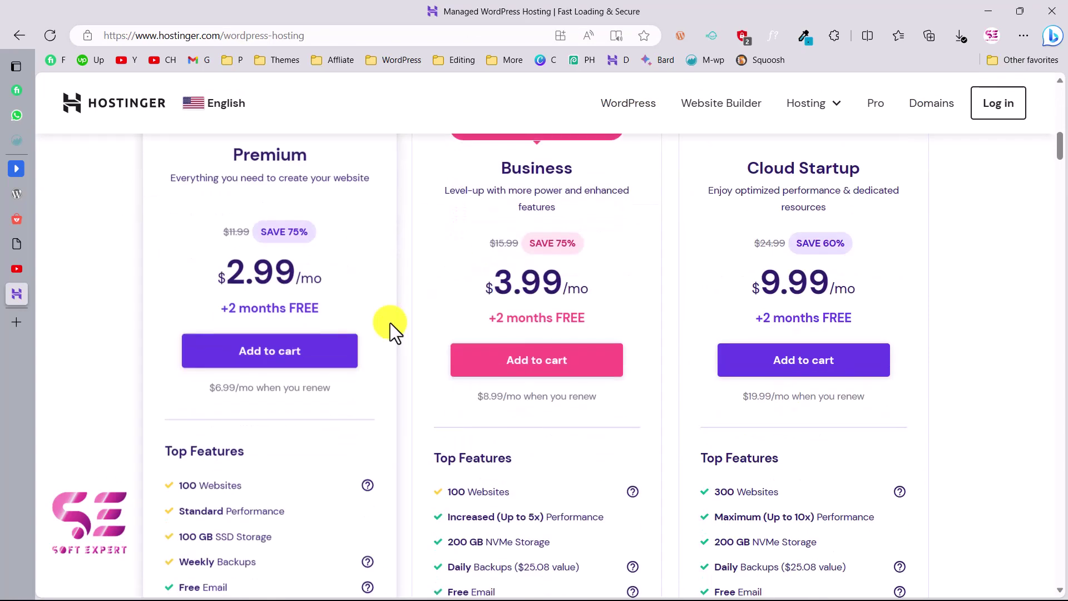
{"action": "scroll", "coordinate": [331, 326], "scroll_direction": "up", "scroll_amount": 1}
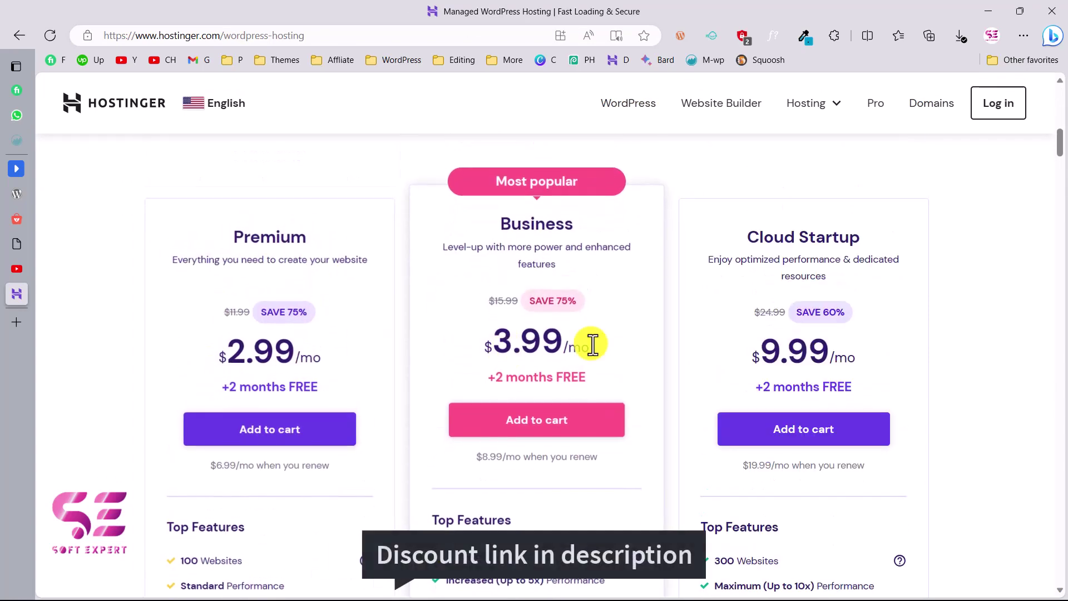
{"action": "scroll", "coordinate": [650, 453], "scroll_direction": "down", "scroll_amount": 1}
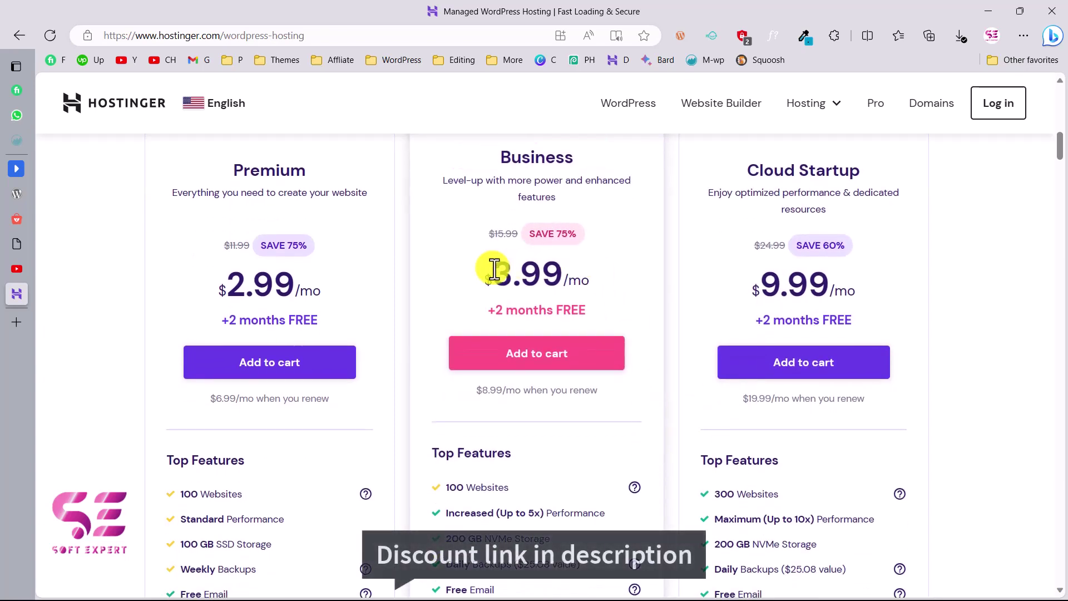
{"action": "scroll", "coordinate": [566, 278], "scroll_direction": "down", "scroll_amount": 4}
{"action": "scroll", "coordinate": [567, 279], "scroll_direction": "down", "scroll_amount": 1}
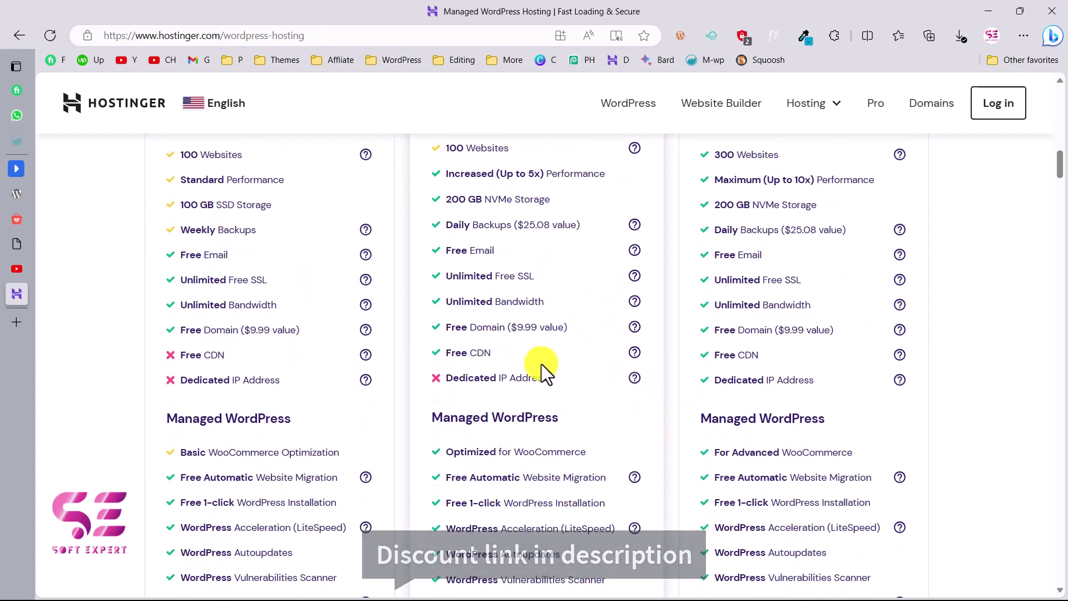
{"action": "scroll", "coordinate": [543, 367], "scroll_direction": "down", "scroll_amount": 2}
{"action": "scroll", "coordinate": [522, 378], "scroll_direction": "up", "scroll_amount": 2}
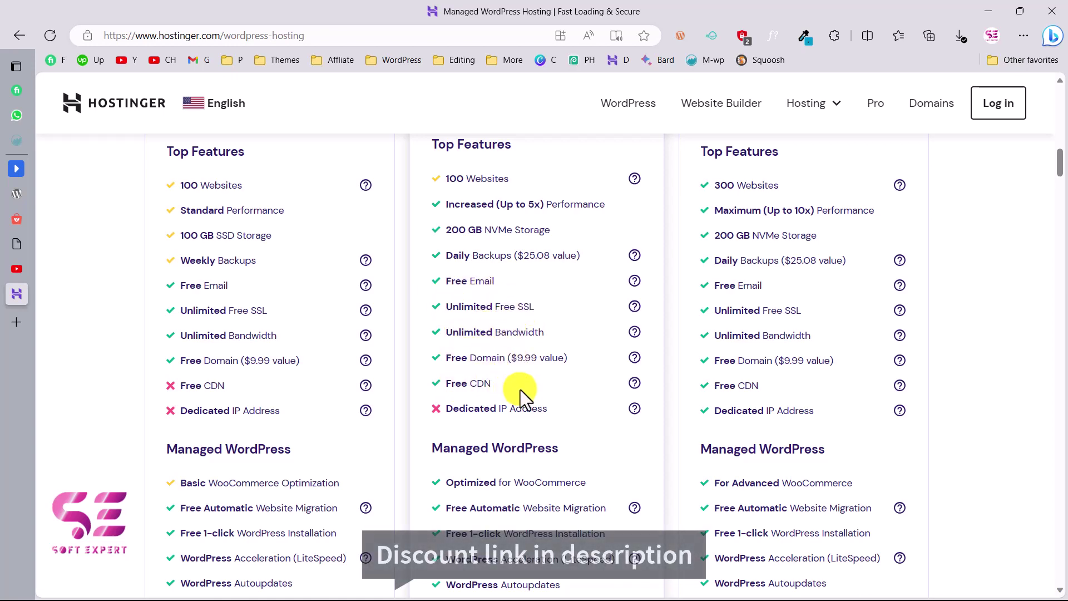
{"action": "scroll", "coordinate": [519, 389], "scroll_direction": "up", "scroll_amount": 5}
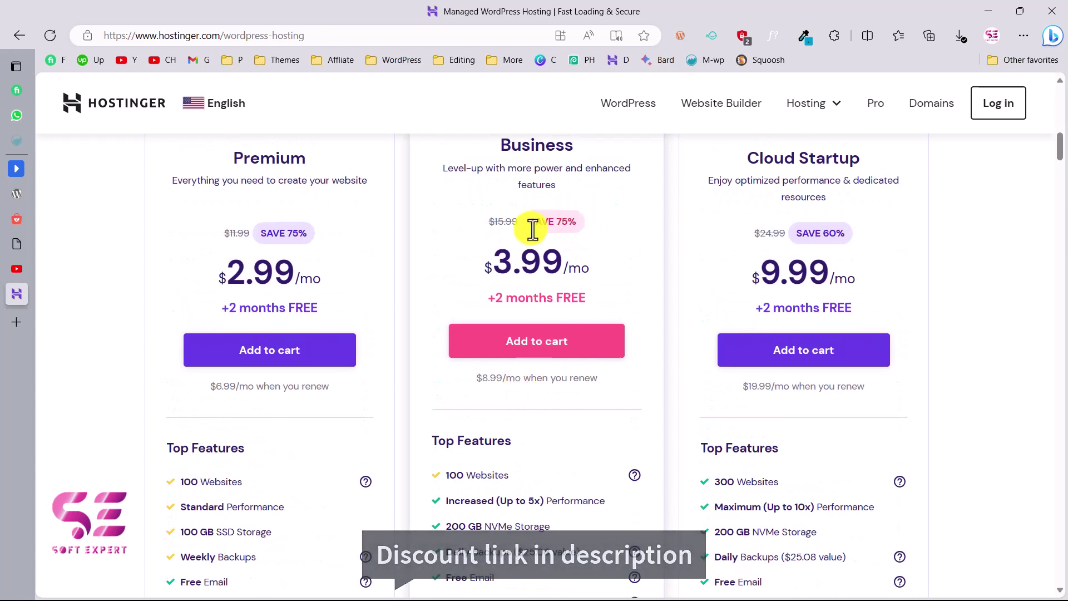
- Add the Business hosting plan to the cart and review the billing period, account and payment sections
{"action": "left_click", "coordinate": [540, 341]}
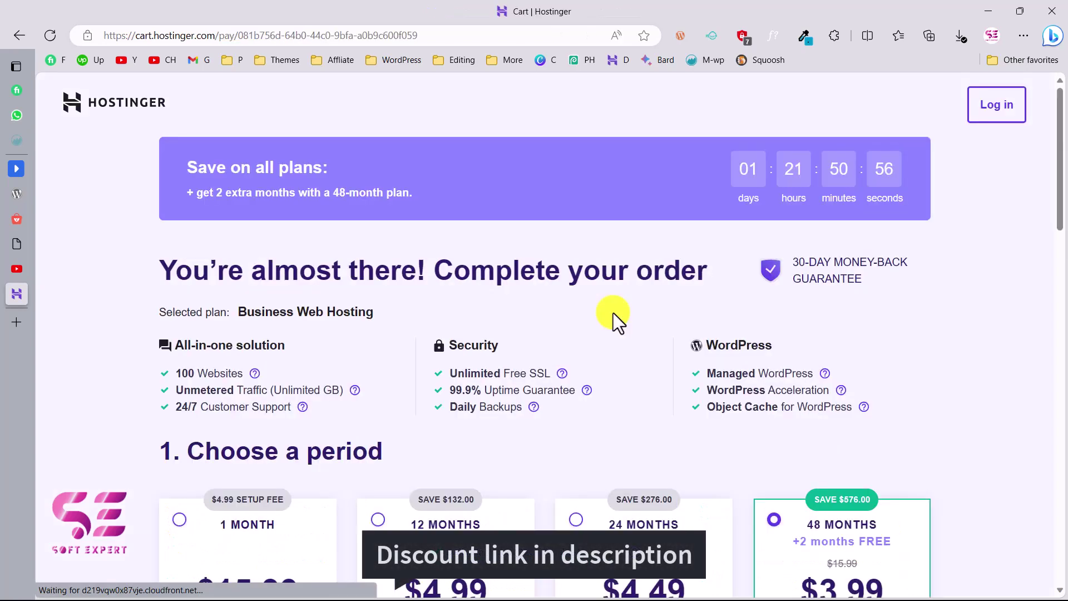
{"action": "scroll", "coordinate": [614, 319], "scroll_direction": "down", "scroll_amount": 6}
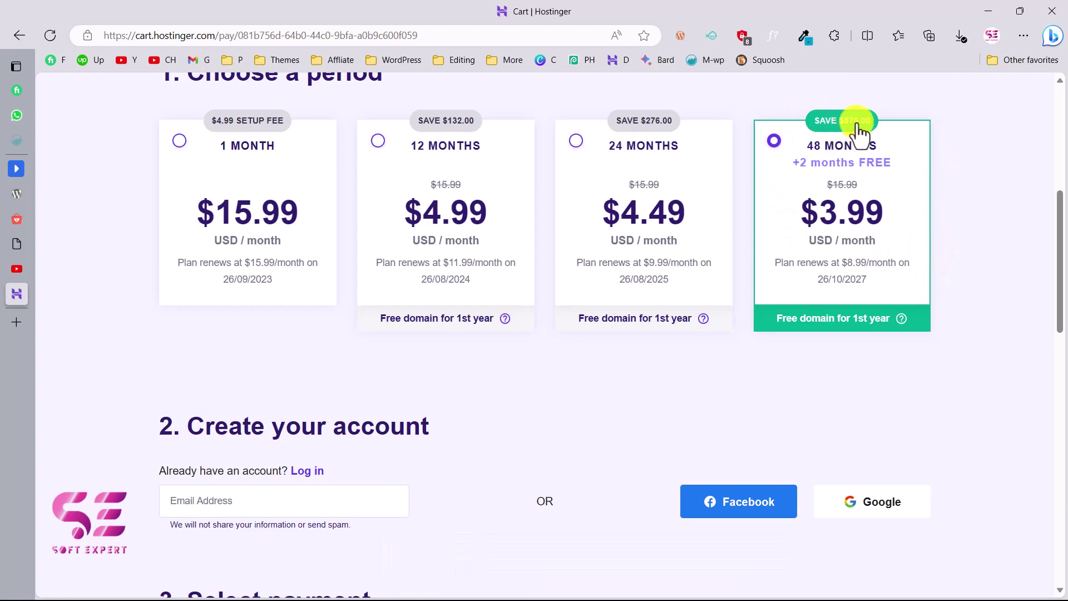
{"action": "scroll", "coordinate": [705, 351], "scroll_direction": "down", "scroll_amount": 3}
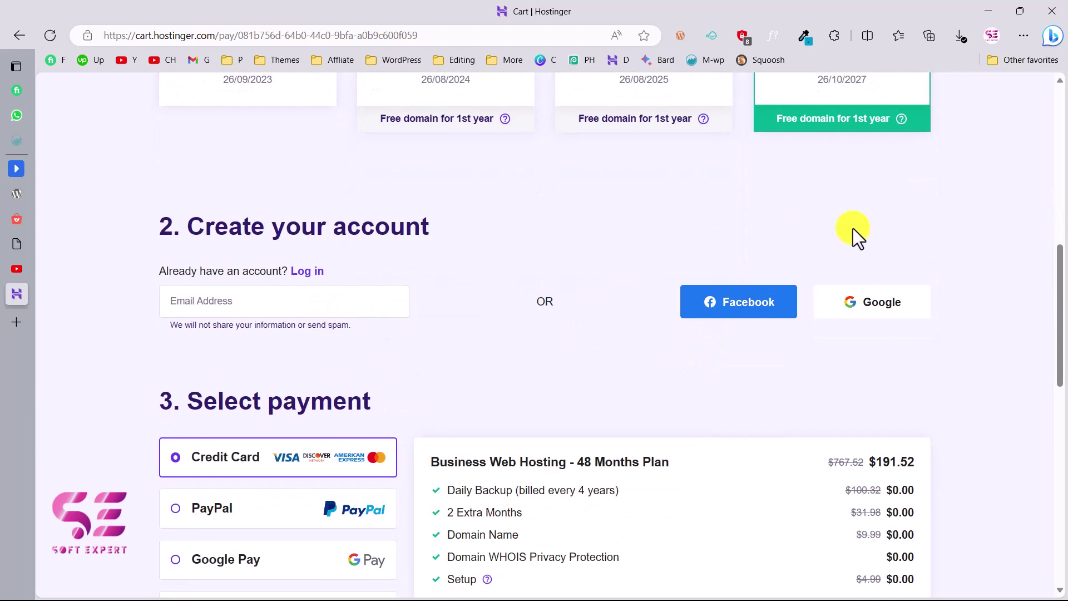
{"action": "scroll", "coordinate": [702, 337], "scroll_direction": "down", "scroll_amount": 4}
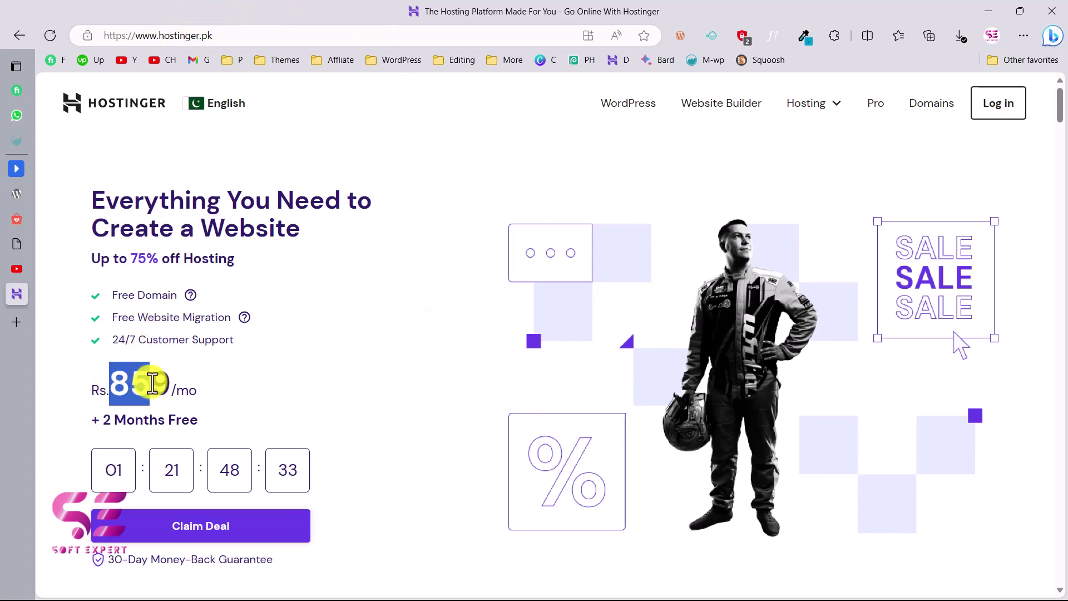
- Add the Business WordPress hosting plan to the cart on hostinger.pk and review the payment options
{"action": "left_click", "coordinate": [626, 112]}
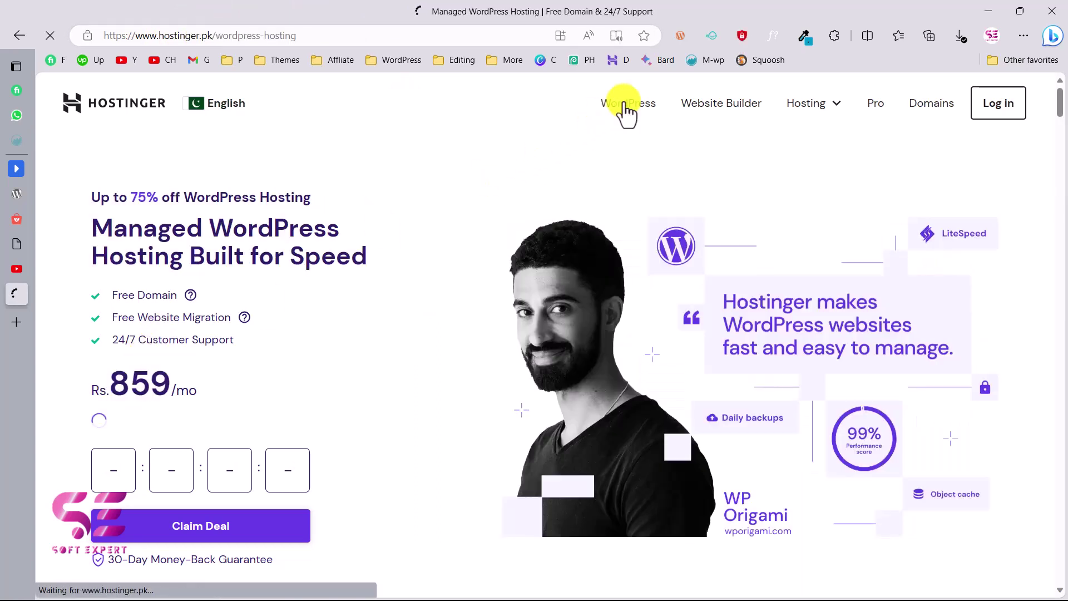
{"action": "scroll", "coordinate": [517, 336], "scroll_direction": "down", "scroll_amount": 10}
{"action": "scroll", "coordinate": [517, 335], "scroll_direction": "down", "scroll_amount": 2}
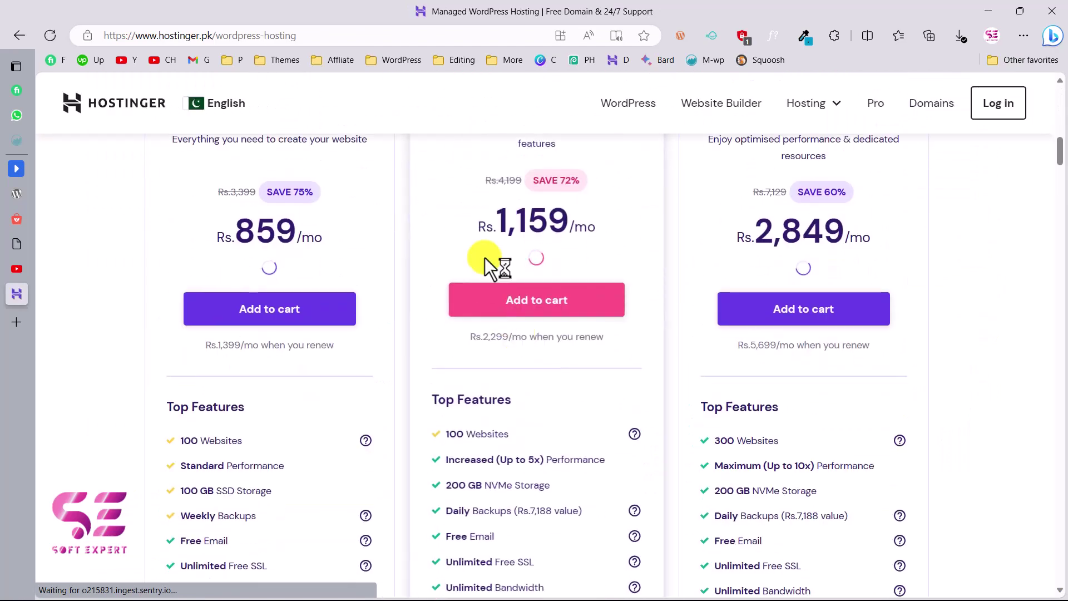
{"action": "left_click", "coordinate": [537, 304]}
{"action": "scroll", "coordinate": [528, 308], "scroll_direction": "down", "scroll_amount": 10}
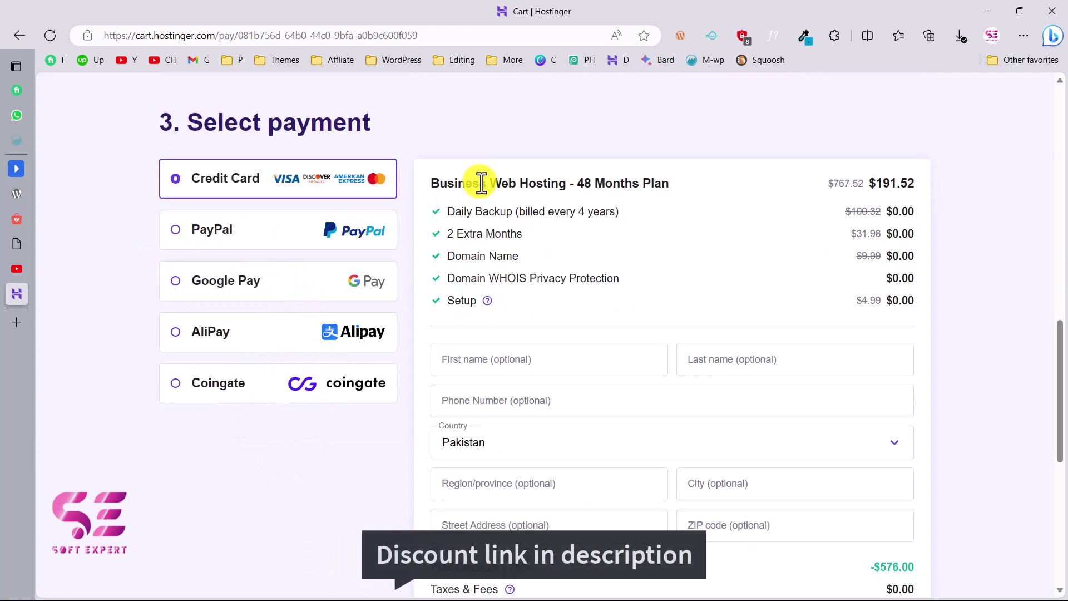
{"action": "scroll", "coordinate": [478, 182], "scroll_direction": "down", "scroll_amount": 5}
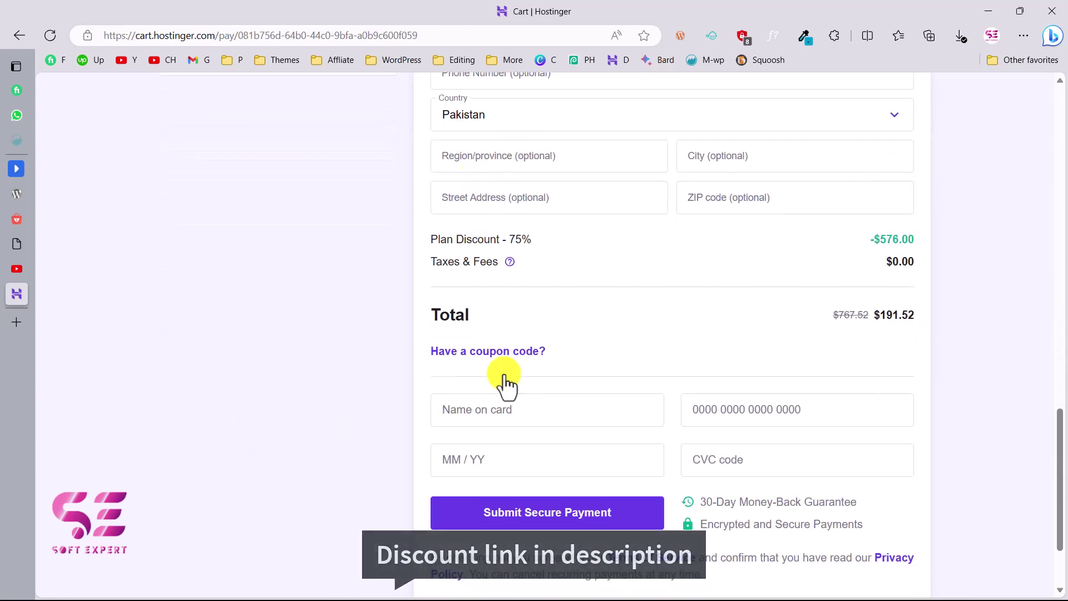
{"action": "scroll", "coordinate": [505, 380], "scroll_direction": "down", "scroll_amount": 2}
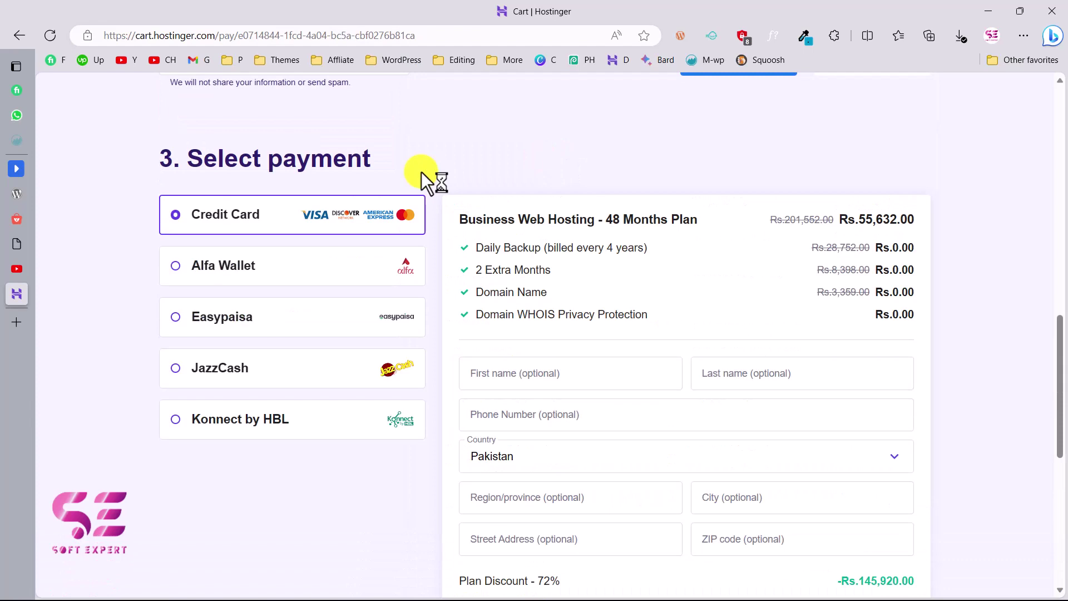
- Switch to the Soft Expert YouTube channel and look through its "install wordpress" search results for a Hostinger installation tutorial
{"action": "left_click", "coordinate": [22, 263]}
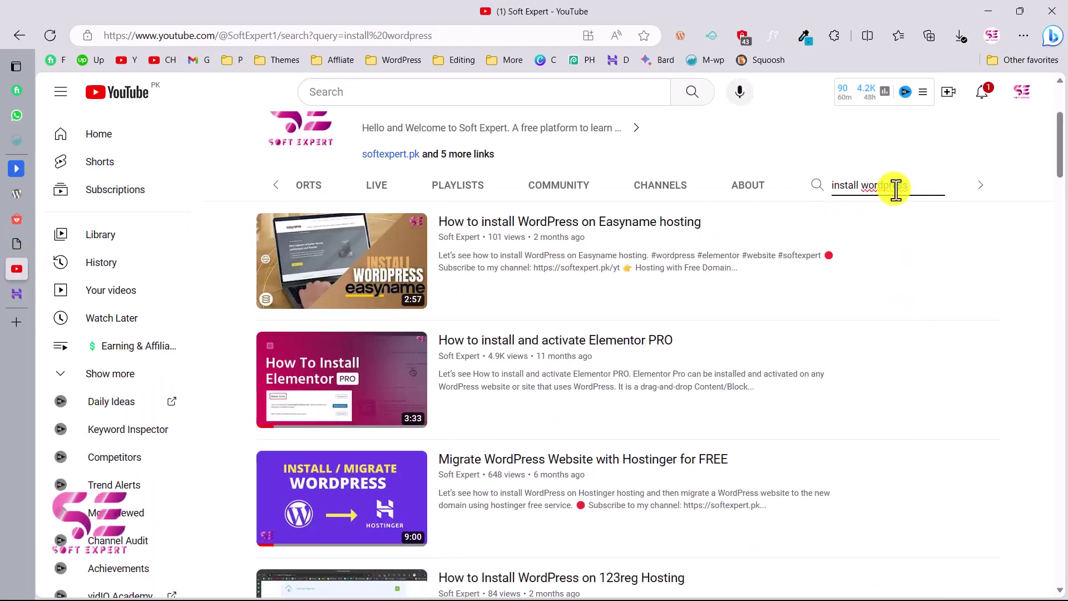
{"action": "scroll", "coordinate": [507, 281], "scroll_direction": "down", "scroll_amount": 2}
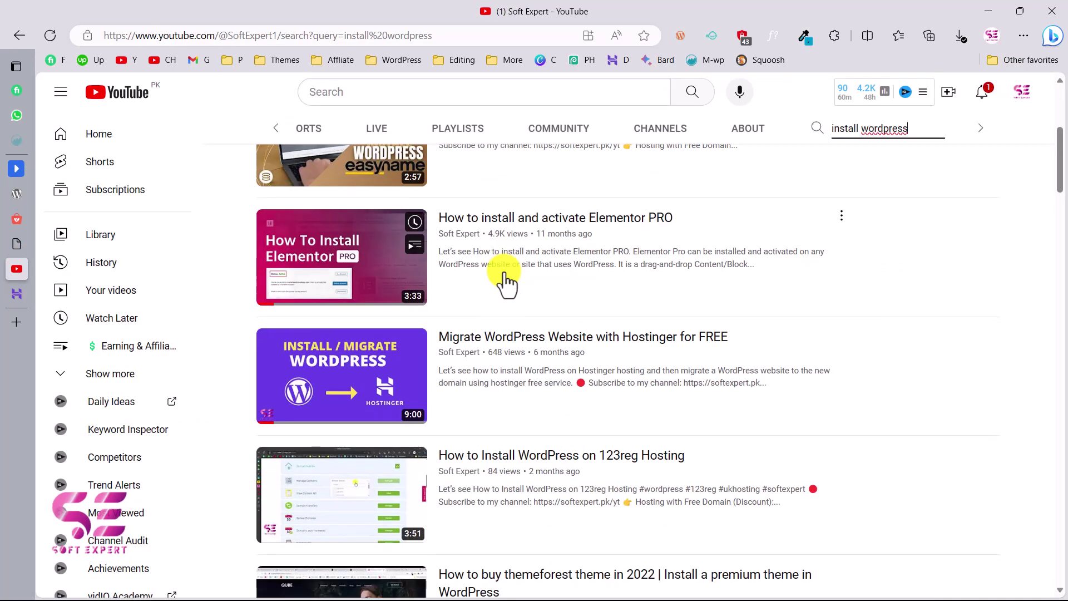
{"action": "scroll", "coordinate": [505, 278], "scroll_direction": "down", "scroll_amount": 3}
{"action": "scroll", "coordinate": [505, 278], "scroll_direction": "up", "scroll_amount": 1}
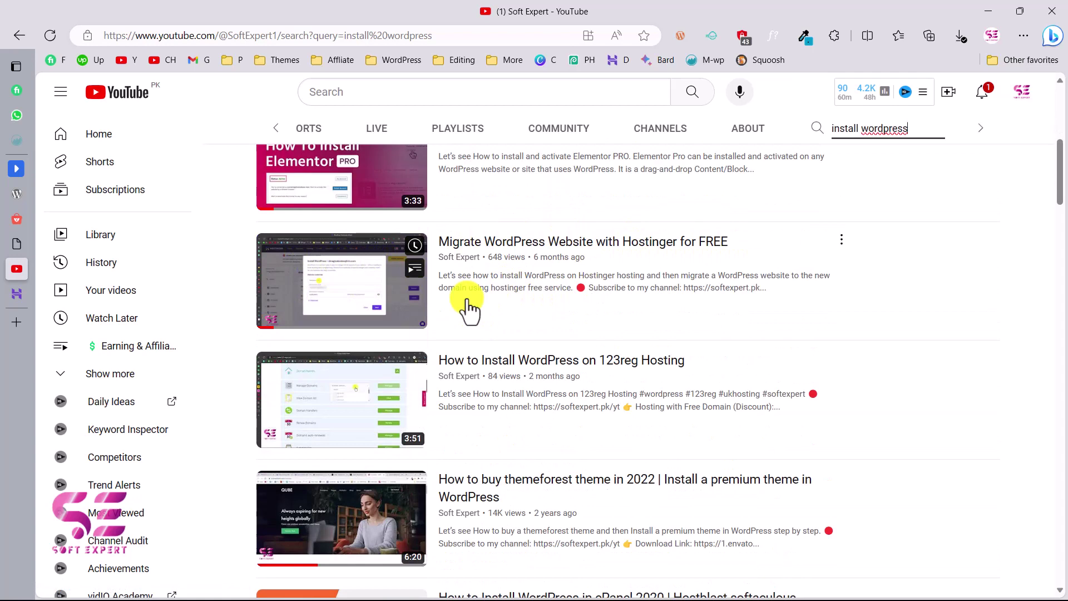
- Switch to the WordPress dashboard, open the page for adding themes and browse the popular themes
{"action": "left_click", "coordinate": [55, 237]}
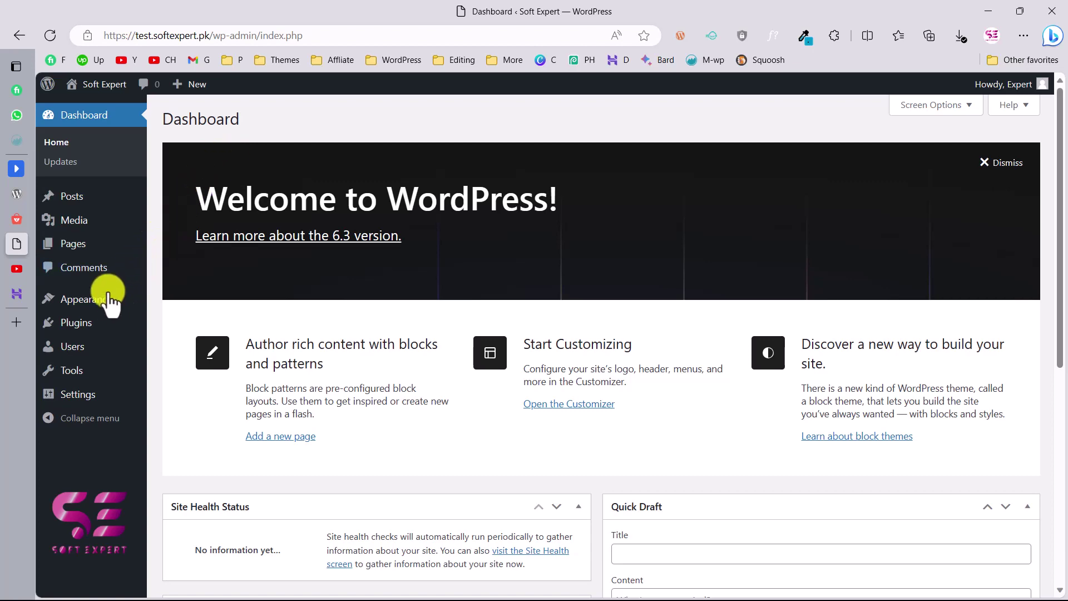
{"action": "mouse_move", "coordinate": [107, 299]}
{"action": "left_click", "coordinate": [150, 302]}
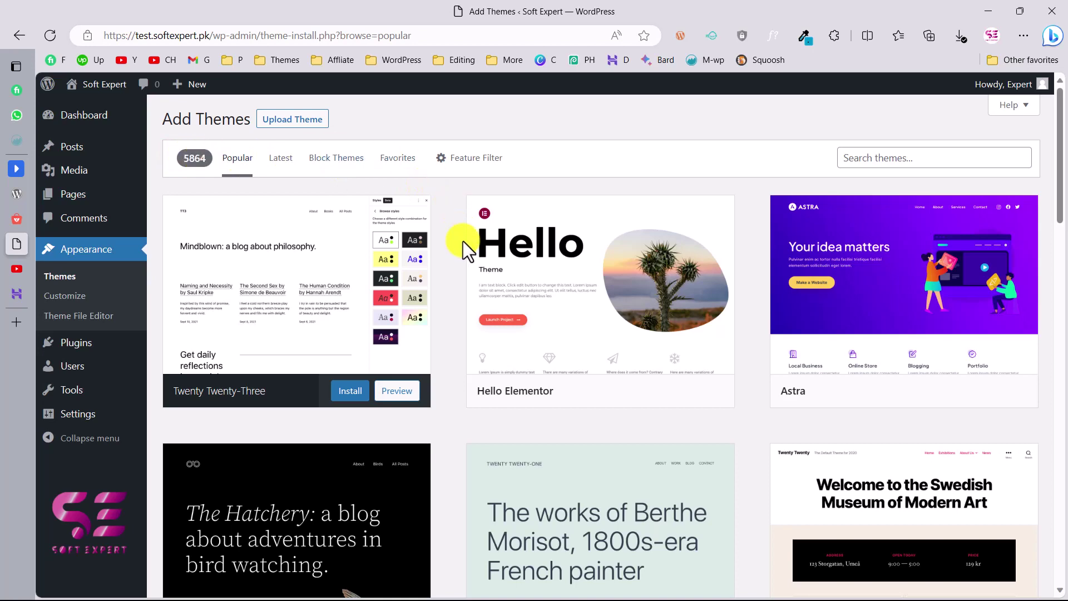
{"action": "scroll", "coordinate": [463, 241], "scroll_direction": "down", "scroll_amount": 10}
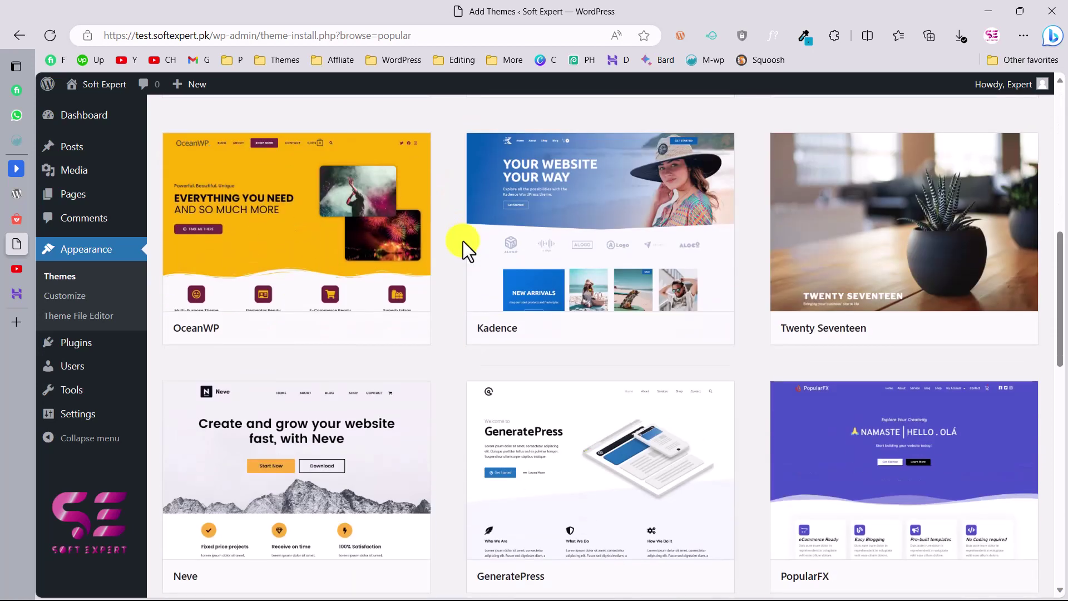
{"action": "scroll", "coordinate": [463, 241], "scroll_direction": "down", "scroll_amount": 3}
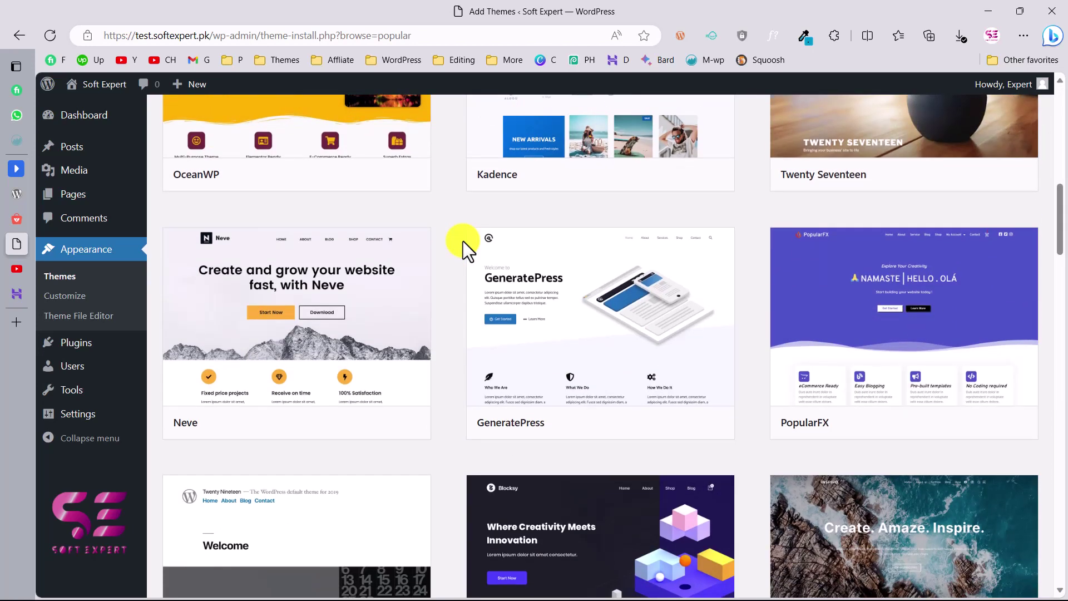
{"action": "scroll", "coordinate": [463, 241], "scroll_direction": "down", "scroll_amount": 3}
{"action": "mouse_move", "coordinate": [565, 345]}
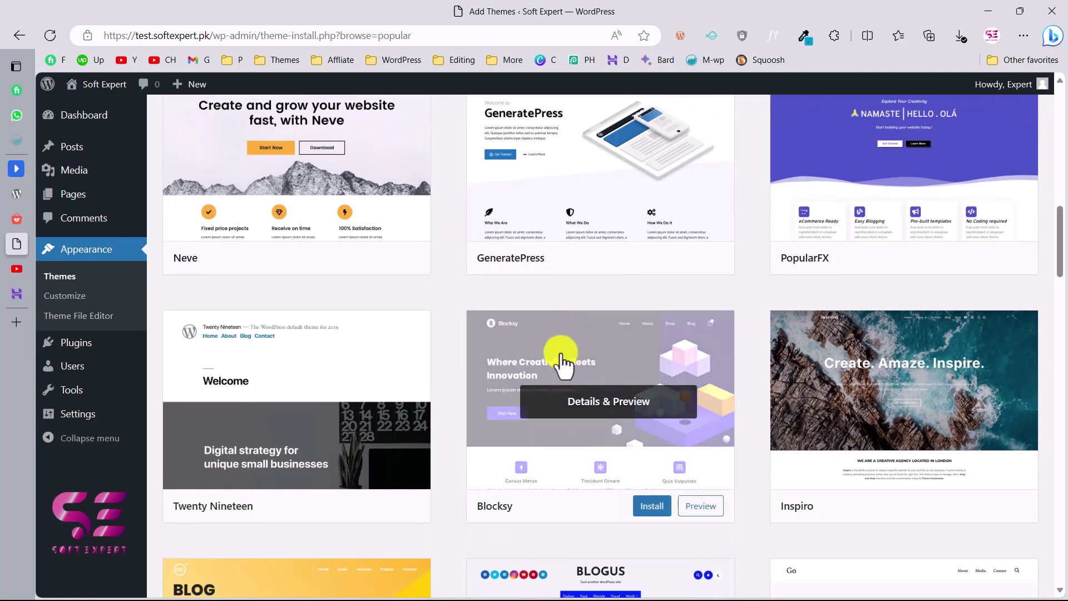
{"action": "scroll", "coordinate": [573, 340], "scroll_direction": "up", "scroll_amount": 16}
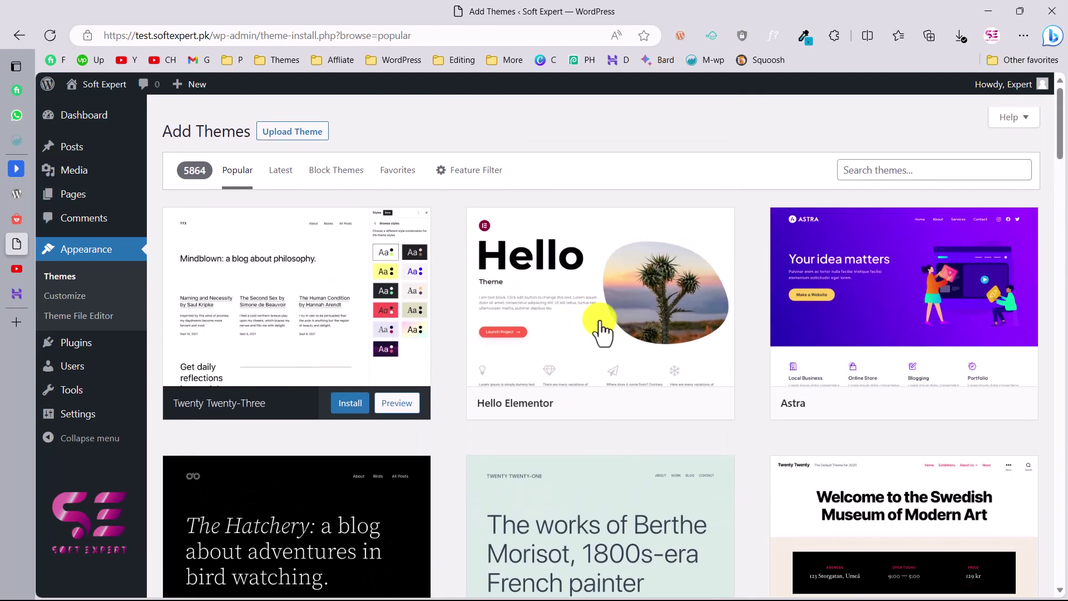
- Search the theme directory for "blocksy", then install and activate the Blocksy theme
{"action": "left_click", "coordinate": [864, 163]}
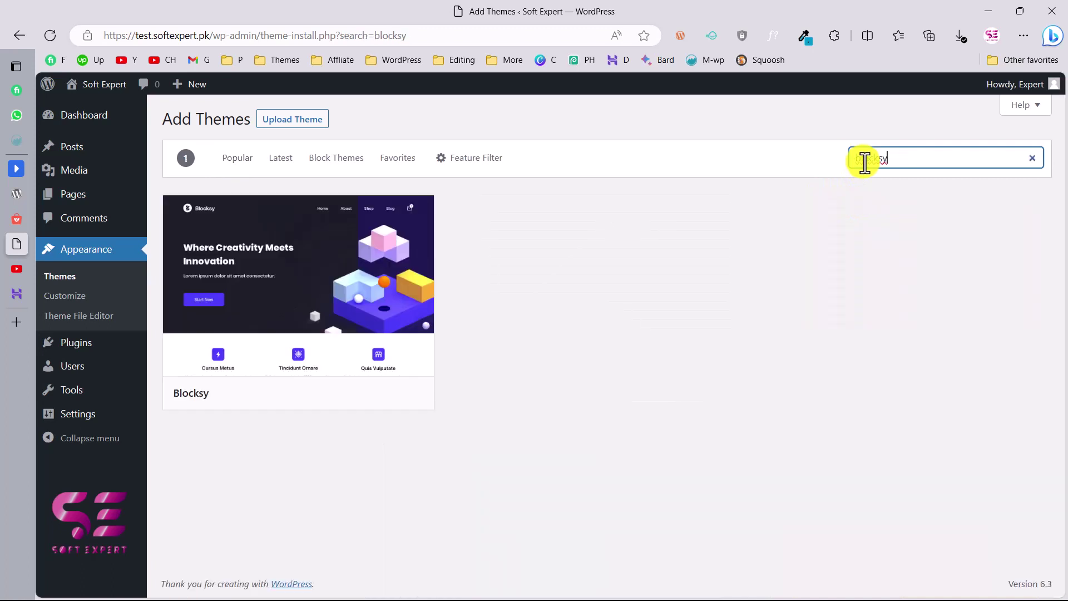
{"action": "mouse_move", "coordinate": [312, 304]}
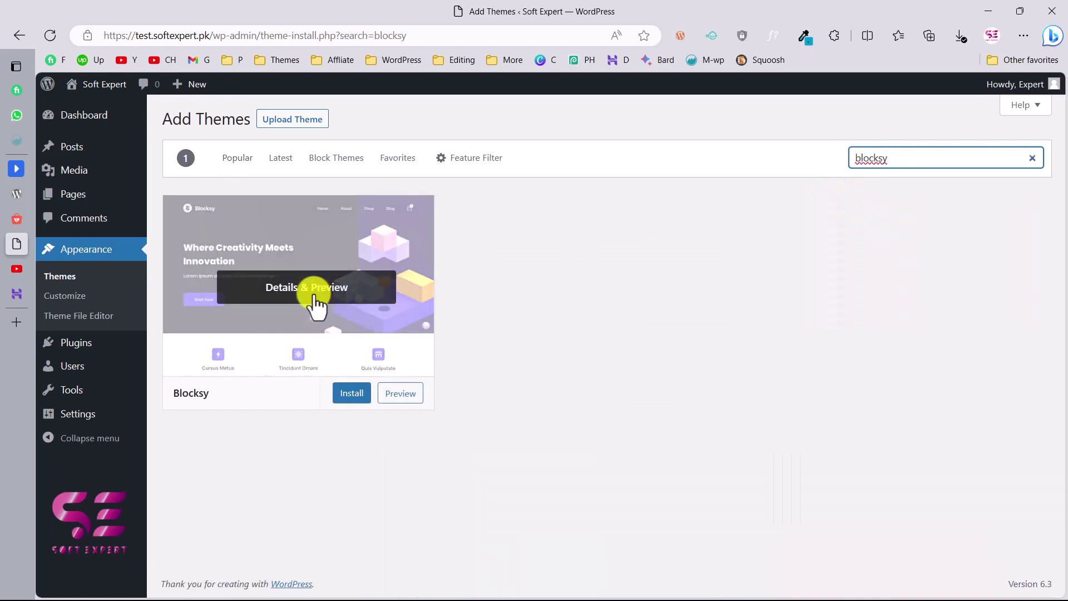
{"action": "left_click", "coordinate": [348, 394]}
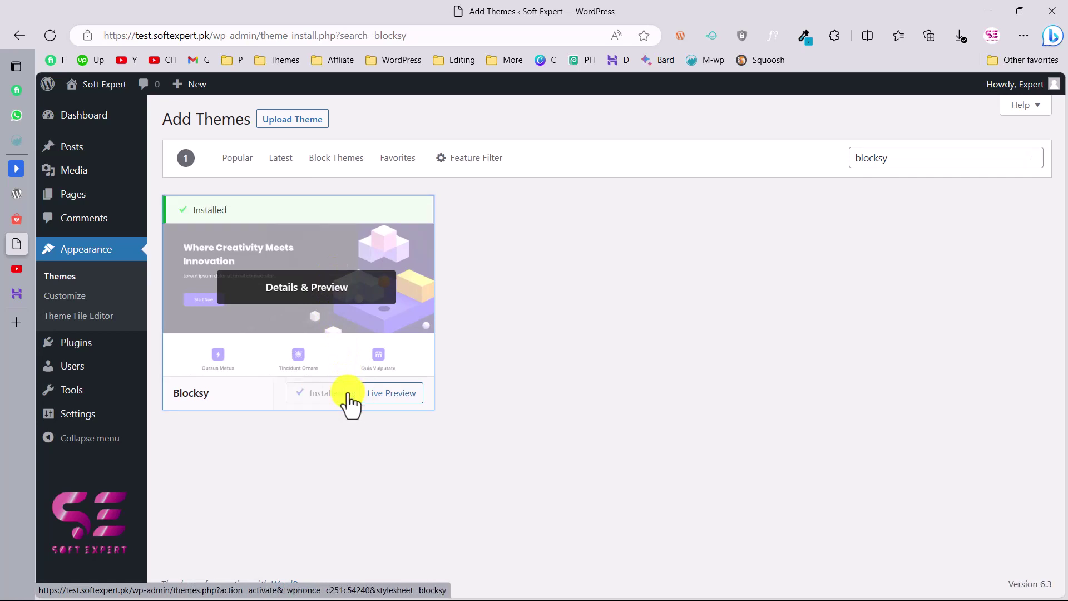
{"action": "left_click", "coordinate": [349, 393]}
{"action": "left_click", "coordinate": [346, 394]}
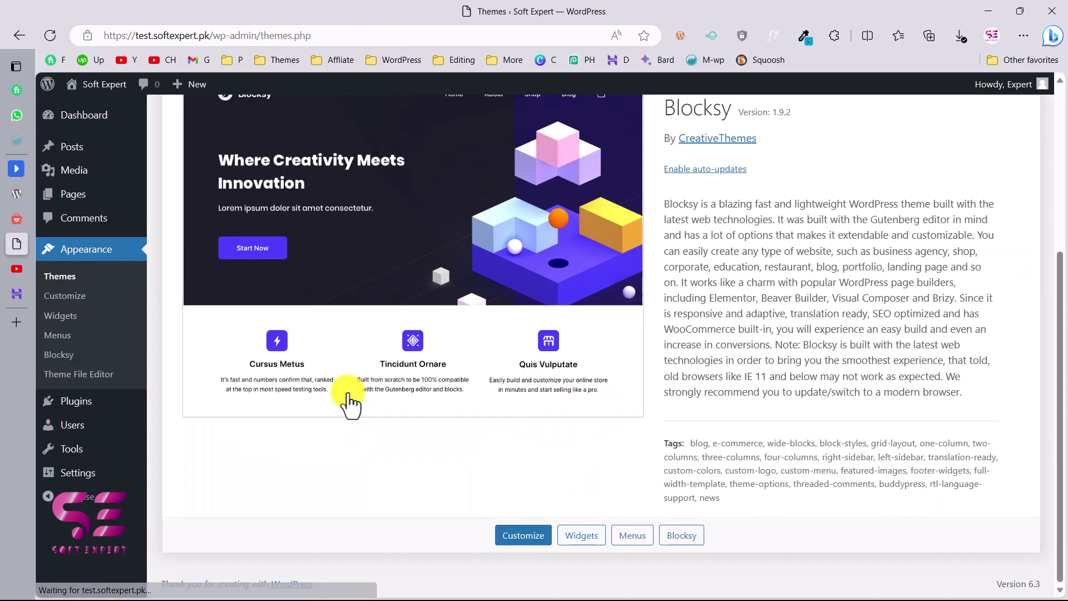
- Install the recommended Blocksy Companion plugin and view the free extensions that Blocksy offers
{"action": "scroll", "coordinate": [349, 394], "scroll_direction": "up", "scroll_amount": 2}
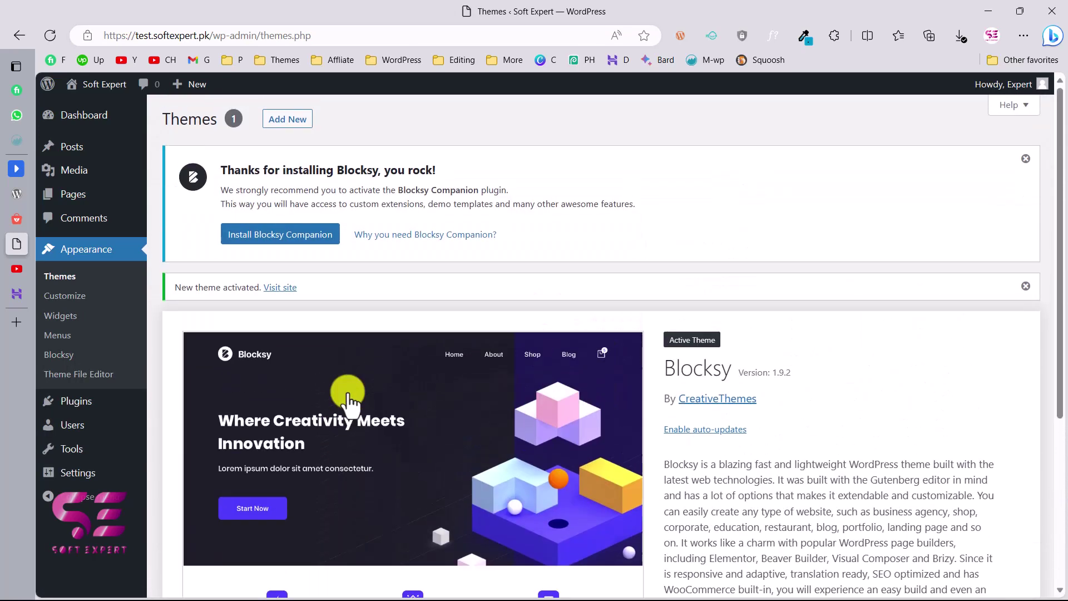
{"action": "left_click", "coordinate": [303, 236]}
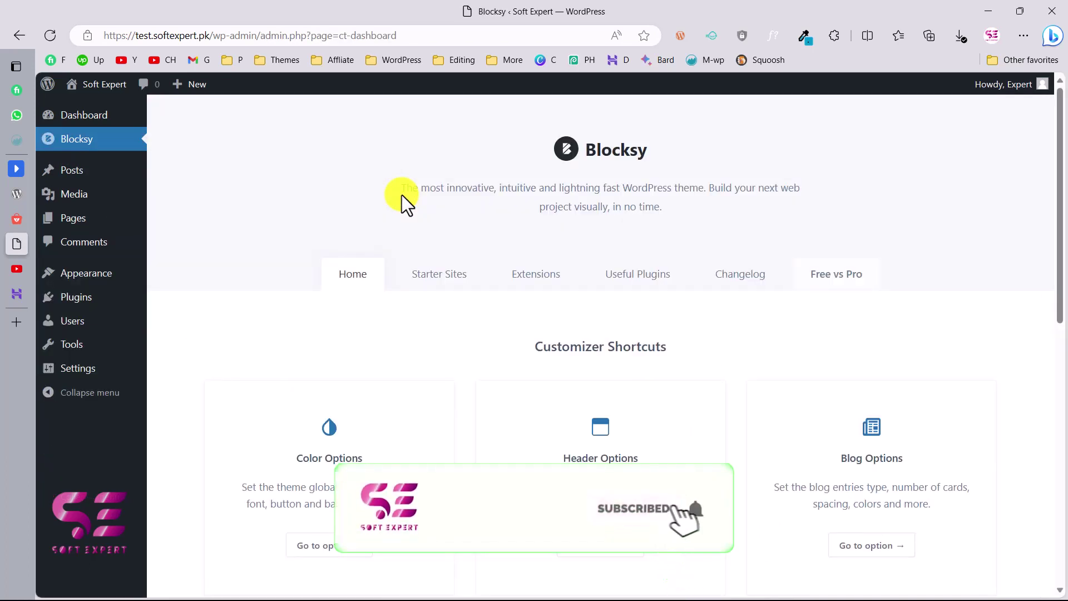
{"action": "left_click", "coordinate": [523, 284]}
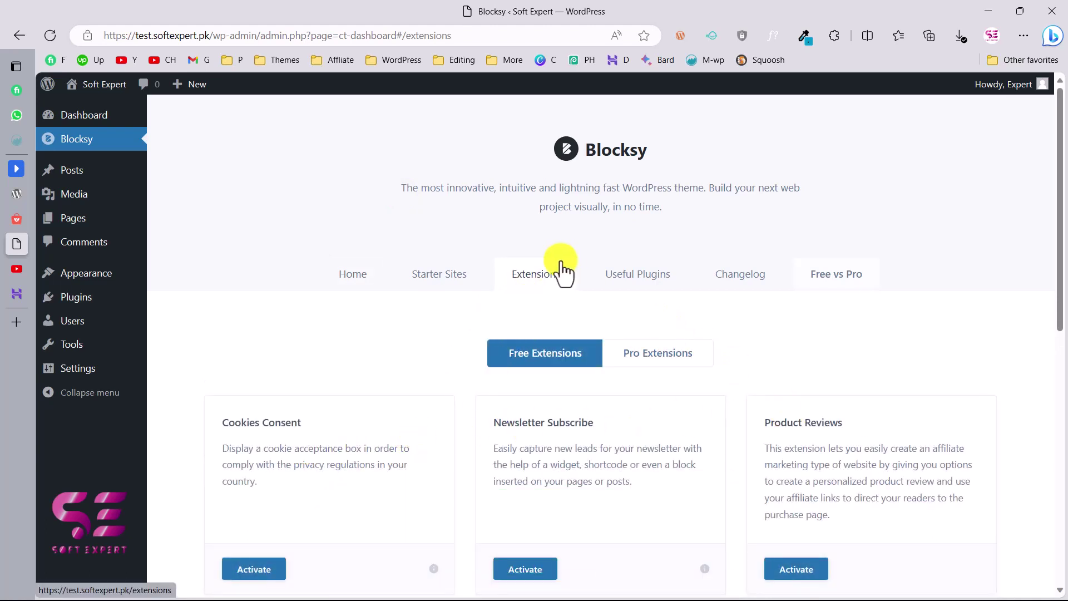
- Open Blocksy's starter sites and look through the available demo templates
{"action": "left_click", "coordinate": [450, 285]}
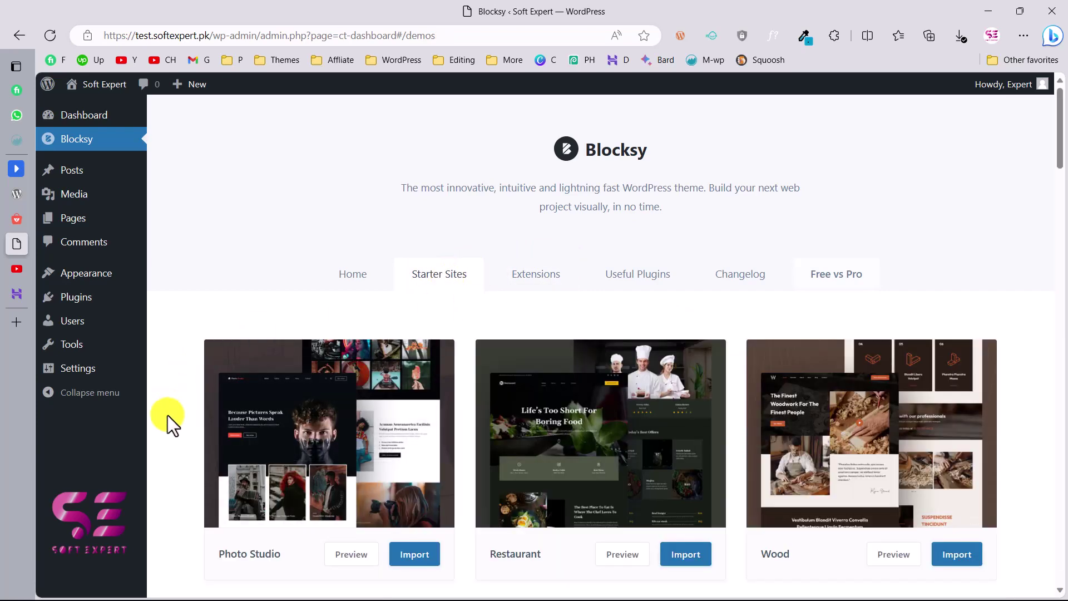
{"action": "scroll", "coordinate": [168, 415], "scroll_direction": "down", "scroll_amount": 2}
{"action": "scroll", "coordinate": [168, 414], "scroll_direction": "down", "scroll_amount": 8}
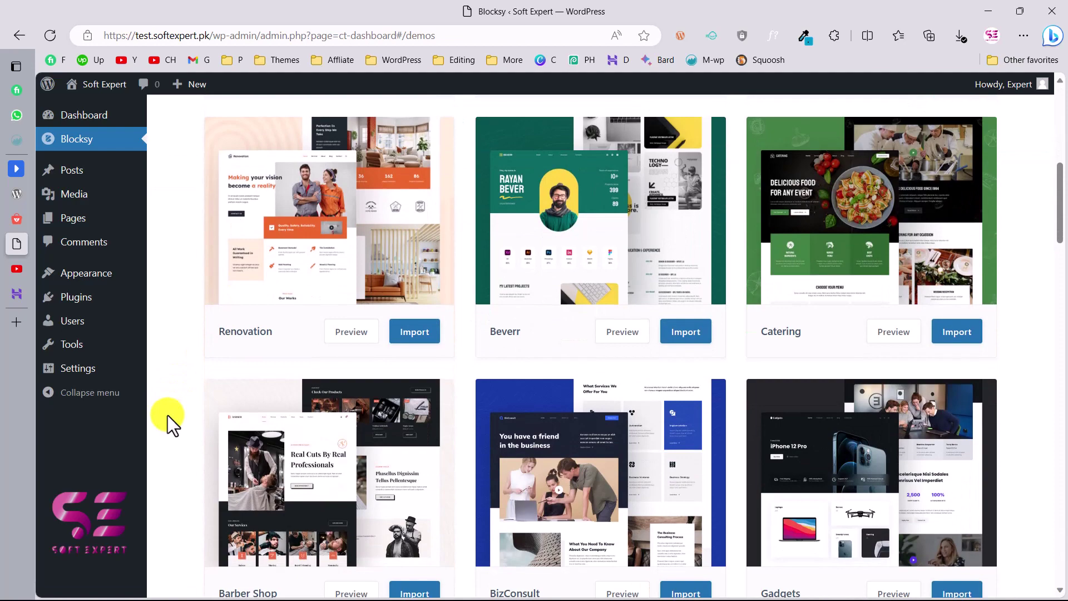
{"action": "scroll", "coordinate": [168, 415], "scroll_direction": "down", "scroll_amount": 15}
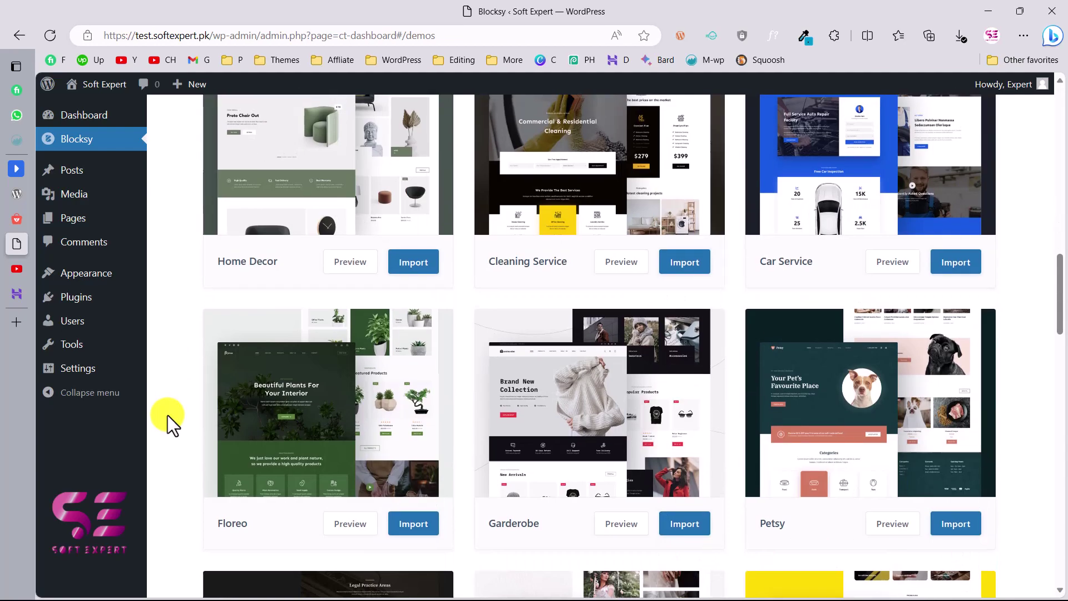
{"action": "scroll", "coordinate": [168, 415], "scroll_direction": "up", "scroll_amount": 6}
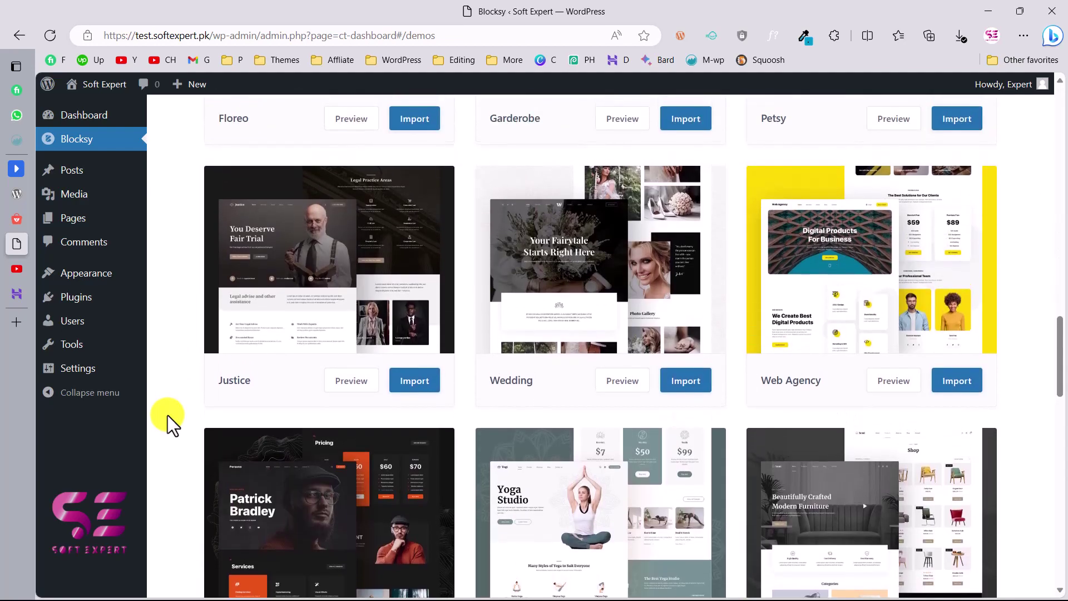
{"action": "scroll", "coordinate": [168, 415], "scroll_direction": "up", "scroll_amount": 1}
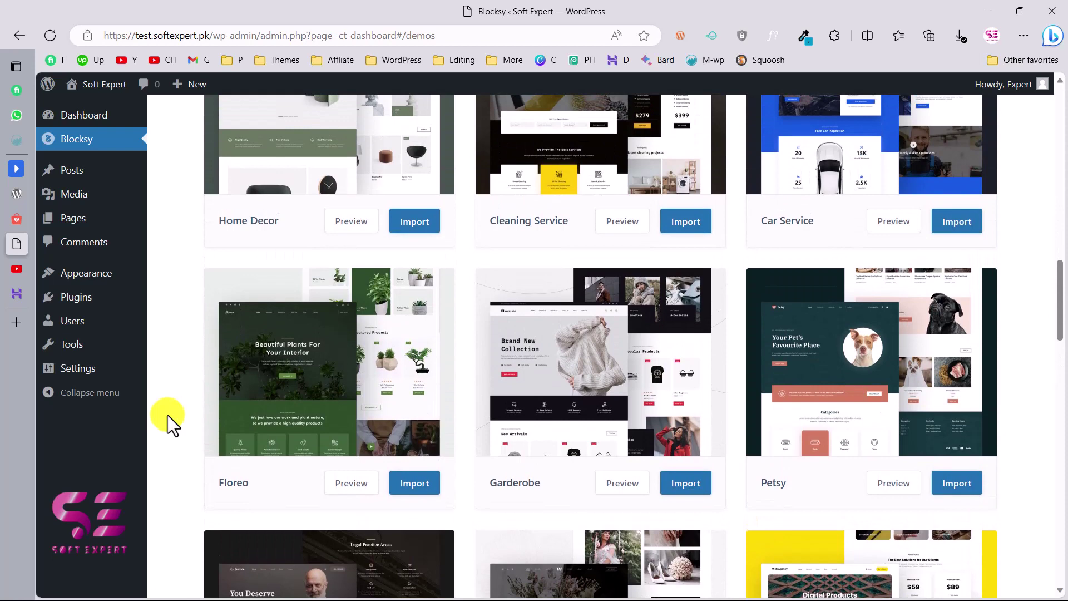
{"action": "scroll", "coordinate": [168, 415], "scroll_direction": "up", "scroll_amount": 2}
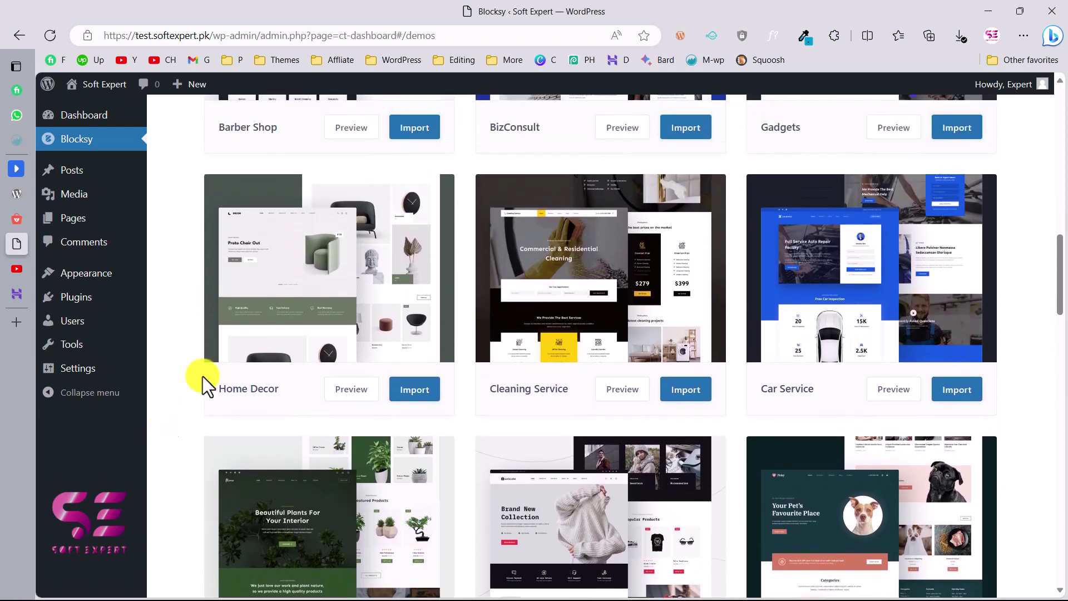
- Check which page builders the Blocksy starter sites are available for, including Cleaning Service, Wood, Car Service and Home Decor
{"action": "mouse_move", "coordinate": [268, 324]}
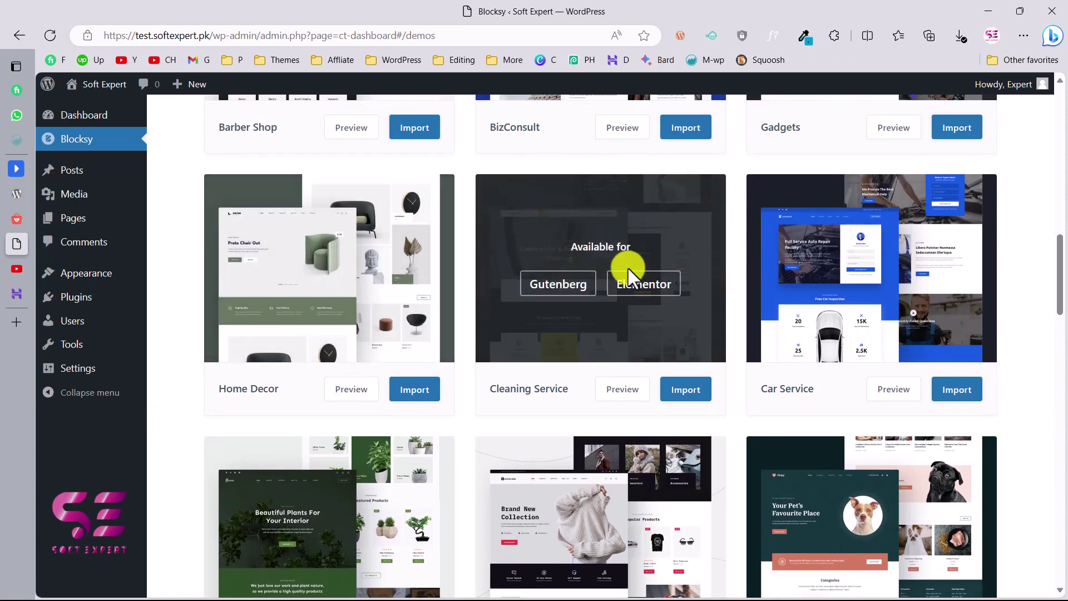
{"action": "scroll", "coordinate": [1029, 385], "scroll_direction": "up", "scroll_amount": 10}
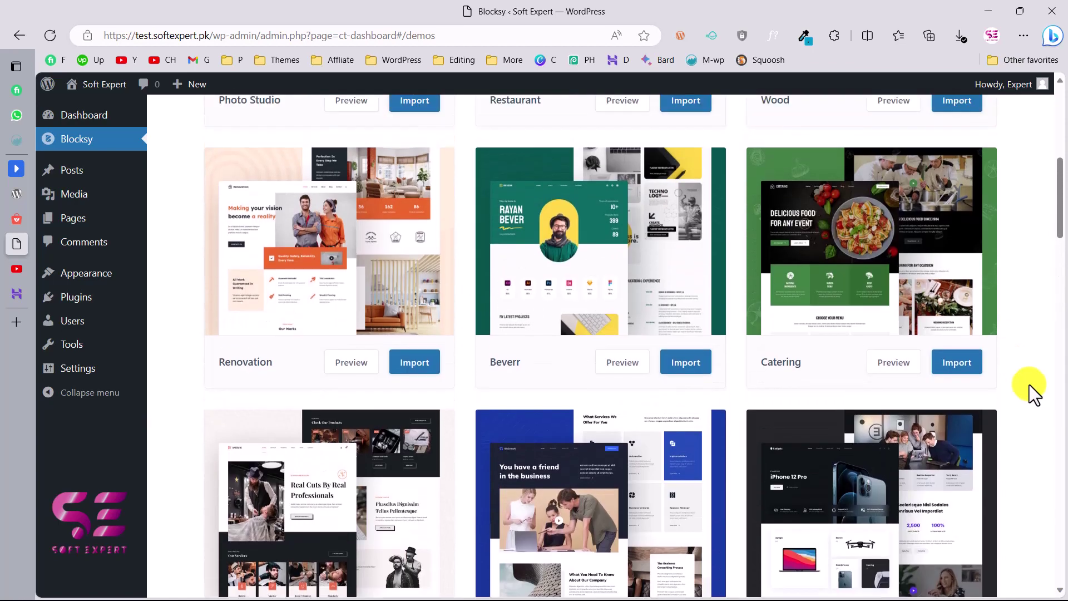
{"action": "scroll", "coordinate": [1029, 385], "scroll_direction": "down", "scroll_amount": 3}
{"action": "scroll", "coordinate": [1029, 385], "scroll_direction": "up", "scroll_amount": 2}
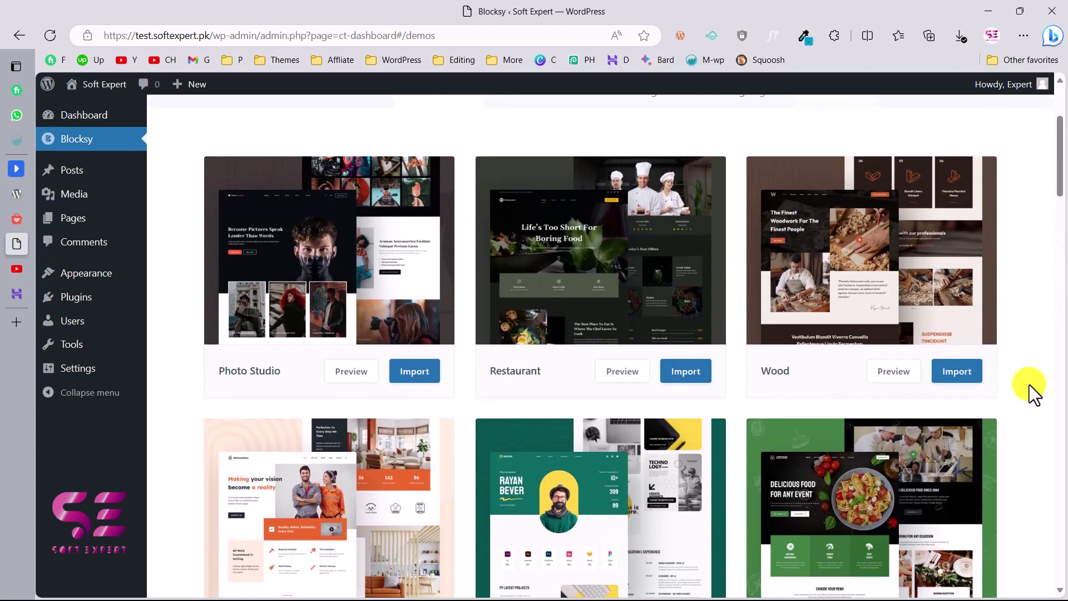
{"action": "mouse_move", "coordinate": [570, 395]}
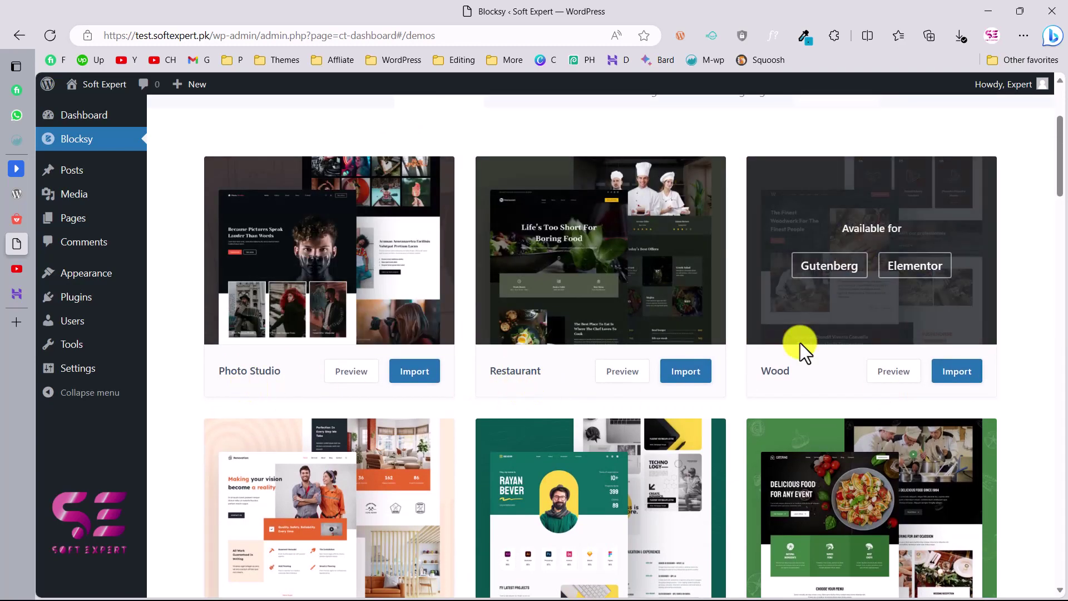
{"action": "scroll", "coordinate": [806, 378], "scroll_direction": "down", "scroll_amount": 5}
{"action": "scroll", "coordinate": [806, 378], "scroll_direction": "down", "scroll_amount": 9}
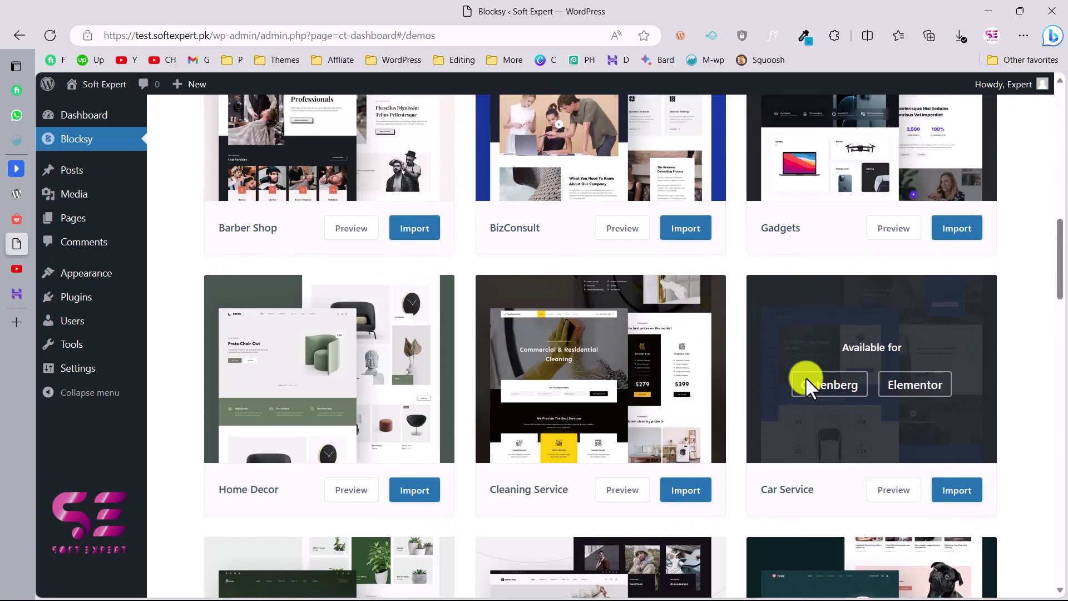
{"action": "scroll", "coordinate": [805, 378], "scroll_direction": "down", "scroll_amount": 3}
{"action": "scroll", "coordinate": [806, 378], "scroll_direction": "up", "scroll_amount": 4}
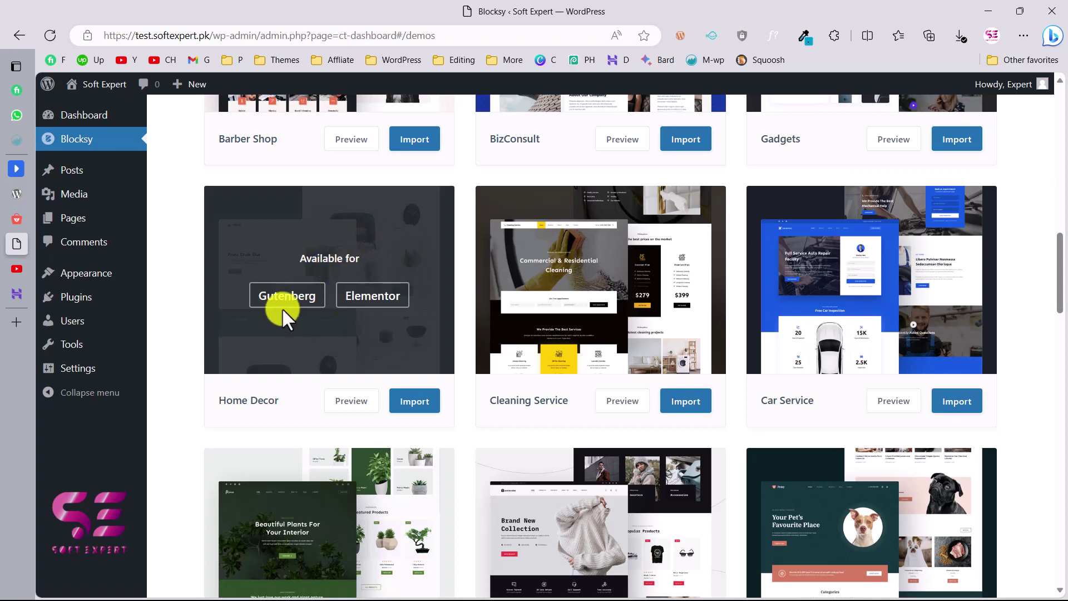
- Preview the Home Decor starter site and examine its homepage sections, from the hero slider to the latest news
{"action": "left_click", "coordinate": [356, 401]}
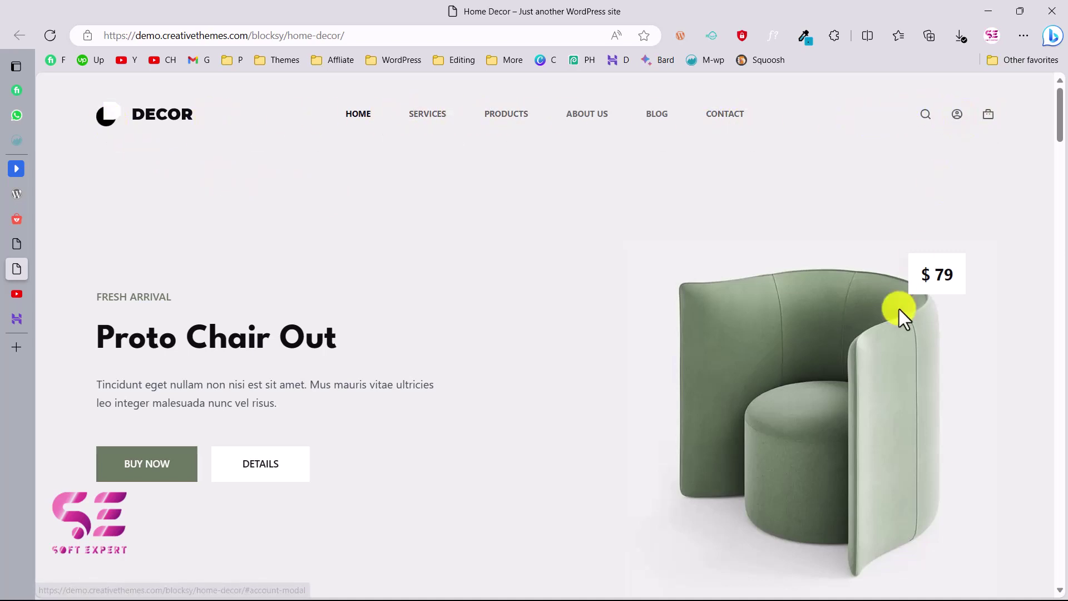
{"action": "scroll", "coordinate": [256, 392], "scroll_direction": "down", "scroll_amount": 8}
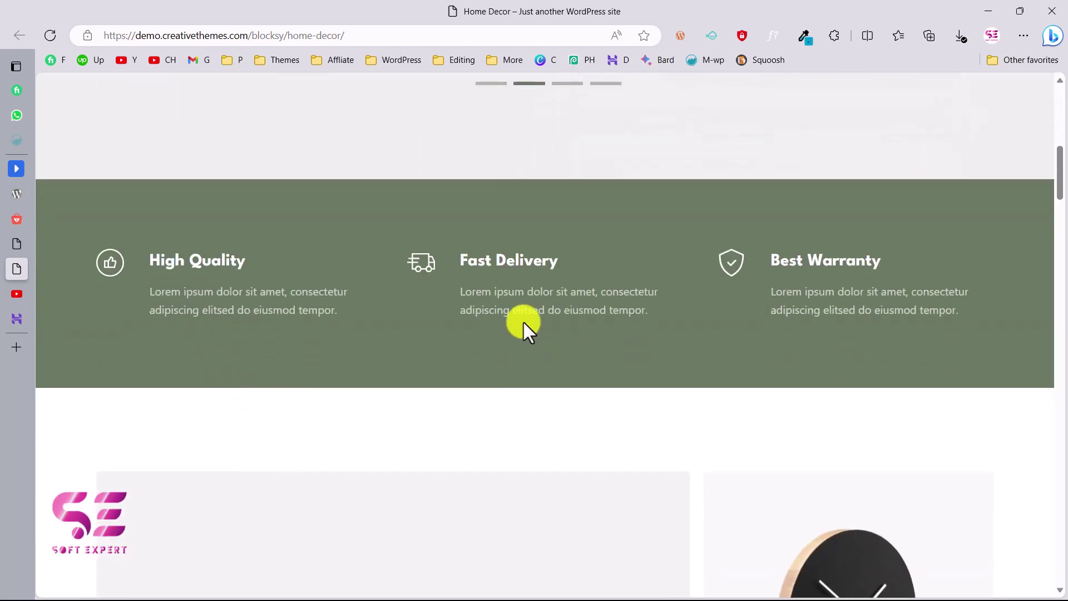
{"action": "scroll", "coordinate": [523, 321], "scroll_direction": "down", "scroll_amount": 10}
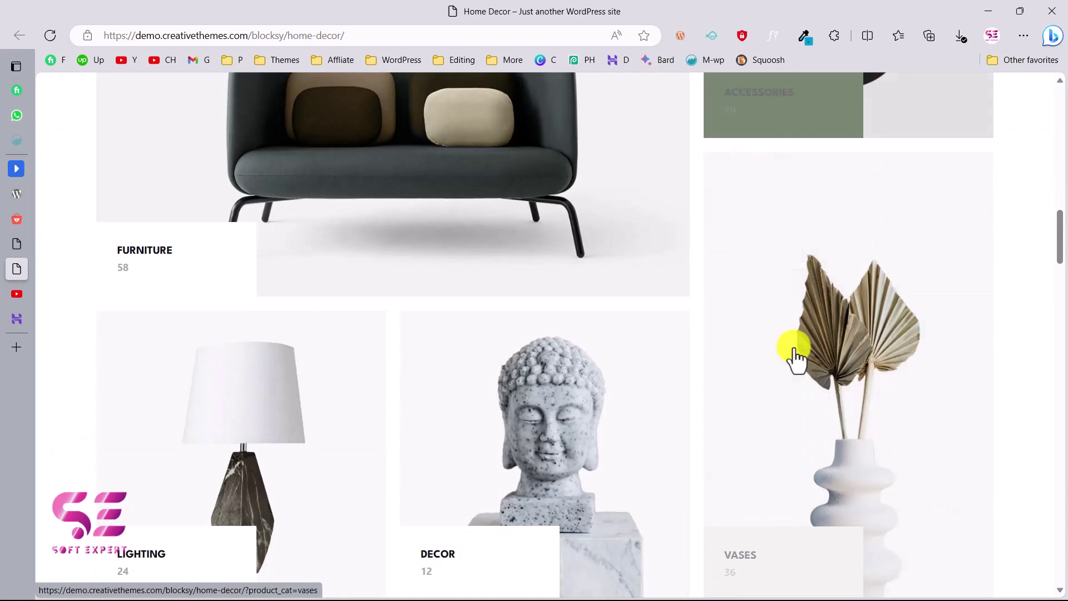
{"action": "scroll", "coordinate": [245, 417], "scroll_direction": "down", "scroll_amount": 6}
{"action": "scroll", "coordinate": [245, 418], "scroll_direction": "down", "scroll_amount": 3}
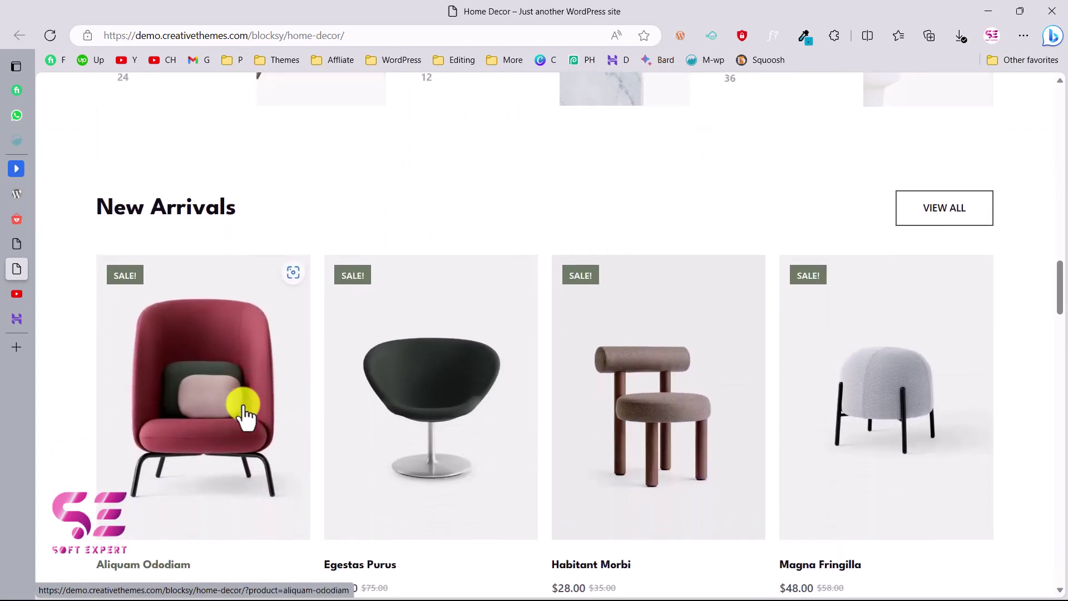
{"action": "scroll", "coordinate": [653, 367], "scroll_direction": "down", "scroll_amount": 15}
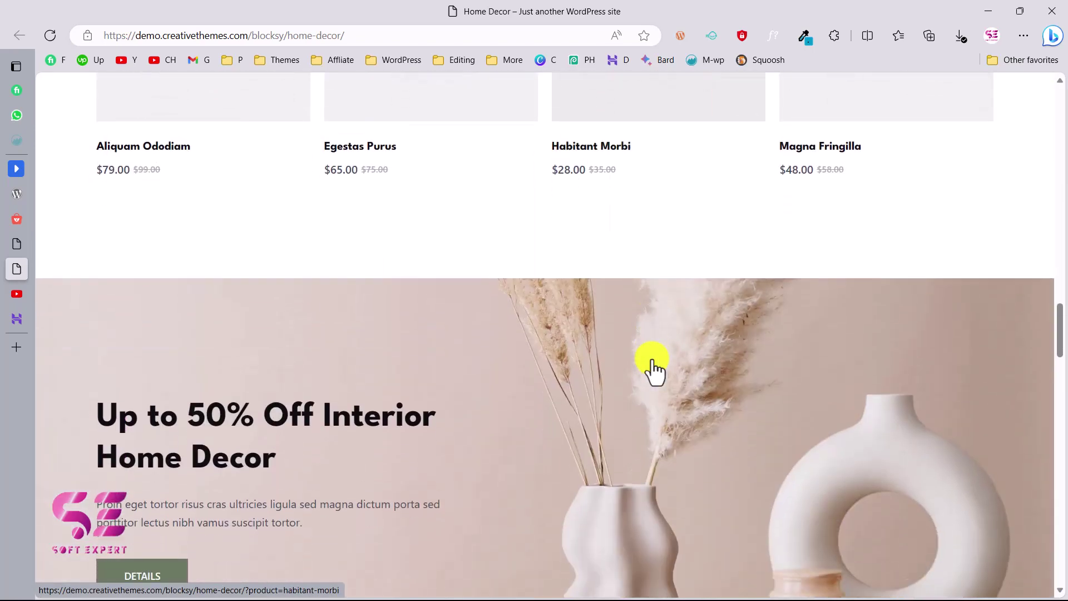
{"action": "scroll", "coordinate": [161, 367], "scroll_direction": "down", "scroll_amount": 15}
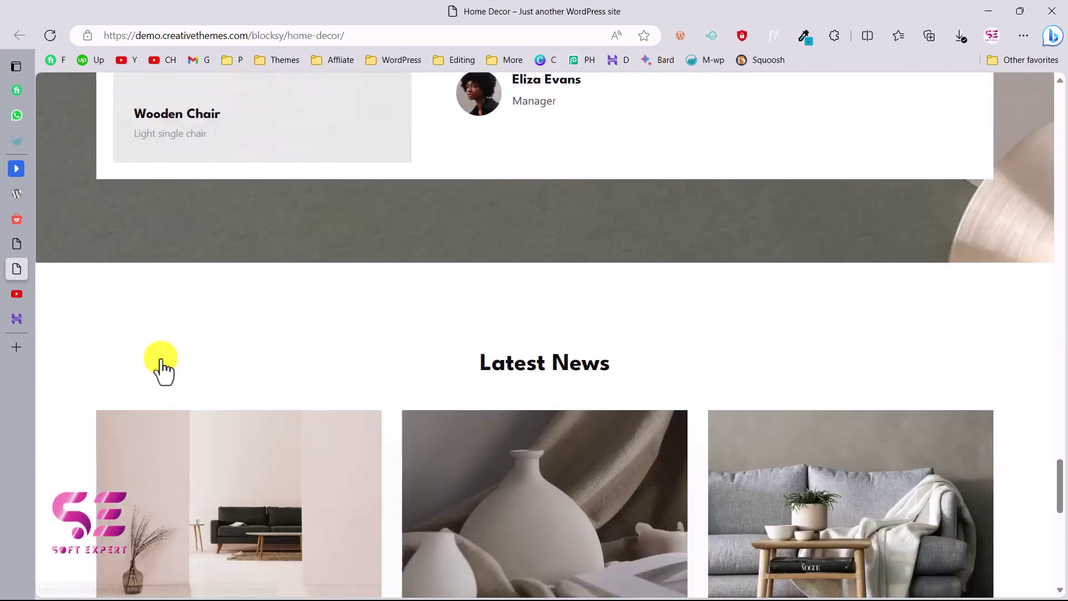
{"action": "scroll", "coordinate": [279, 384], "scroll_direction": "up", "scroll_amount": 8}
{"action": "scroll", "coordinate": [278, 386], "scroll_direction": "up", "scroll_amount": 15}
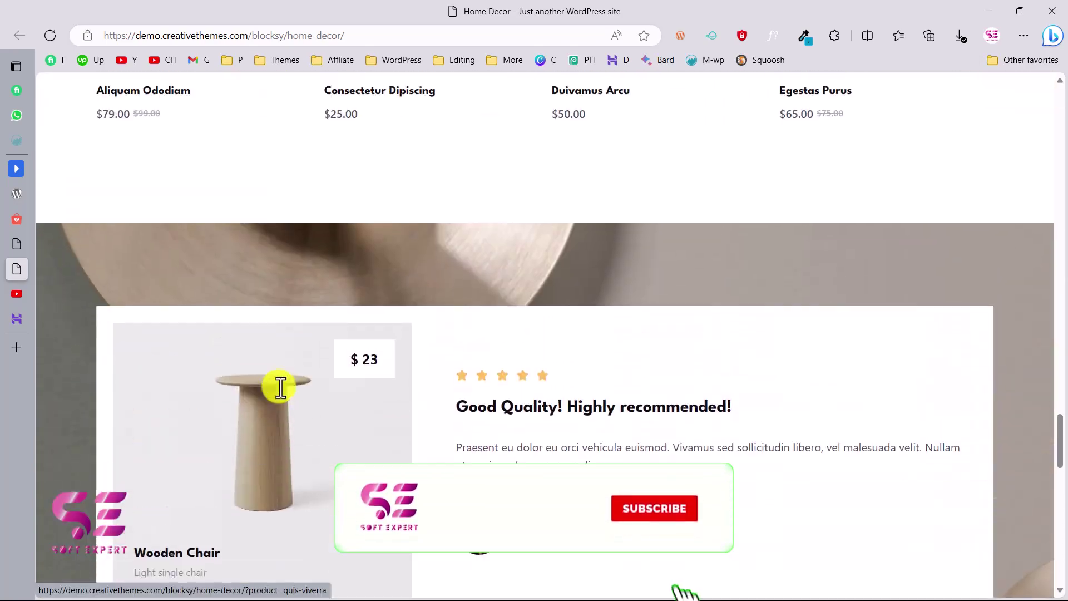
{"action": "scroll", "coordinate": [280, 386], "scroll_direction": "up", "scroll_amount": 10}
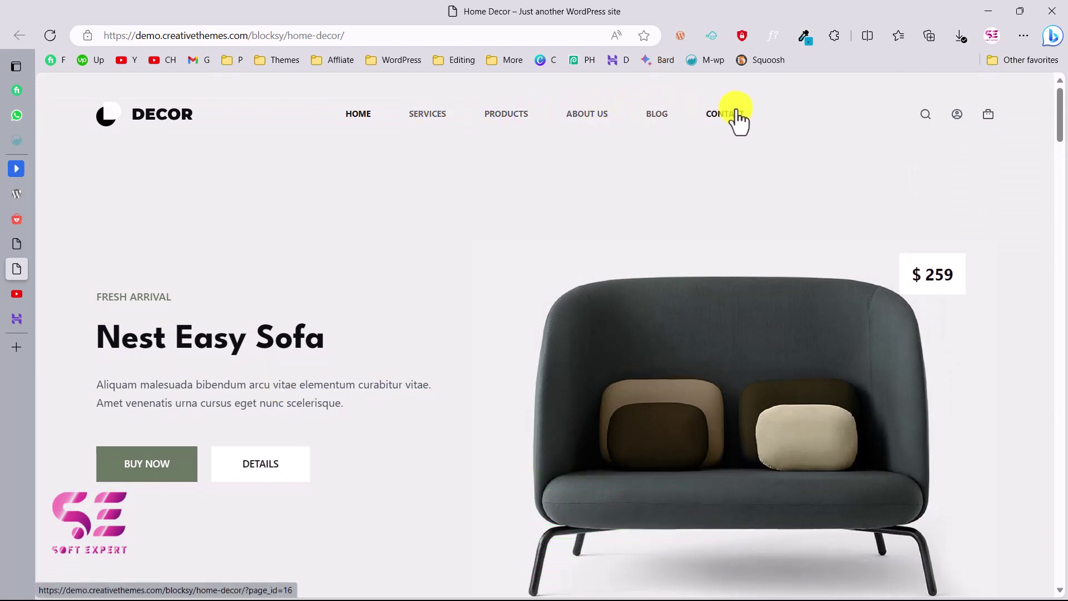
- Open the Home Decor demo's Products page and examine its product grid, price filter, popular products and categories
{"action": "left_click", "coordinate": [511, 126]}
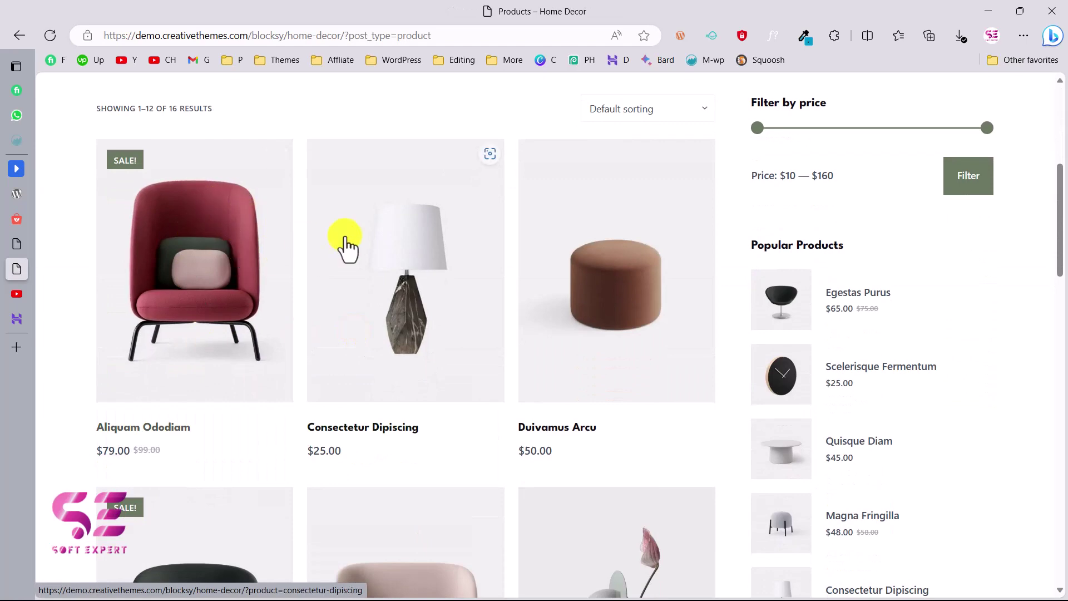
{"action": "scroll", "coordinate": [345, 243], "scroll_direction": "up", "scroll_amount": 1}
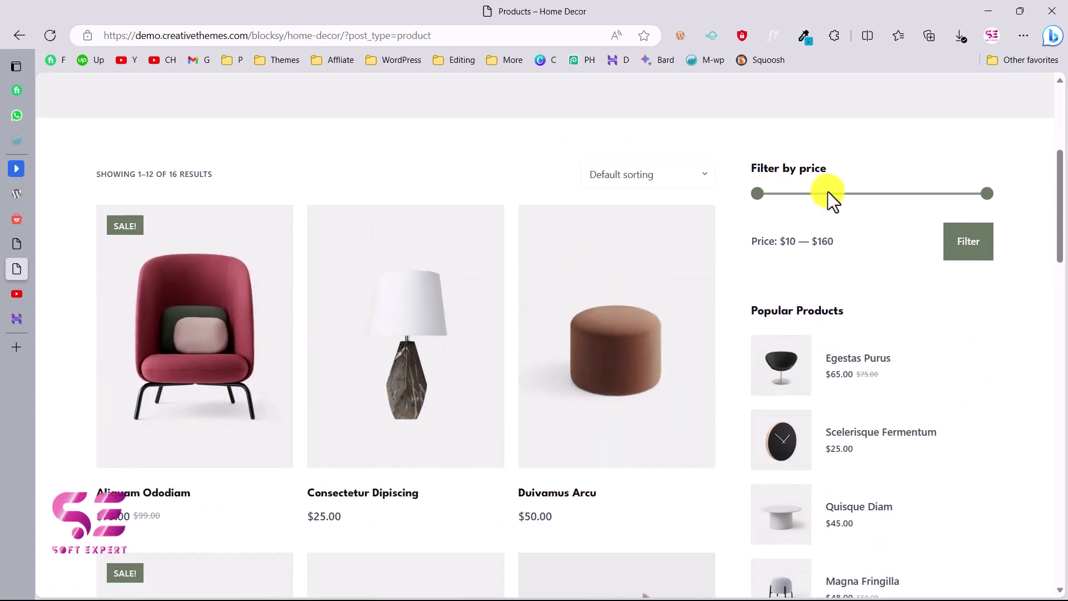
{"action": "scroll", "coordinate": [788, 257], "scroll_direction": "down", "scroll_amount": 2}
{"action": "scroll", "coordinate": [846, 334], "scroll_direction": "down", "scroll_amount": 5}
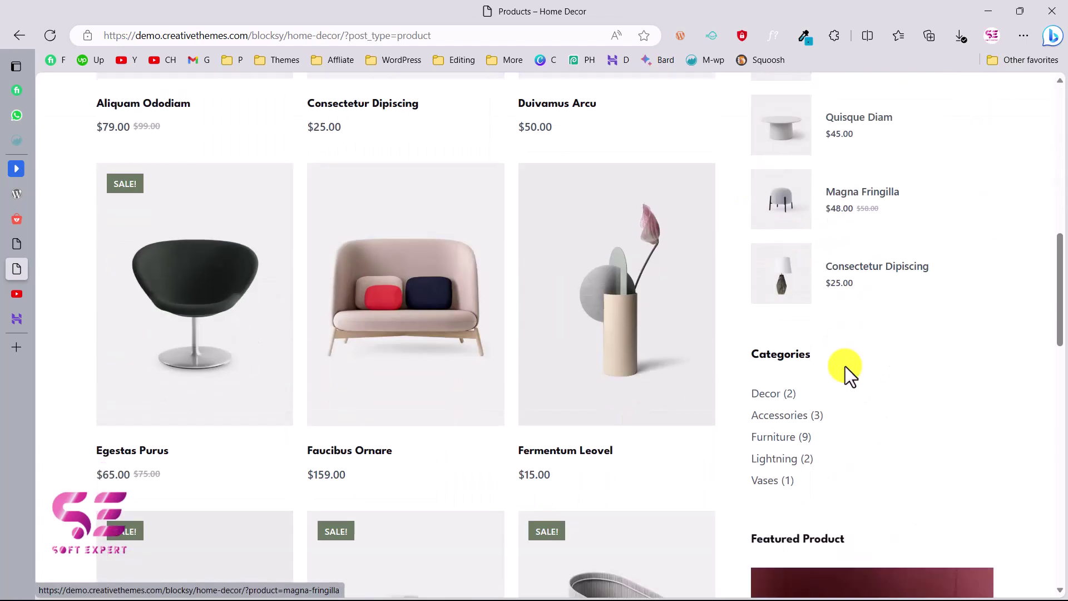
{"action": "scroll", "coordinate": [846, 366], "scroll_direction": "down", "scroll_amount": 5}
{"action": "scroll", "coordinate": [845, 366], "scroll_direction": "up", "scroll_amount": 13}
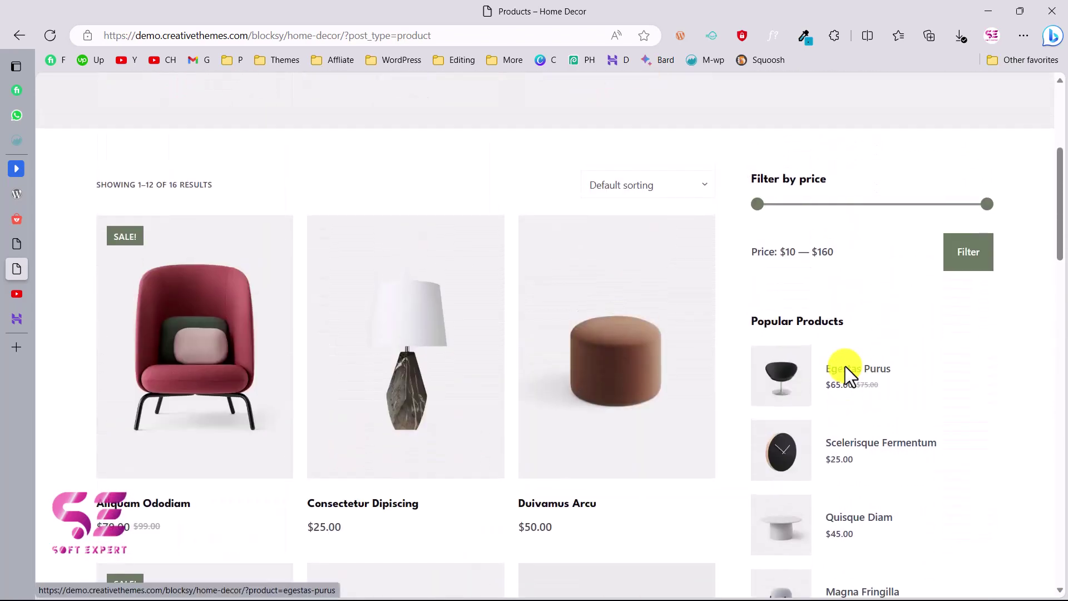
{"action": "scroll", "coordinate": [572, 302], "scroll_direction": "up", "scroll_amount": 2}
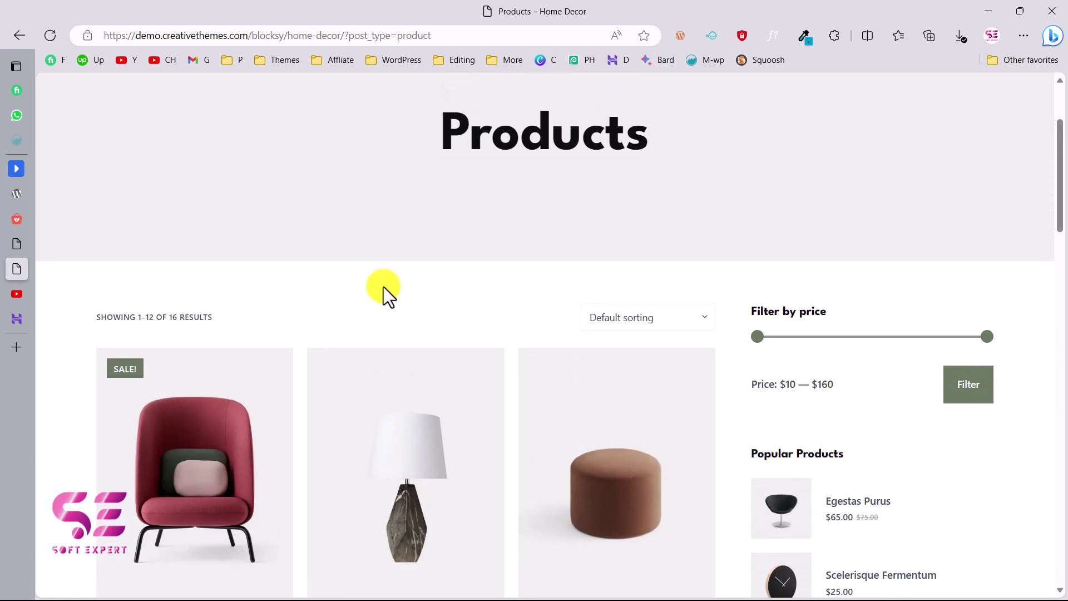
{"action": "scroll", "coordinate": [495, 293], "scroll_direction": "up", "scroll_amount": 2}
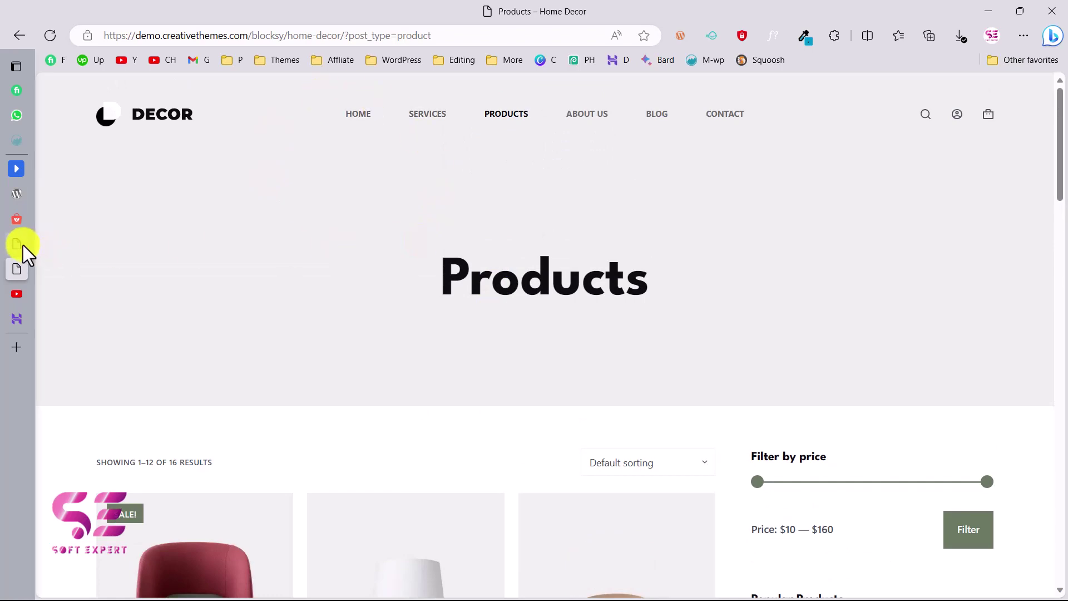
- Import the Home Decor starter site with the child theme, Gutenberg, all four required plugins, and Options, Widgets, Content and Clean Install enabled
{"action": "left_click", "coordinate": [39, 243]}
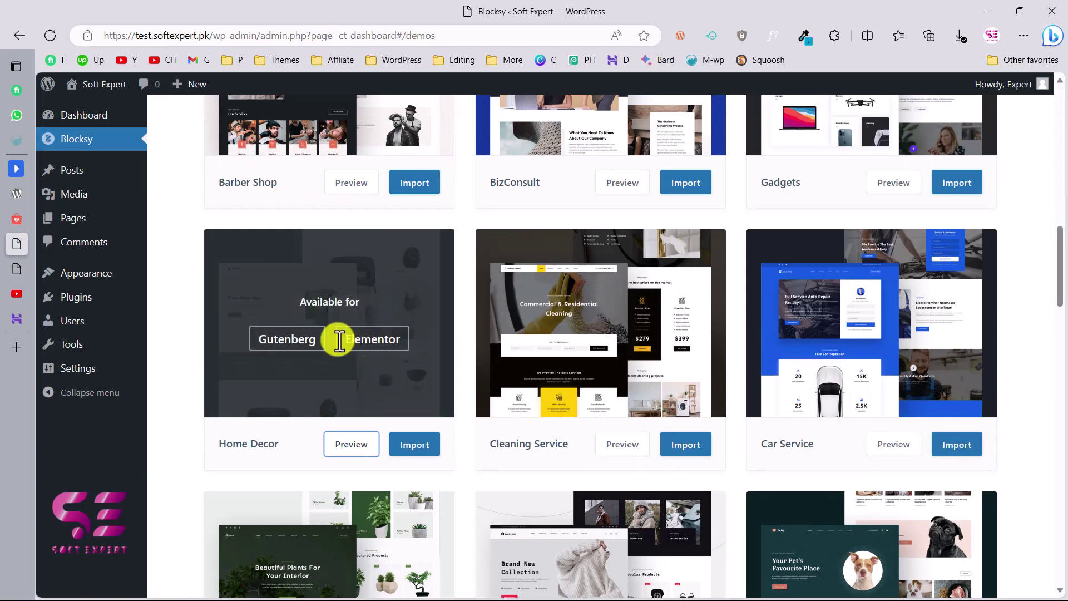
{"action": "left_click", "coordinate": [412, 445]}
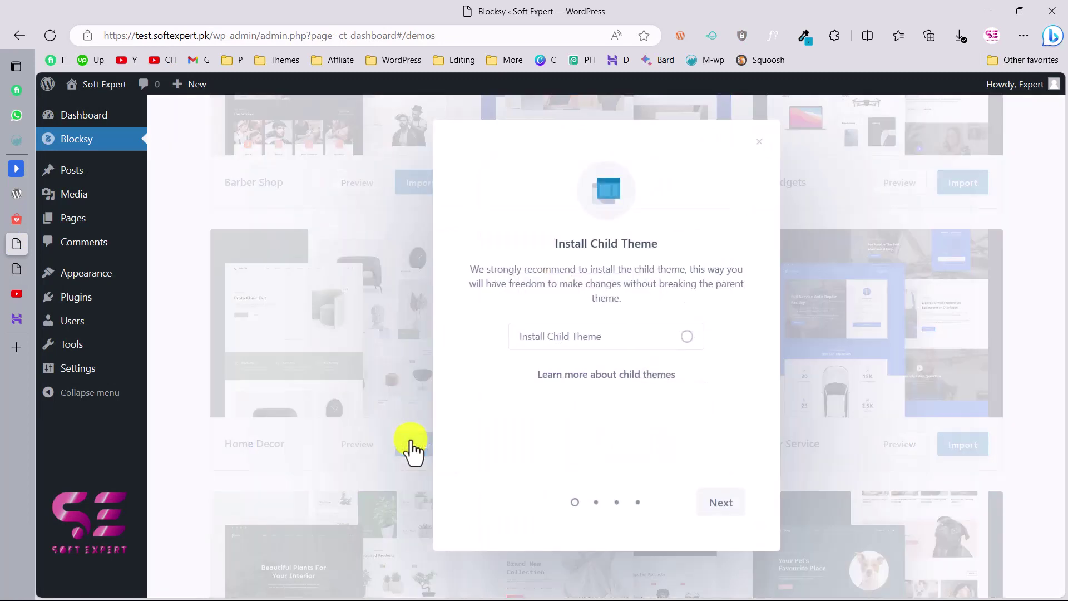
{"action": "left_click", "coordinate": [630, 334]}
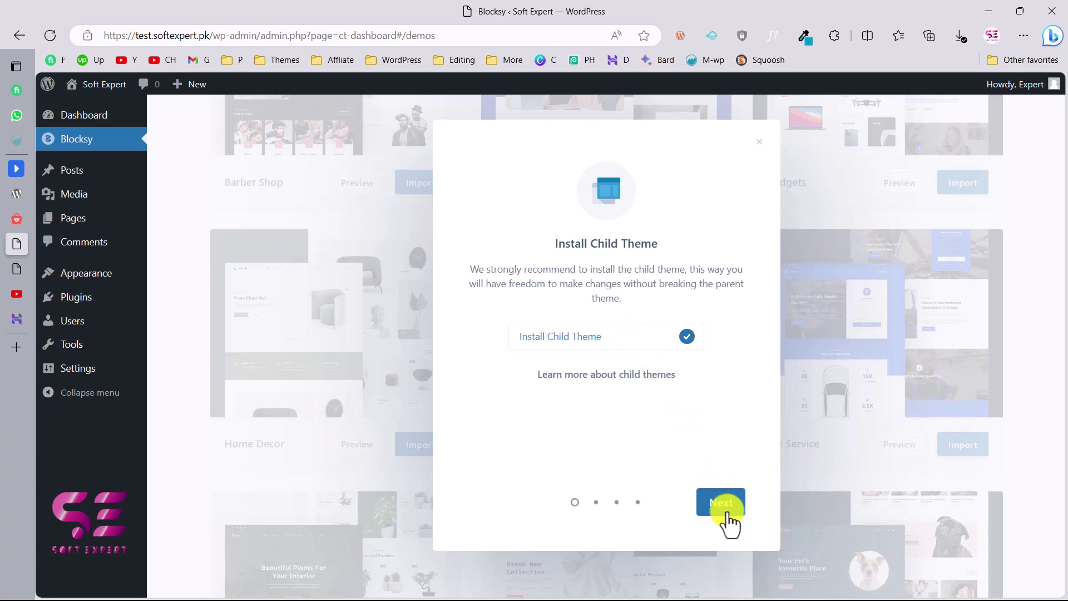
{"action": "left_click", "coordinate": [721, 504]}
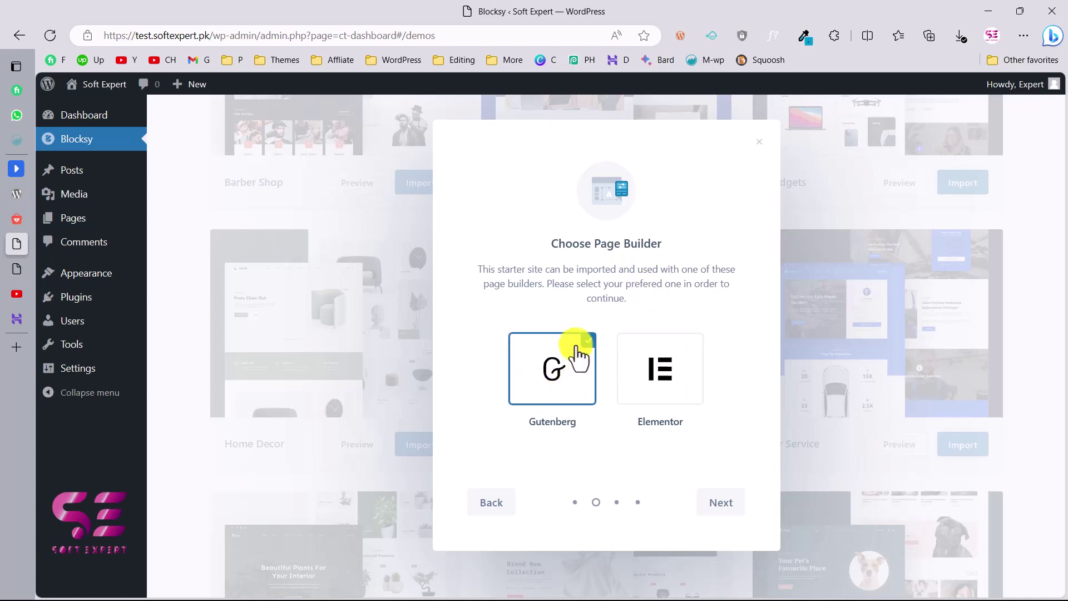
{"action": "left_click", "coordinate": [716, 504]}
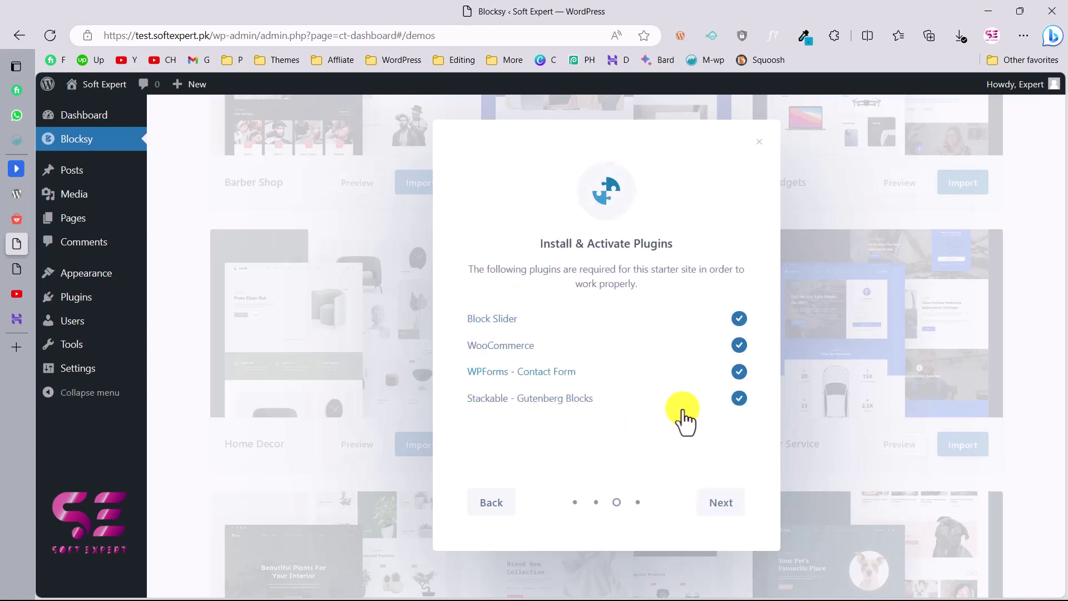
{"action": "left_click", "coordinate": [699, 498]}
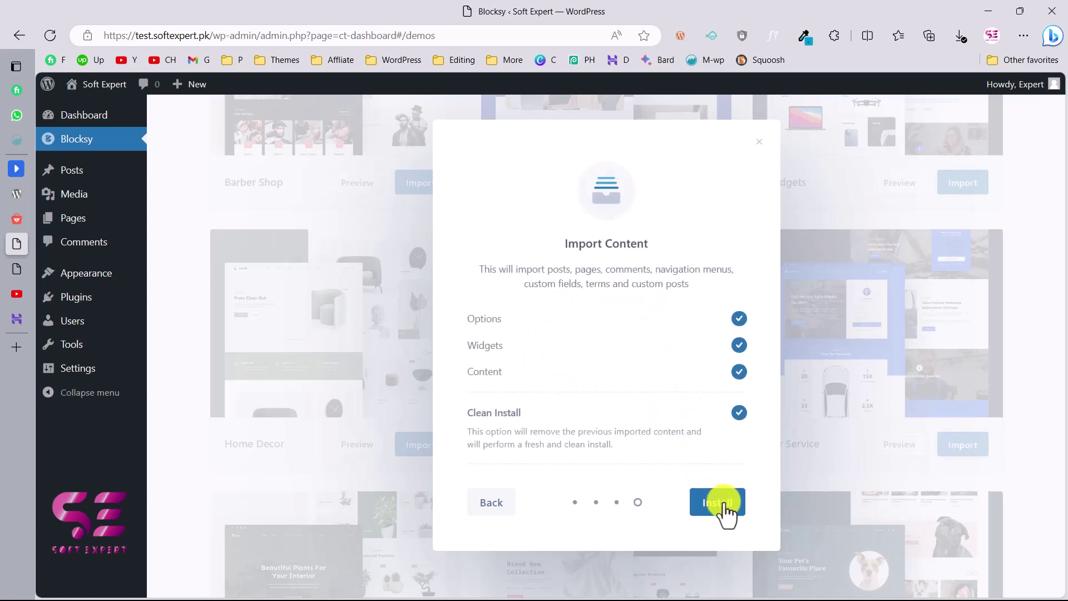
{"action": "left_click", "coordinate": [724, 513]}
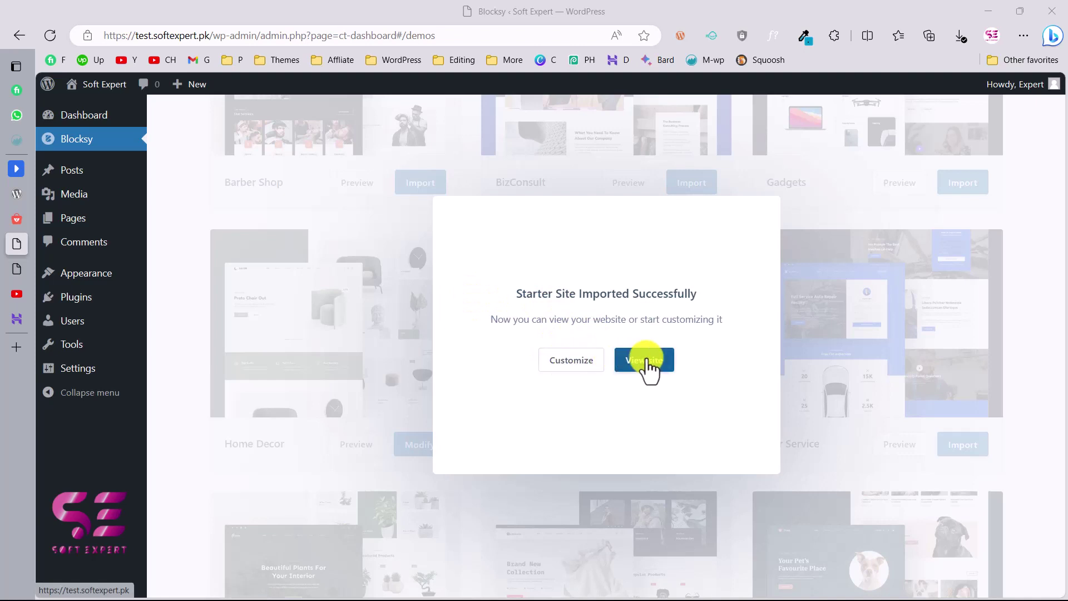
- View the imported site and examine its homepage from the hero section through featured products and latest news to the footer
{"action": "left_click", "coordinate": [645, 361]}
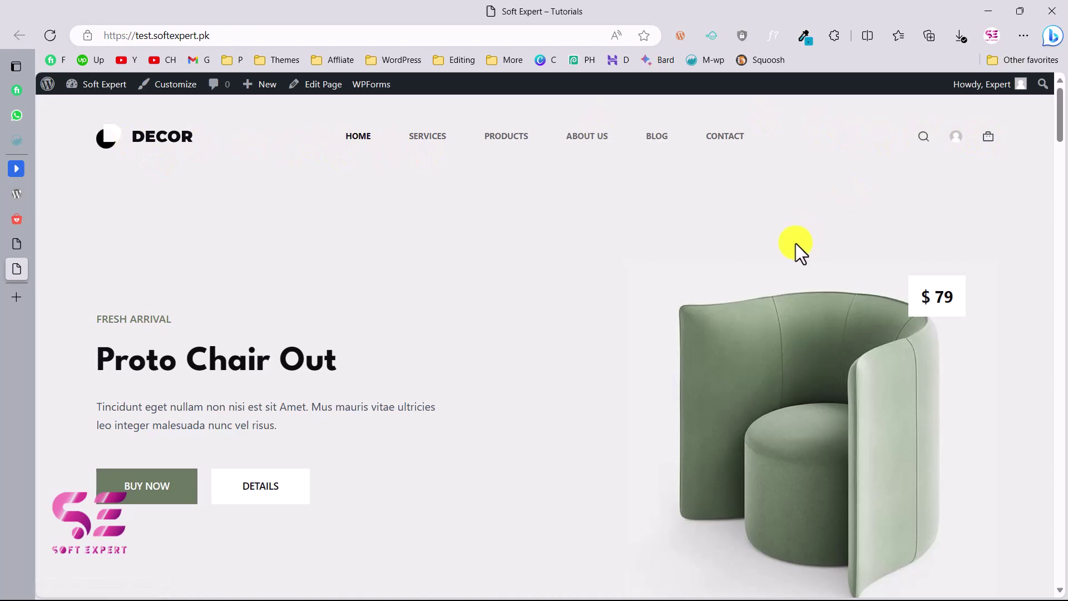
{"action": "scroll", "coordinate": [795, 243], "scroll_direction": "down", "scroll_amount": 10}
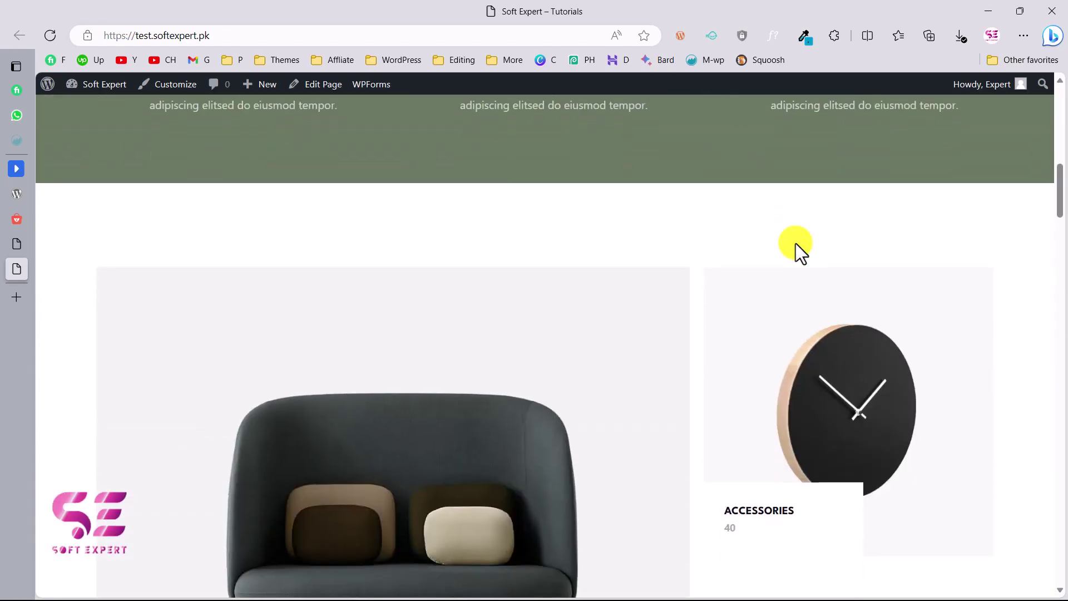
{"action": "scroll", "coordinate": [795, 243], "scroll_direction": "down", "scroll_amount": 12}
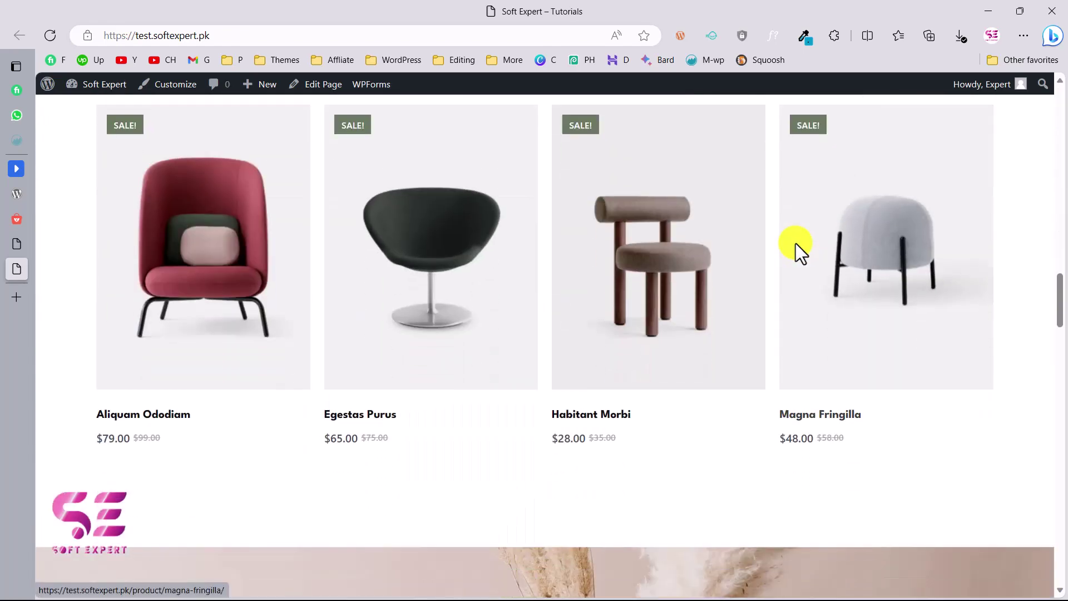
{"action": "scroll", "coordinate": [795, 242], "scroll_direction": "down", "scroll_amount": 3}
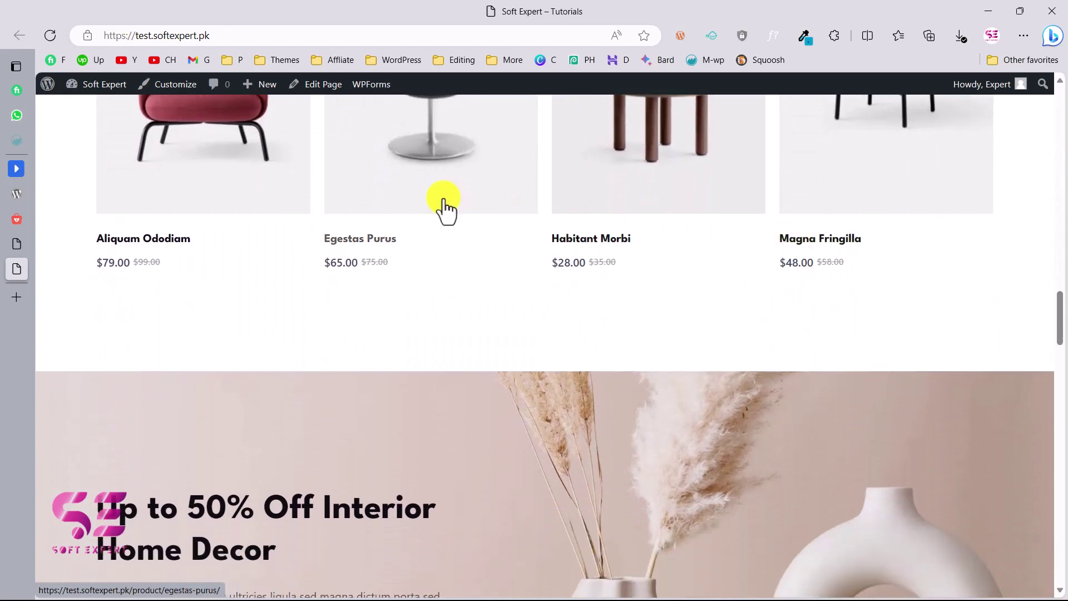
{"action": "scroll", "coordinate": [210, 209], "scroll_direction": "down", "scroll_amount": 12}
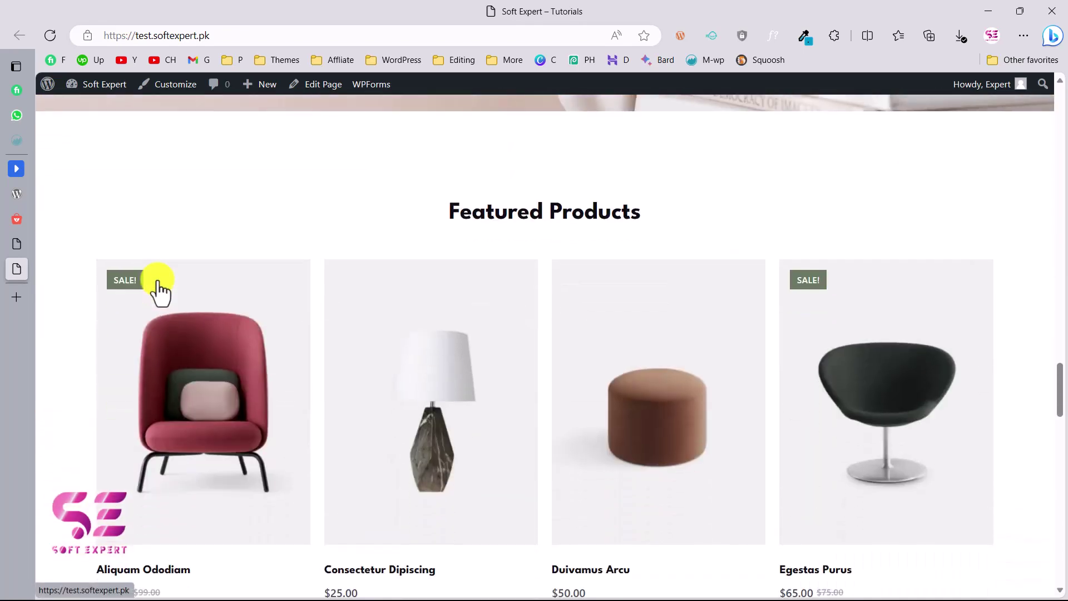
{"action": "scroll", "coordinate": [652, 334], "scroll_direction": "down", "scroll_amount": 5}
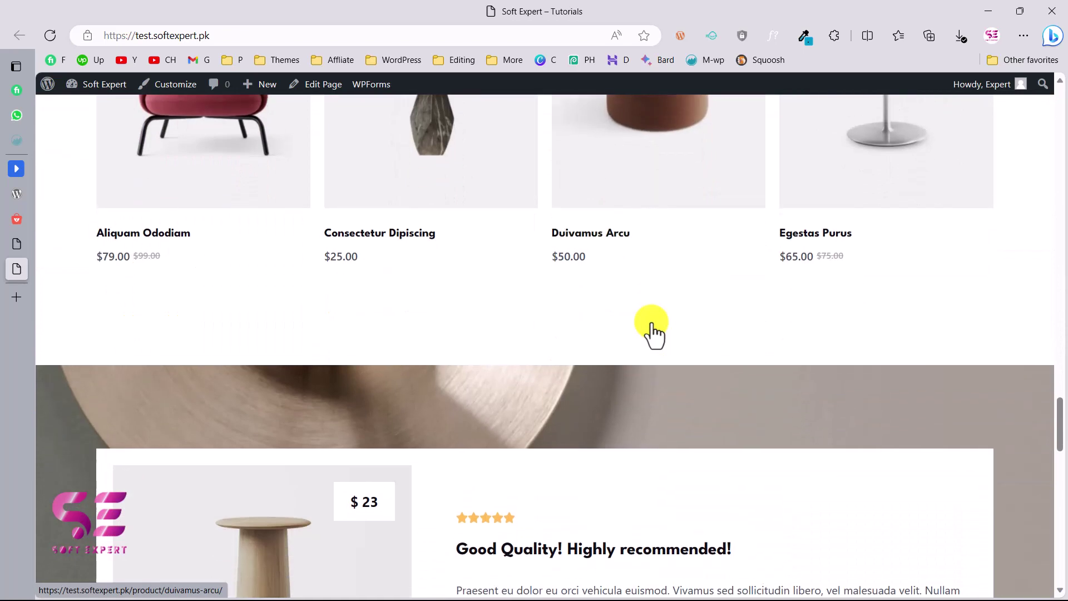
{"action": "scroll", "coordinate": [650, 329], "scroll_direction": "down", "scroll_amount": 5}
{"action": "scroll", "coordinate": [509, 334], "scroll_direction": "down", "scroll_amount": 8}
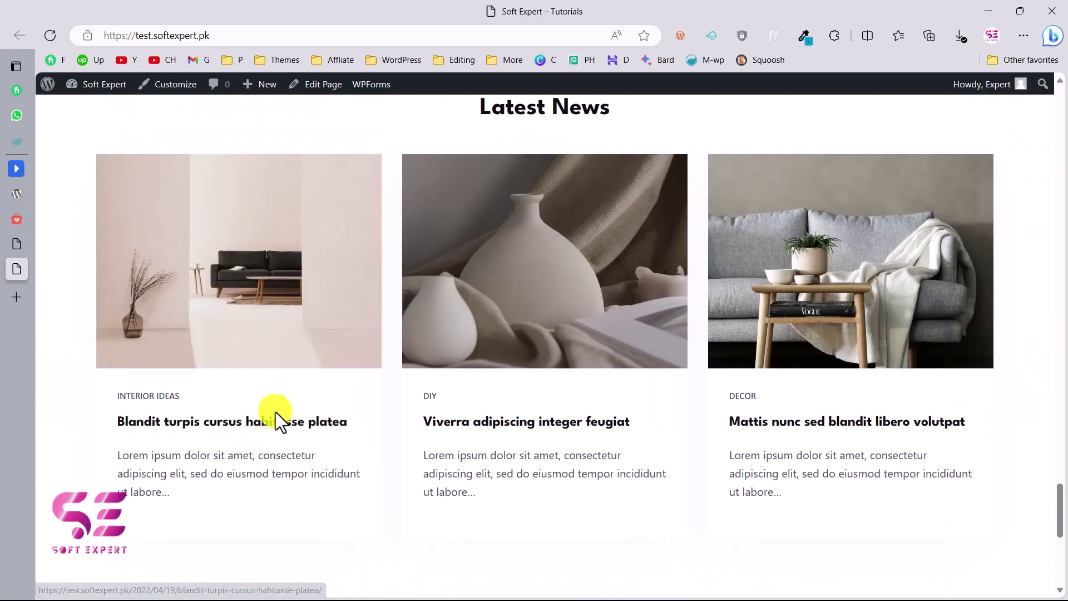
{"action": "scroll", "coordinate": [322, 436], "scroll_direction": "down", "scroll_amount": 7}
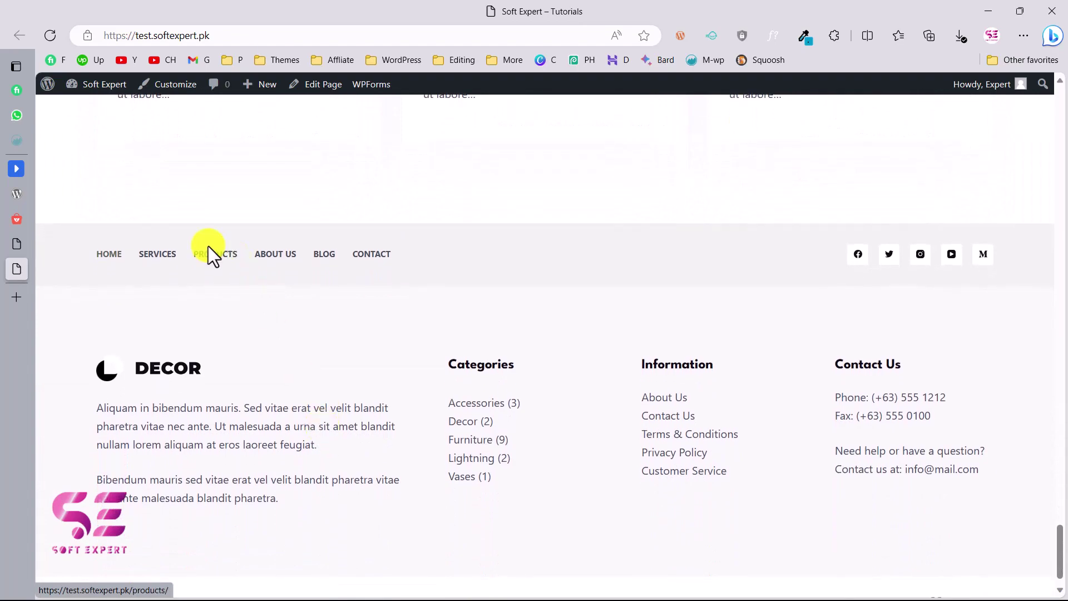
{"action": "scroll", "coordinate": [366, 368], "scroll_direction": "up", "scroll_amount": 15}
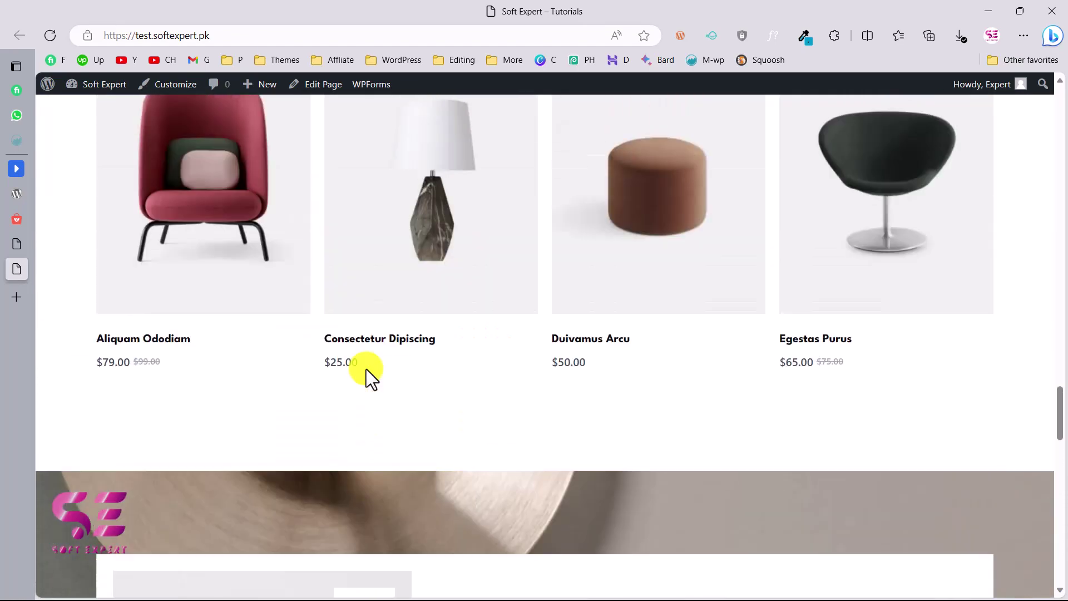
{"action": "scroll", "coordinate": [366, 368], "scroll_direction": "up", "scroll_amount": 15}
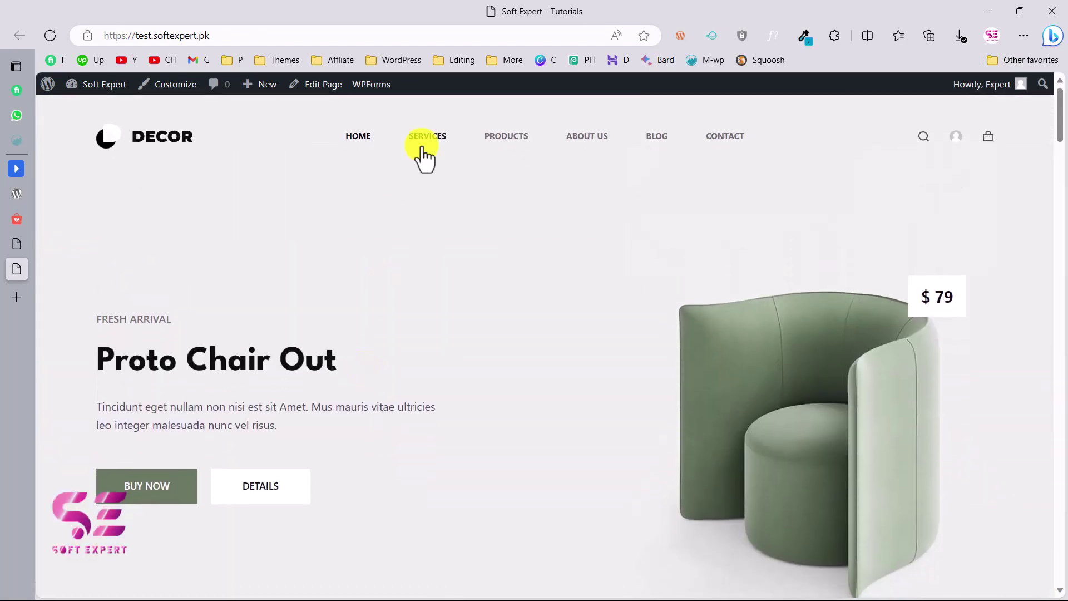
- Open the imported site's Services page and look through its service cards, content sections and recent projects
{"action": "left_click", "coordinate": [431, 151]}
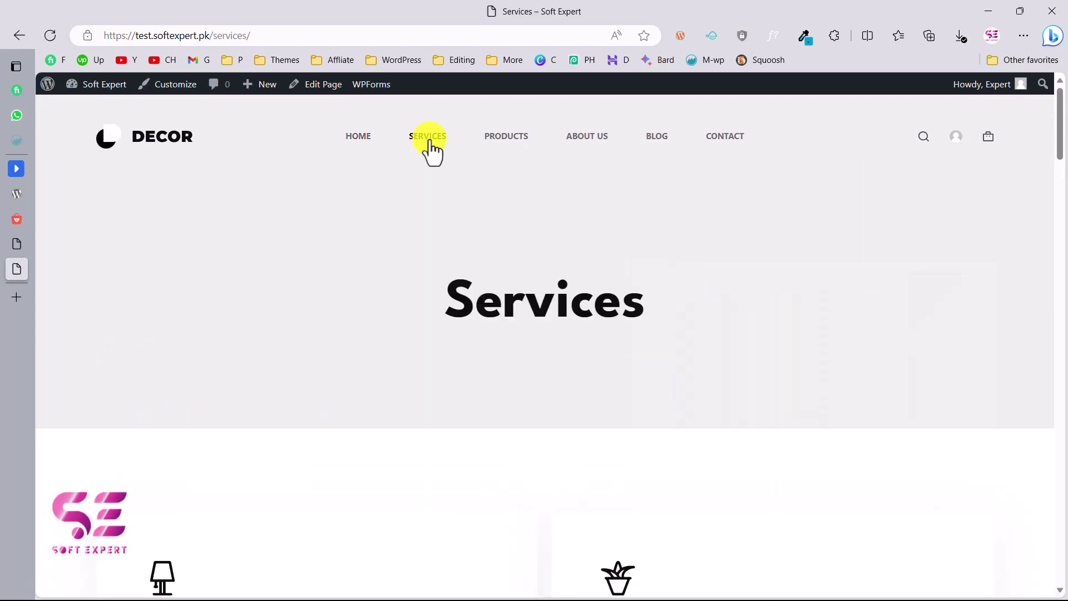
{"action": "scroll", "coordinate": [457, 326], "scroll_direction": "down", "scroll_amount": 10}
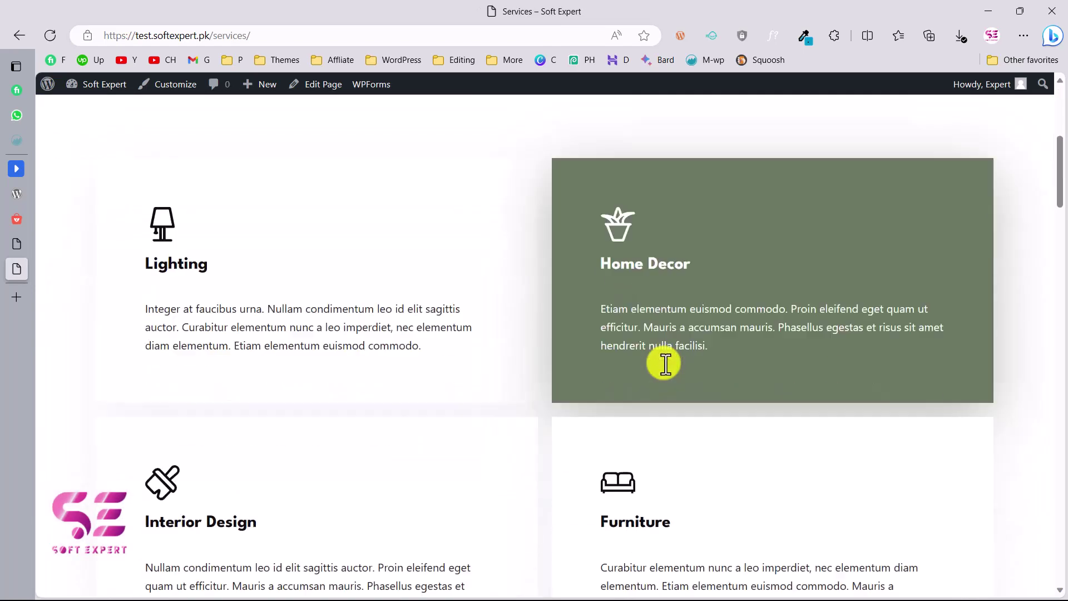
{"action": "scroll", "coordinate": [367, 395], "scroll_direction": "down", "scroll_amount": 5}
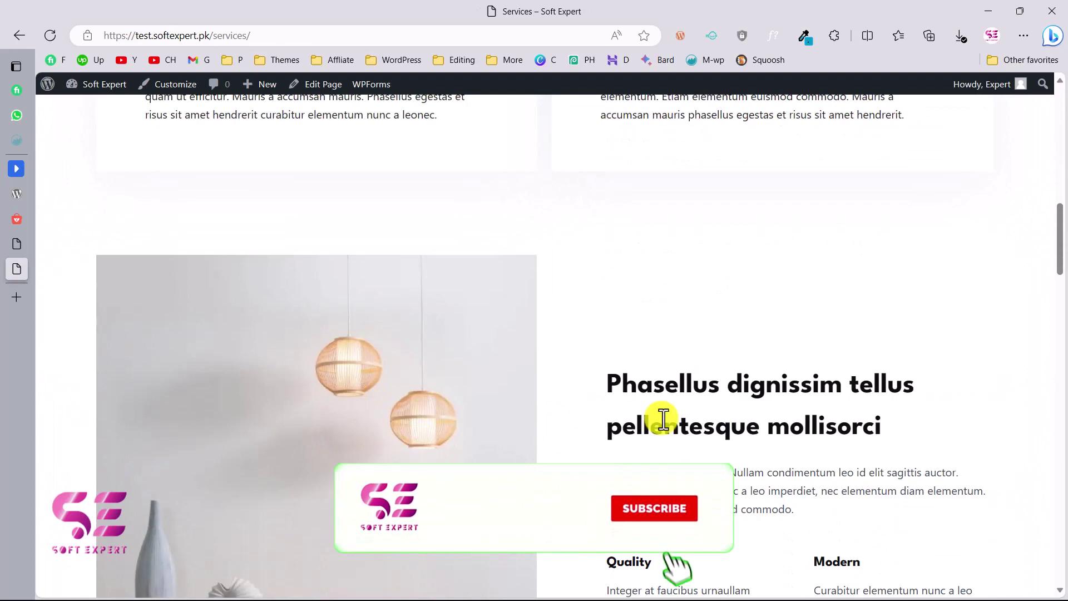
{"action": "scroll", "coordinate": [662, 421], "scroll_direction": "down", "scroll_amount": 7}
{"action": "scroll", "coordinate": [662, 419], "scroll_direction": "down", "scroll_amount": 15}
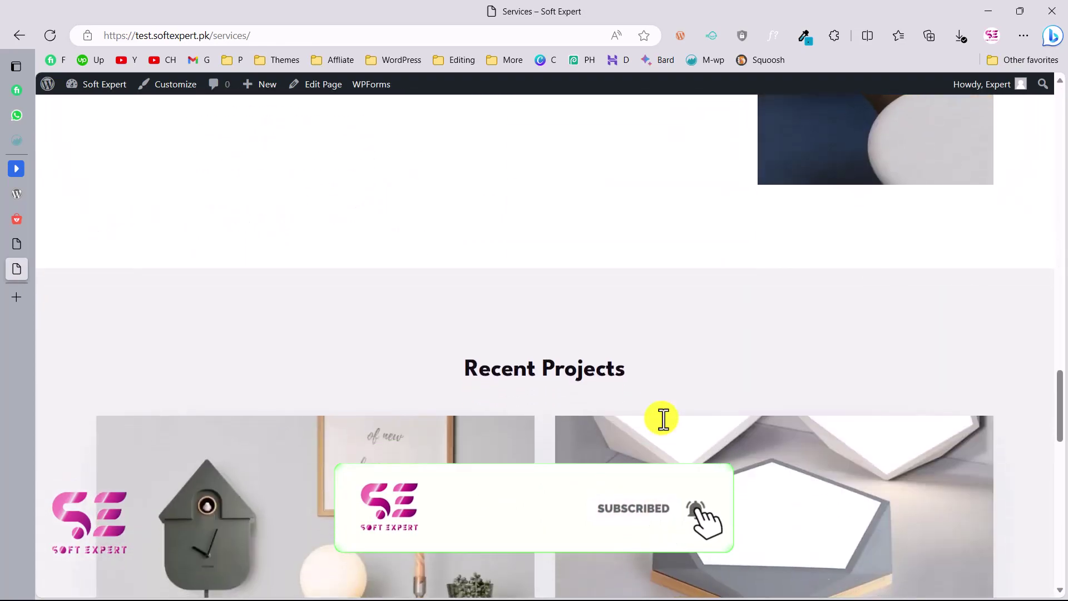
{"action": "scroll", "coordinate": [662, 418], "scroll_direction": "down", "scroll_amount": 5}
{"action": "scroll", "coordinate": [662, 419], "scroll_direction": "up", "scroll_amount": 18}
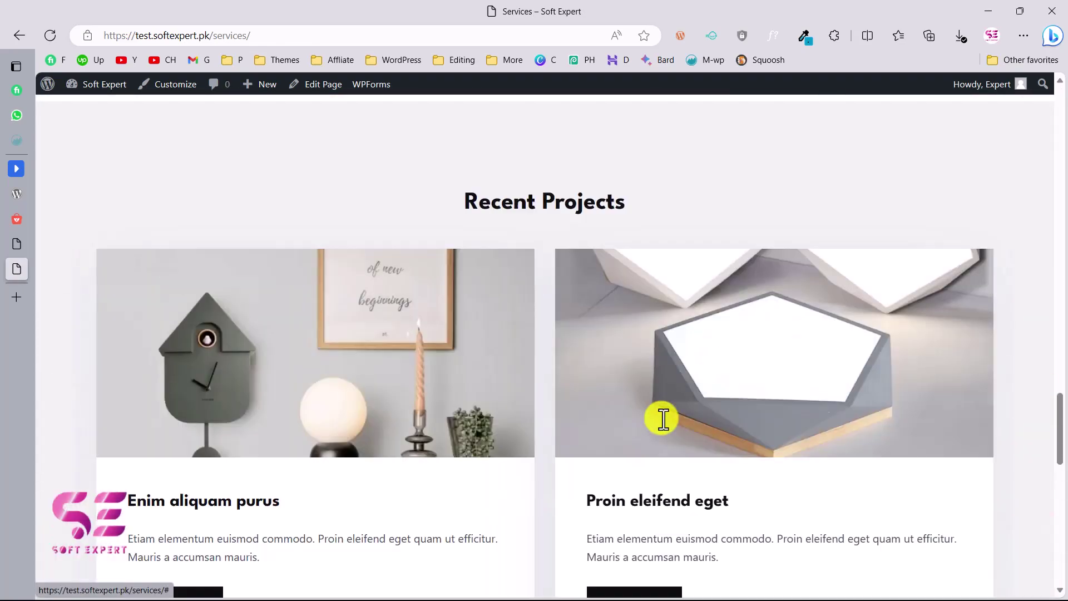
{"action": "scroll", "coordinate": [662, 418], "scroll_direction": "up", "scroll_amount": 15}
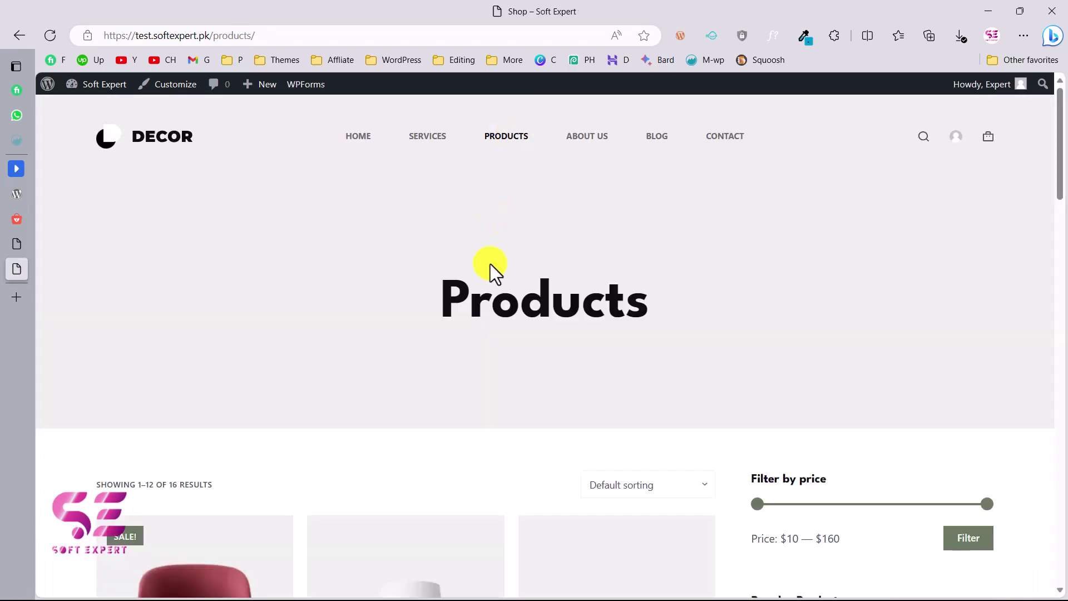
- Look through the imported site's Products page, including the product grid and sidebar, and return to the homepage
{"action": "scroll", "coordinate": [492, 297], "scroll_direction": "down", "scroll_amount": 10}
{"action": "scroll", "coordinate": [491, 297], "scroll_direction": "down", "scroll_amount": 8}
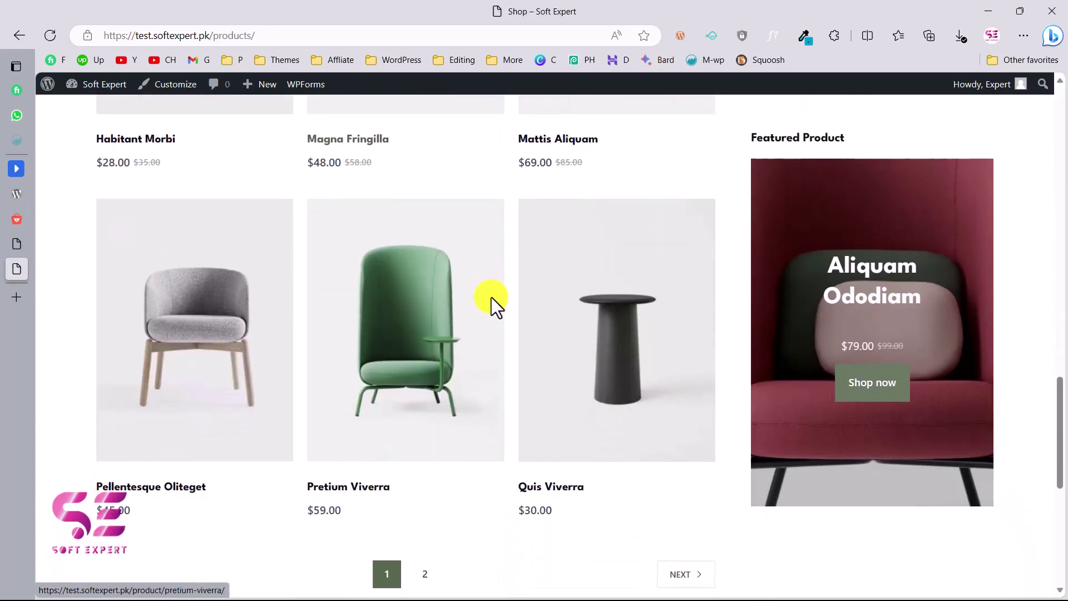
{"action": "scroll", "coordinate": [491, 297], "scroll_direction": "up", "scroll_amount": 18}
{"action": "scroll", "coordinate": [492, 297], "scroll_direction": "up", "scroll_amount": 10}
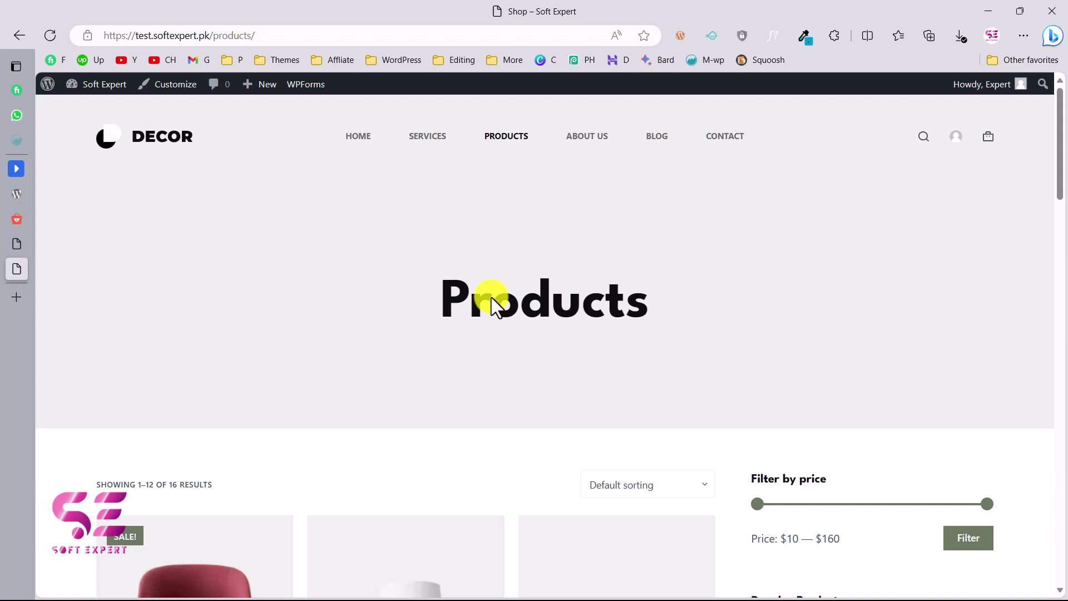
{"action": "left_click", "coordinate": [359, 139]}
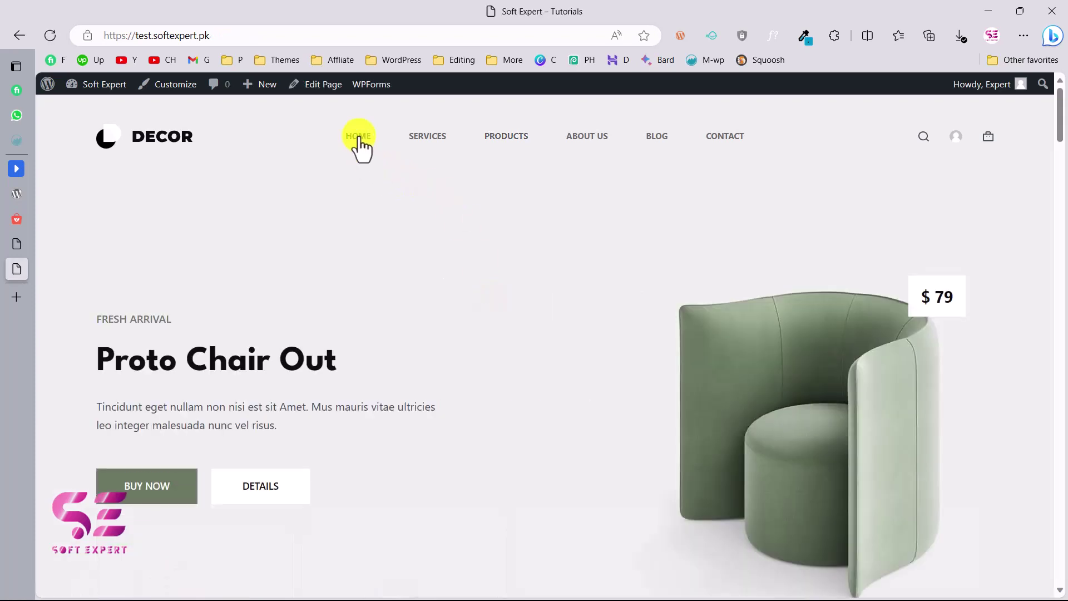
- Switch back to the WordPress admin and open the Dashboard to view the menu entries added by the import
{"action": "left_click", "coordinate": [311, 89]}
{"action": "left_click", "coordinate": [18, 243]}
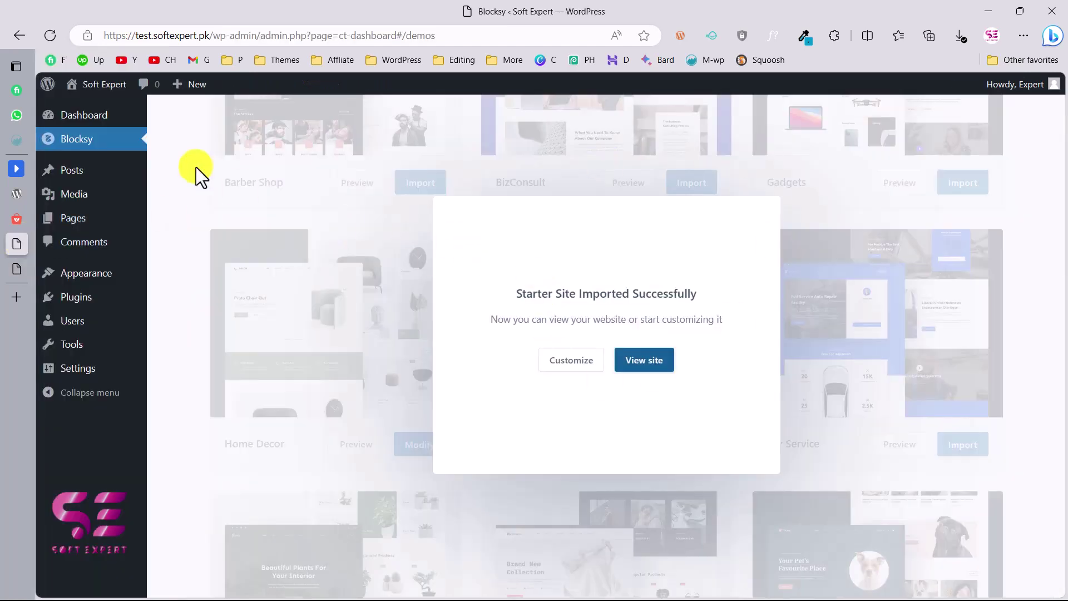
{"action": "left_click", "coordinate": [93, 117]}
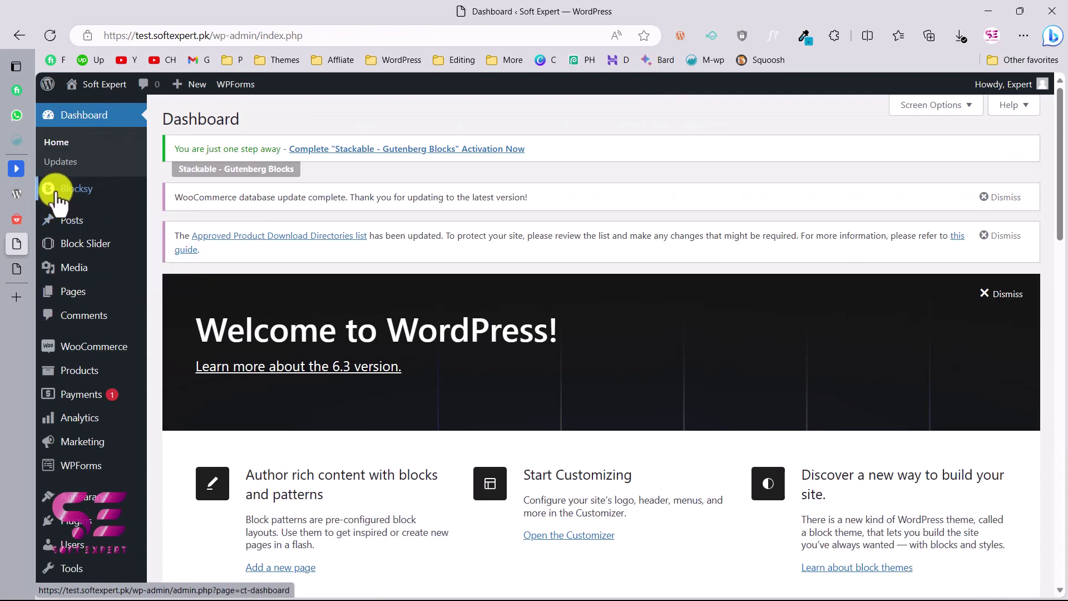
{"action": "mouse_move", "coordinate": [83, 244]}
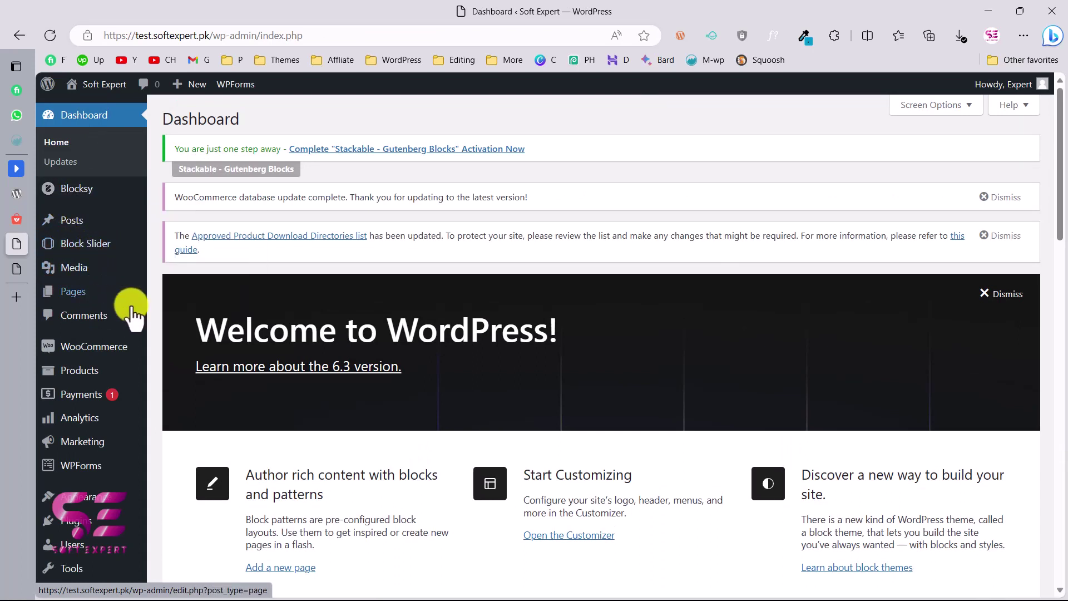
- Open the list of all pages and look through the pages imported with the starter site
{"action": "mouse_move", "coordinate": [111, 346]}
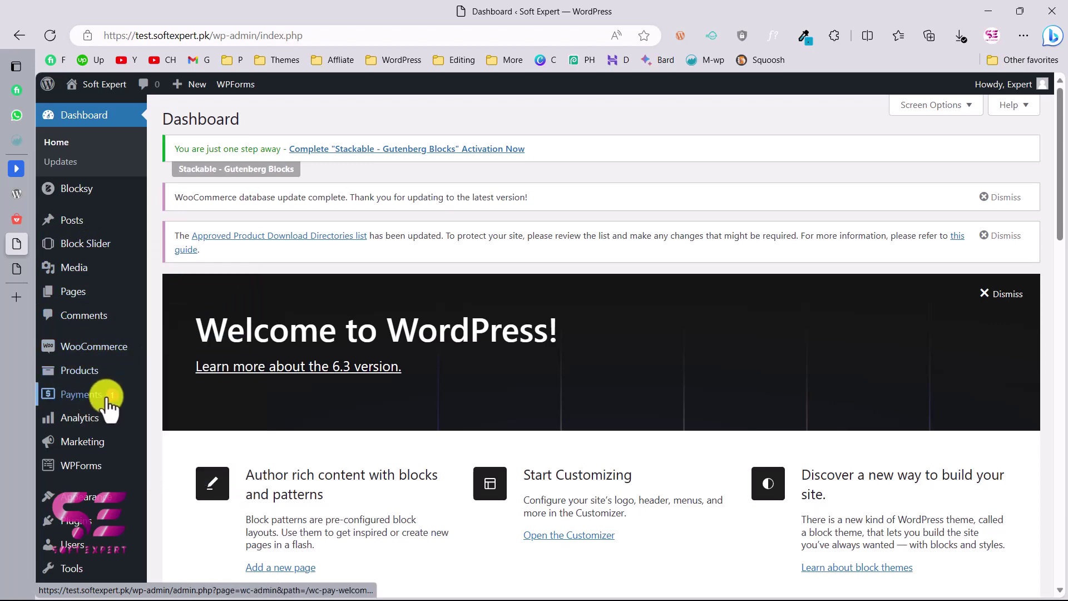
{"action": "scroll", "coordinate": [92, 434], "scroll_direction": "down", "scroll_amount": 5}
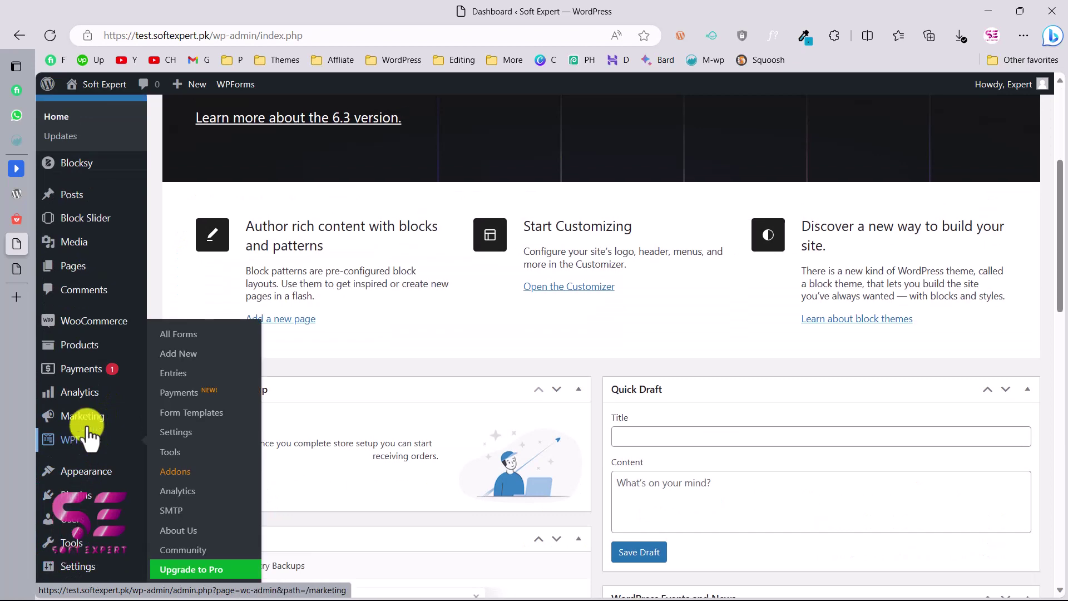
{"action": "scroll", "coordinate": [88, 436], "scroll_direction": "up", "scroll_amount": 5}
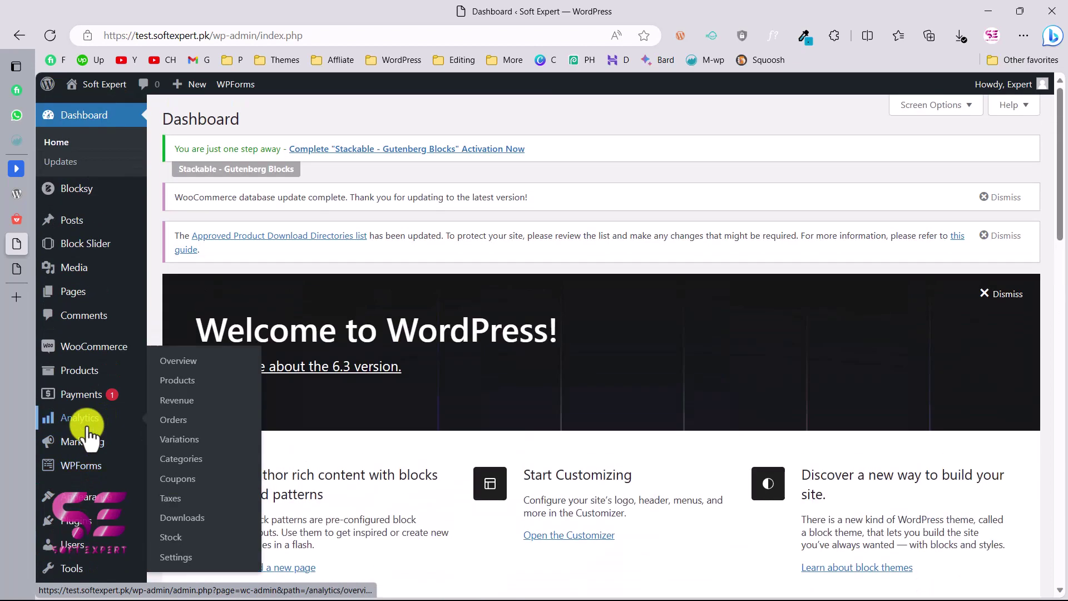
{"action": "left_click", "coordinate": [78, 295]}
{"action": "scroll", "coordinate": [267, 346], "scroll_direction": "down", "scroll_amount": 2}
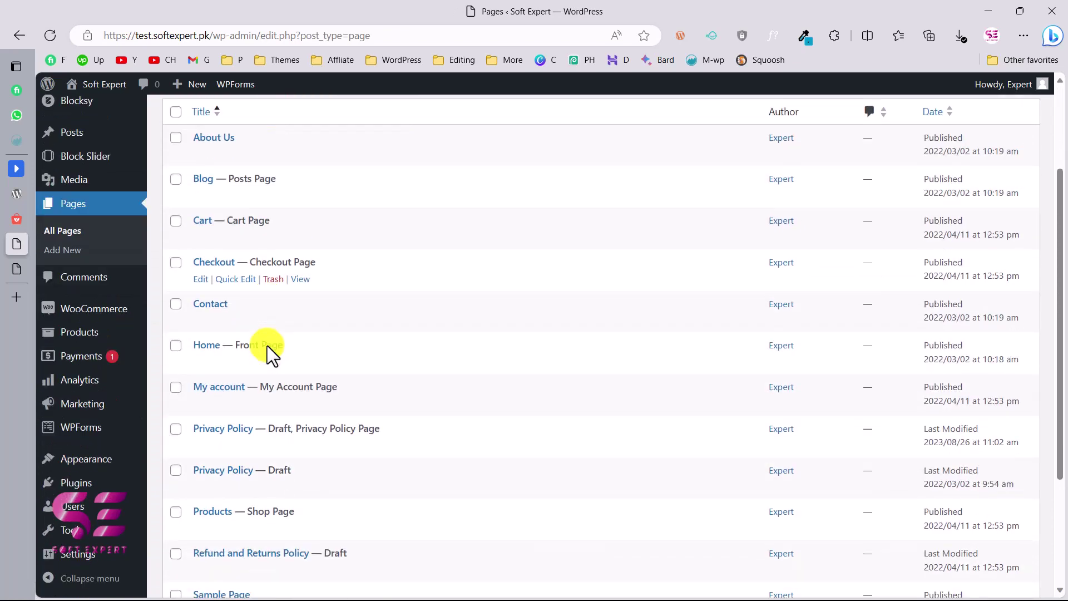
{"action": "scroll", "coordinate": [267, 345], "scroll_direction": "down", "scroll_amount": 1}
{"action": "scroll", "coordinate": [267, 345], "scroll_direction": "up", "scroll_amount": 1}
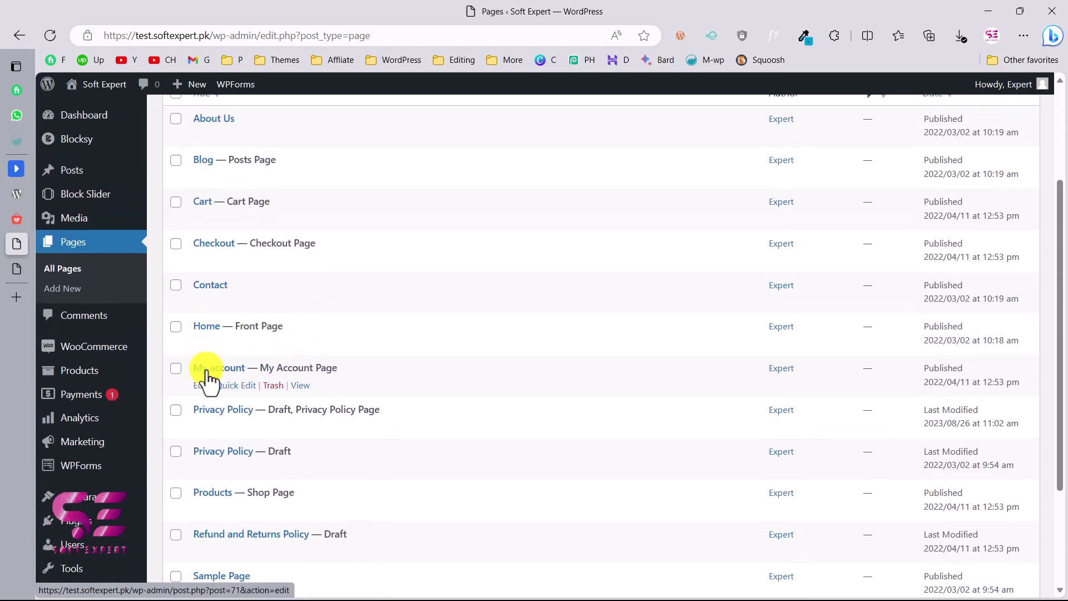
{"action": "scroll", "coordinate": [245, 477], "scroll_direction": "down", "scroll_amount": 3}
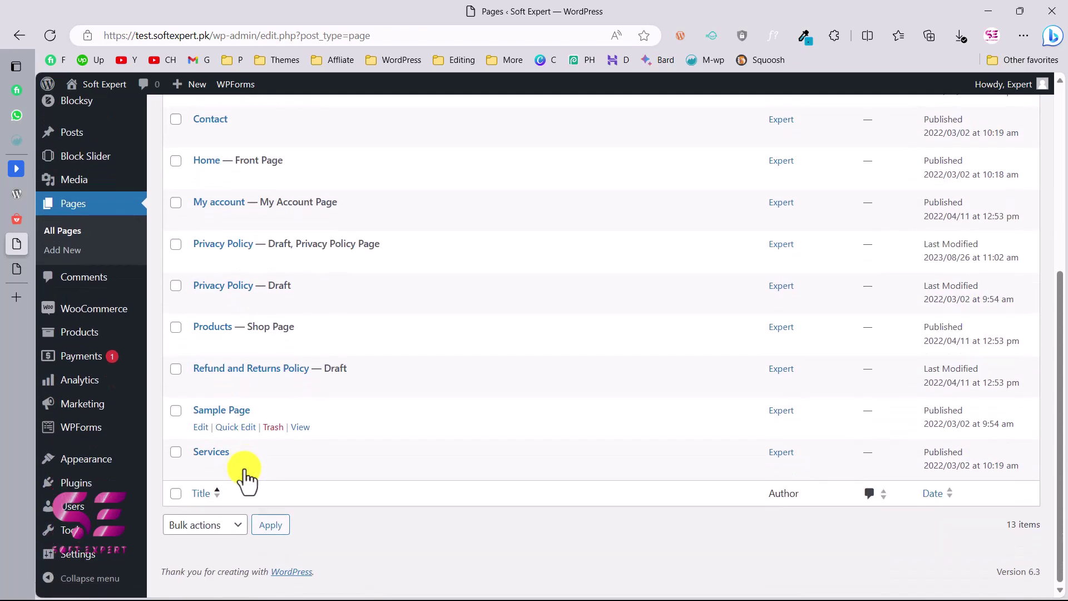
{"action": "scroll", "coordinate": [245, 476], "scroll_direction": "up", "scroll_amount": 3}
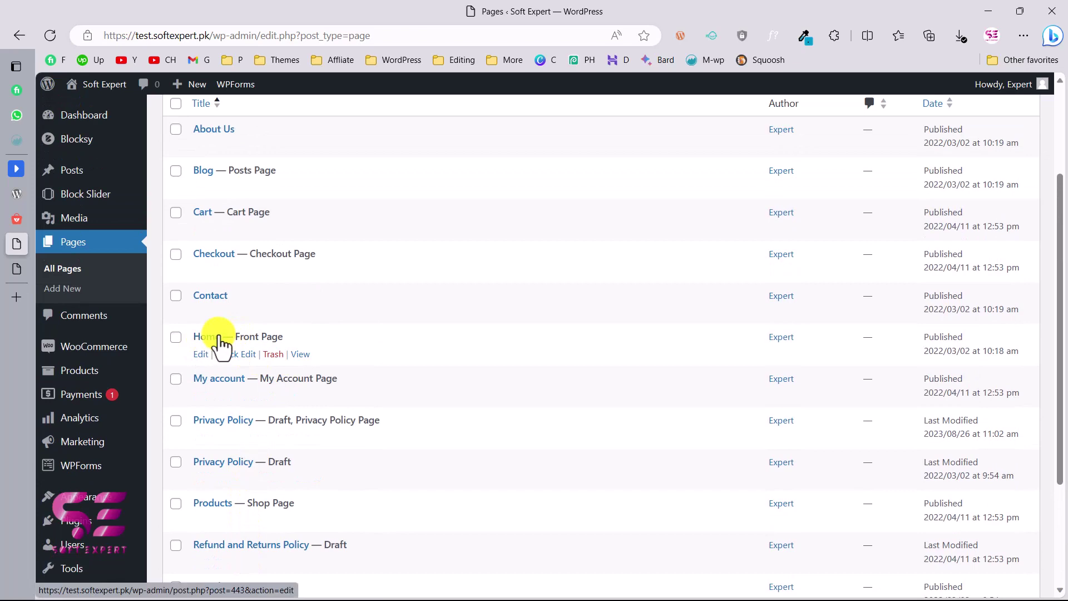
- Open the Home page for editing and look over its hero, feature and product category sections
{"action": "left_click", "coordinate": [200, 356]}
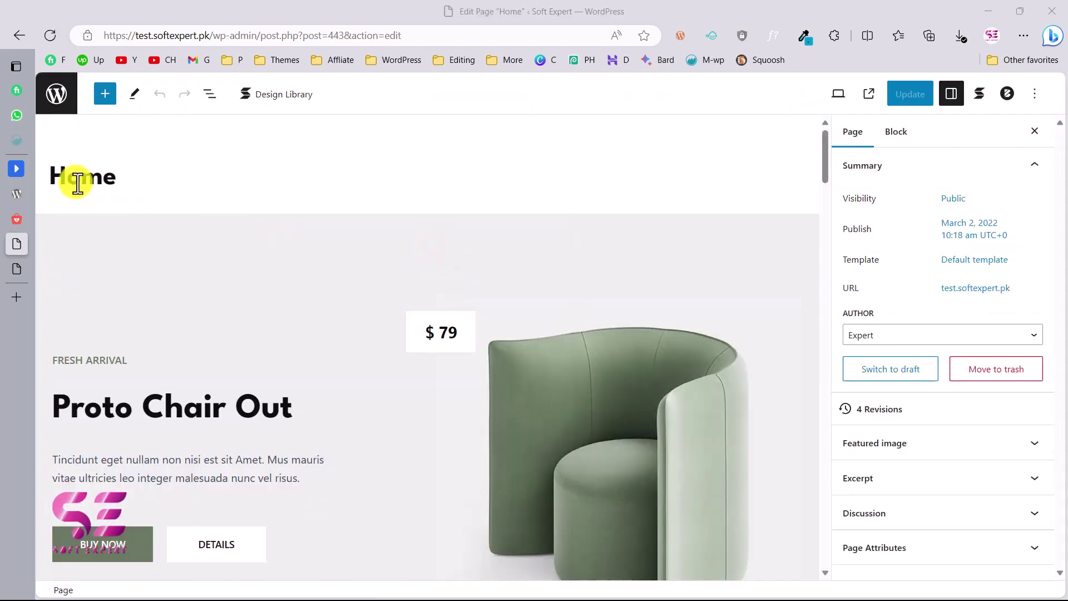
{"action": "scroll", "coordinate": [345, 316], "scroll_direction": "down", "scroll_amount": 4}
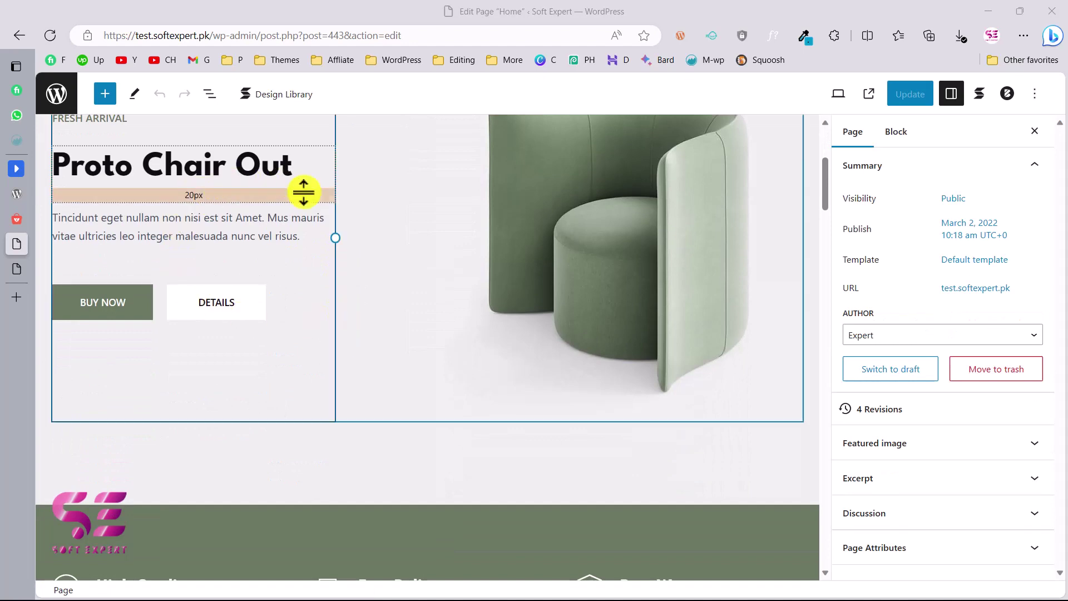
{"action": "scroll", "coordinate": [381, 362], "scroll_direction": "down", "scroll_amount": 6}
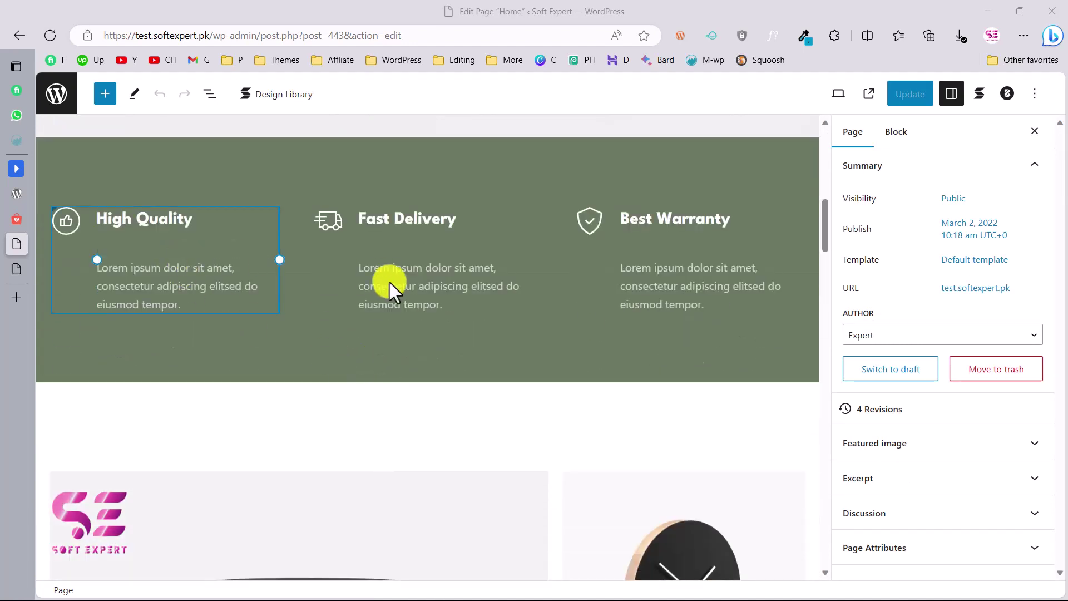
{"action": "scroll", "coordinate": [389, 282], "scroll_direction": "down", "scroll_amount": 10}
{"action": "scroll", "coordinate": [389, 282], "scroll_direction": "up", "scroll_amount": 9}
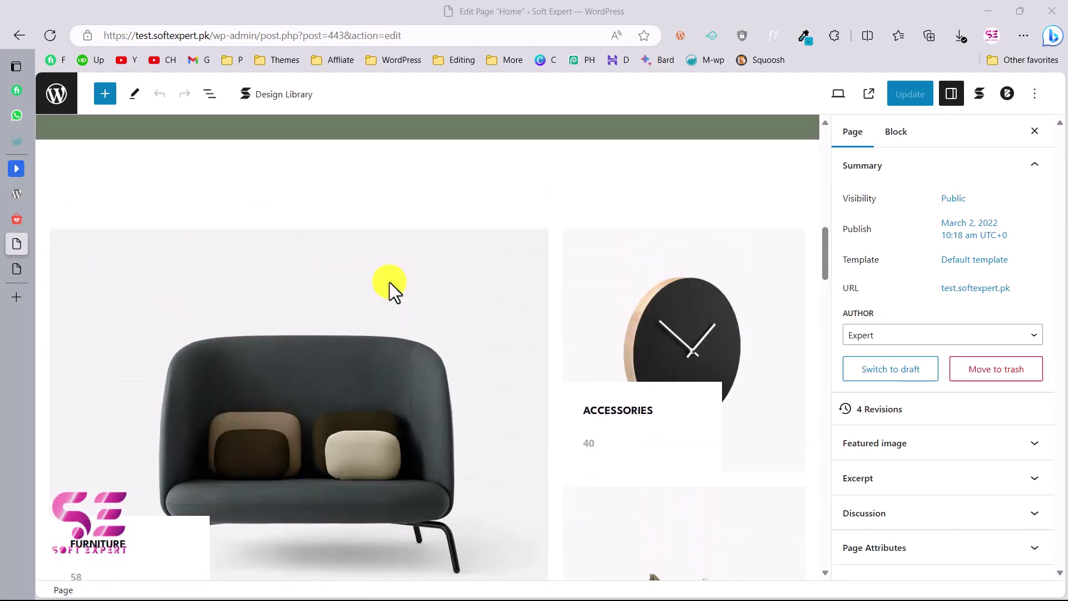
- Replace the "High Quality" heading in the green features section with "Soft Expert"
{"action": "left_click", "coordinate": [389, 281]}
{"action": "left_click", "coordinate": [181, 261]}
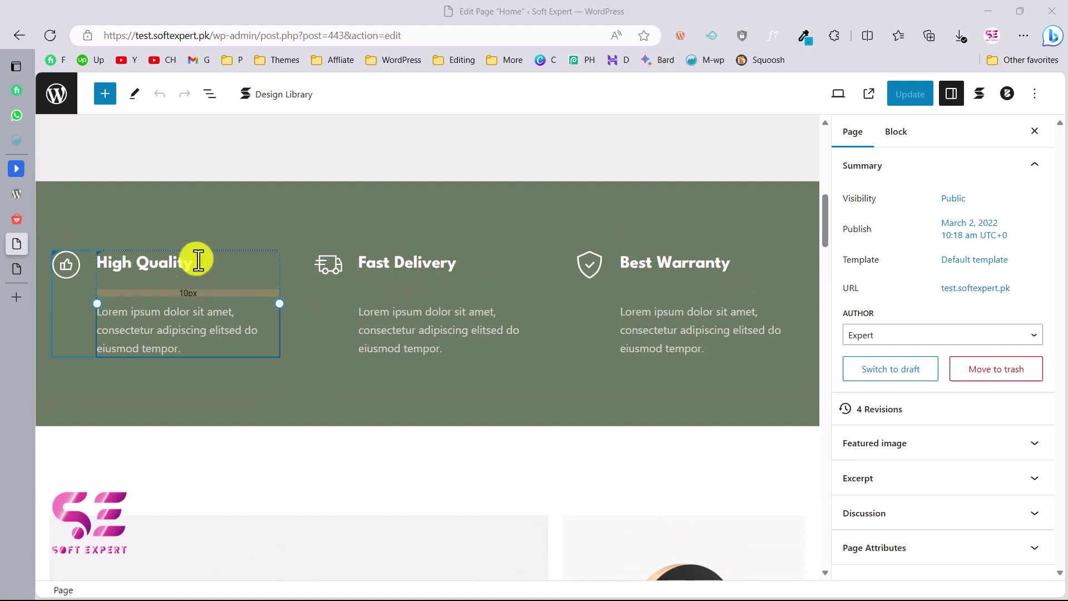
{"action": "left_click", "coordinate": [182, 262]}
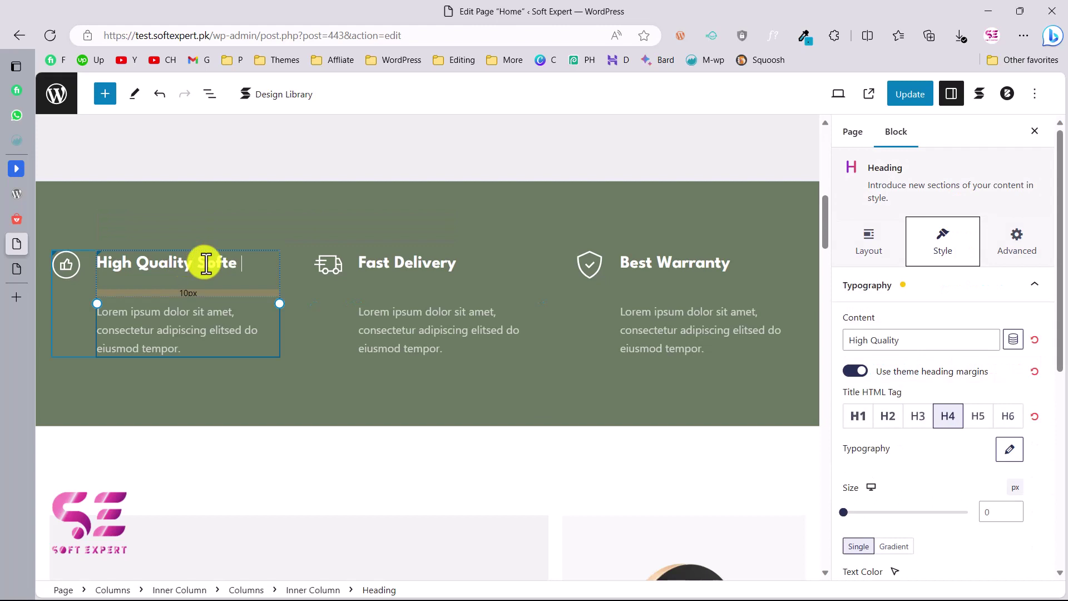
{"action": "type", "text": "Soft Expe"}
{"action": "key", "text": "BackSpace"}
{"action": "type", "text": "Expert"}
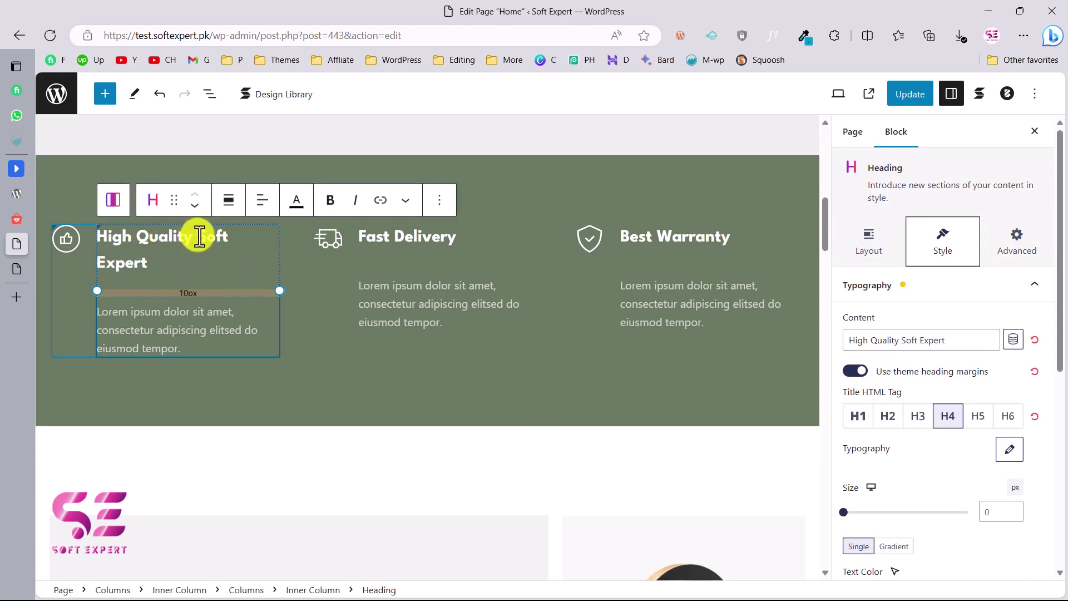
{"action": "left_click", "coordinate": [199, 235]}
{"action": "key", "text": "BackSpace"}
{"action": "key", "text": "BackSpace"}
{"action": "key", "text": "BackSpace"}
{"action": "key", "text": "BackSpace"}
{"action": "key", "text": "BackSpace"}
{"action": "key", "text": "BackSpace"}
{"action": "key", "text": "BackSpace"}
{"action": "key", "text": "BackSpace"}
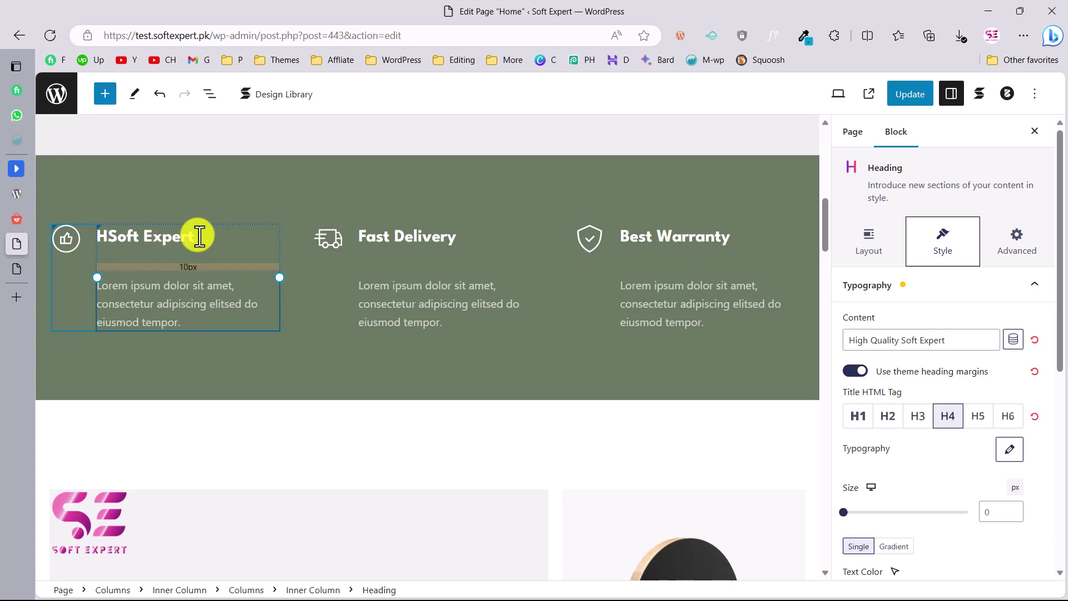
{"action": "key", "text": "BackSpace"}
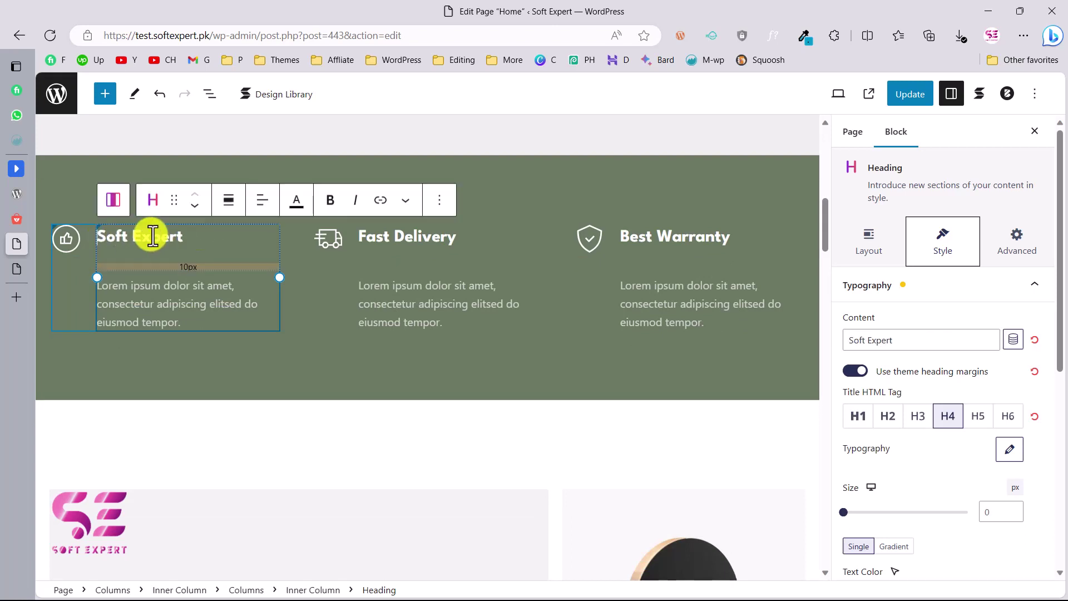
- Select the text under the first feature heading and browse the icons available for the Fast Delivery truck icon
{"action": "left_click", "coordinate": [162, 290]}
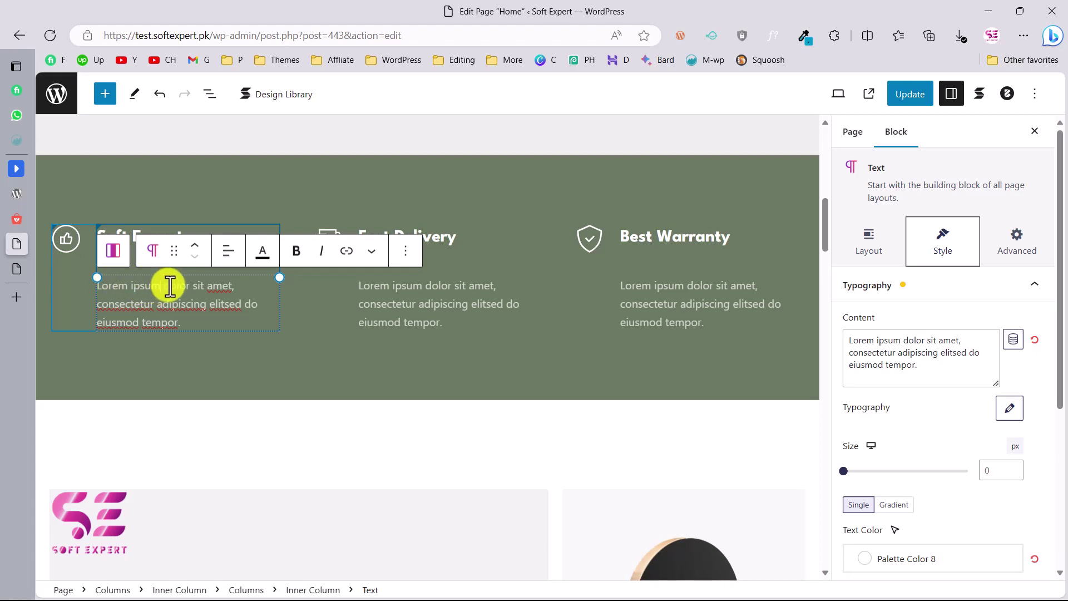
{"action": "left_click", "coordinate": [322, 303]}
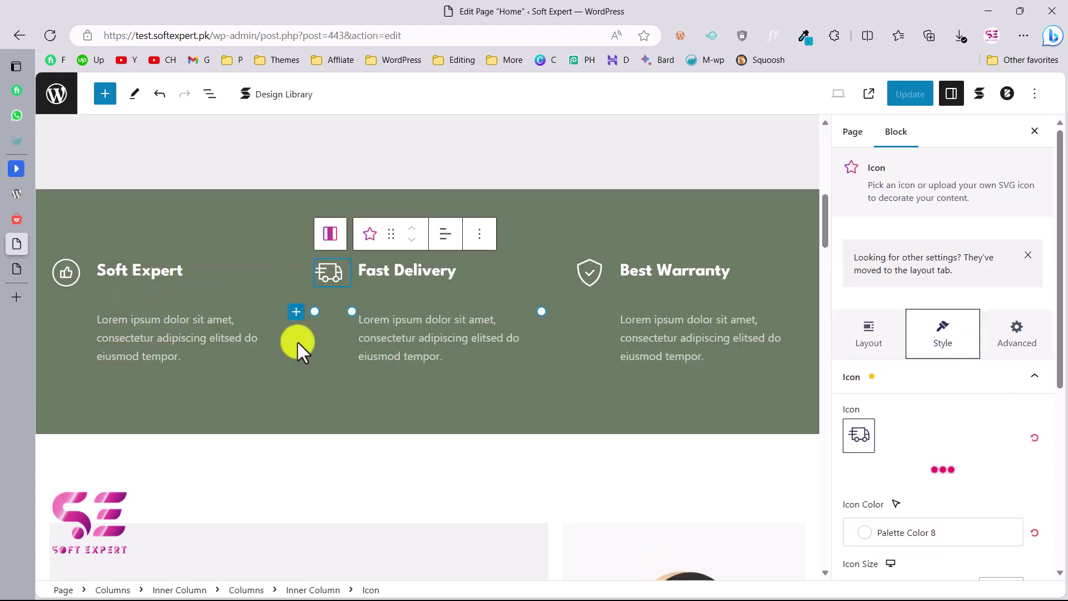
{"action": "left_click", "coordinate": [340, 281]}
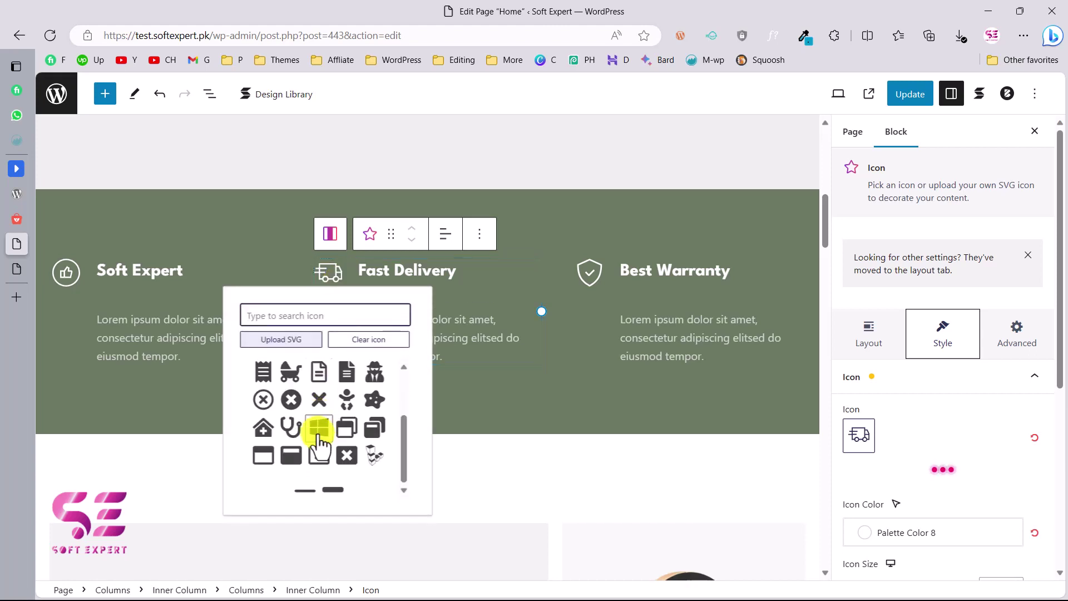
{"action": "scroll", "coordinate": [318, 439], "scroll_direction": "up", "scroll_amount": 3}
{"action": "left_click", "coordinate": [297, 314]}
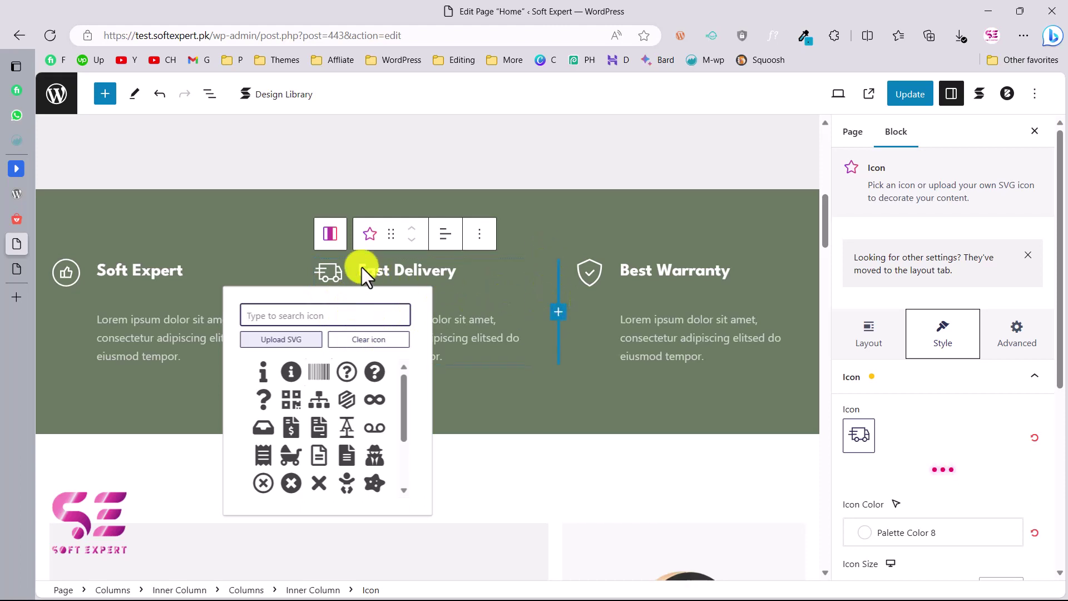
- Try adjusting the width of the Fast Delivery column and undo the change
{"action": "left_click", "coordinate": [311, 258]}
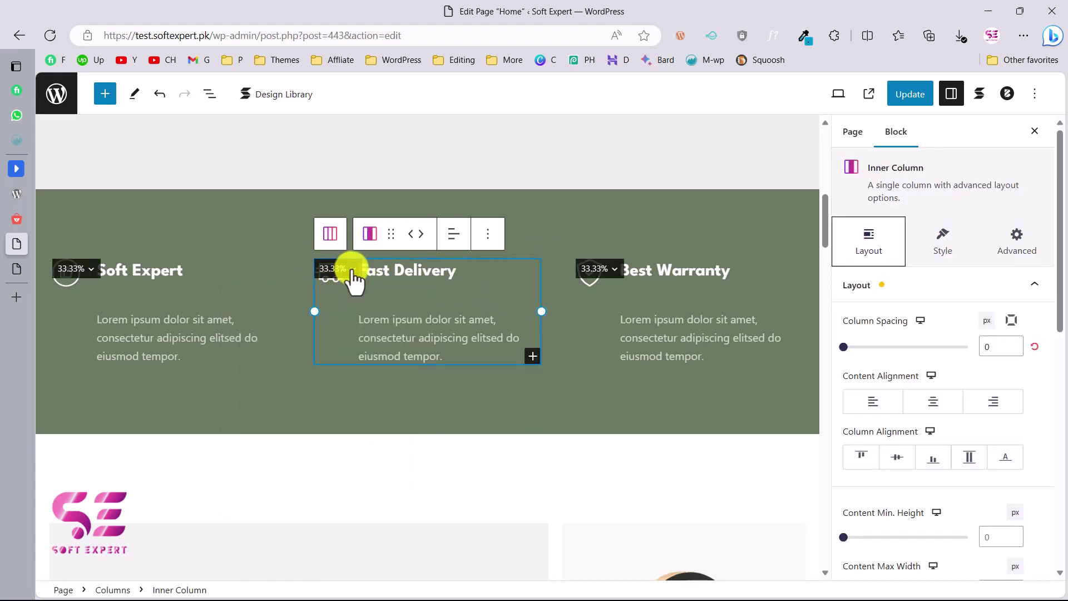
{"action": "left_click", "coordinate": [351, 272]}
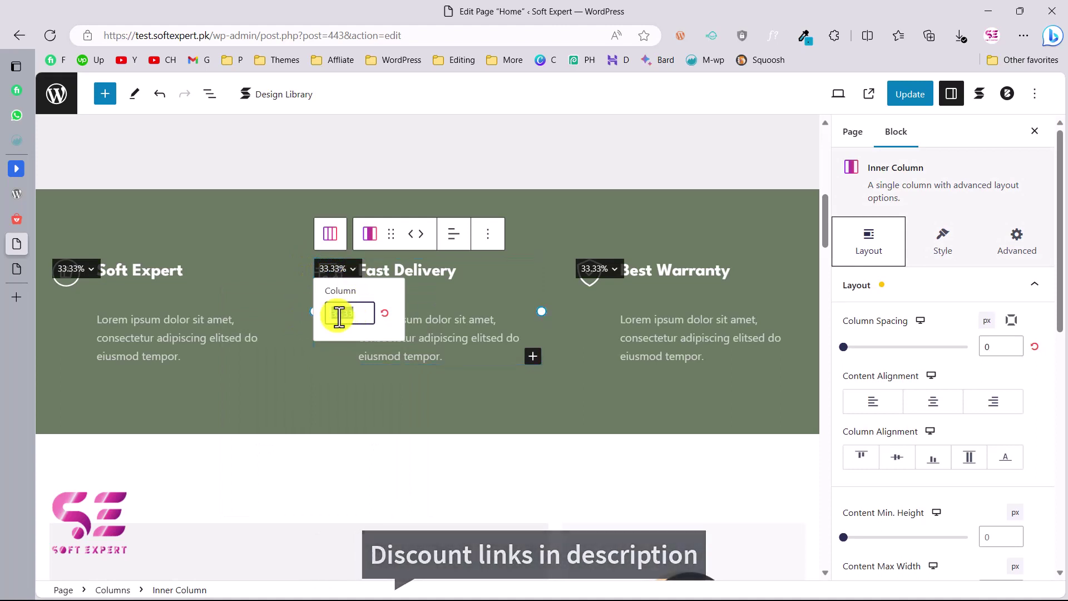
{"action": "left_click_drag", "start_coordinate": [304, 314], "coordinate": [272, 311]}
{"action": "key", "text": "ctrl+z"}
{"action": "key", "text": "ctrl+z"}
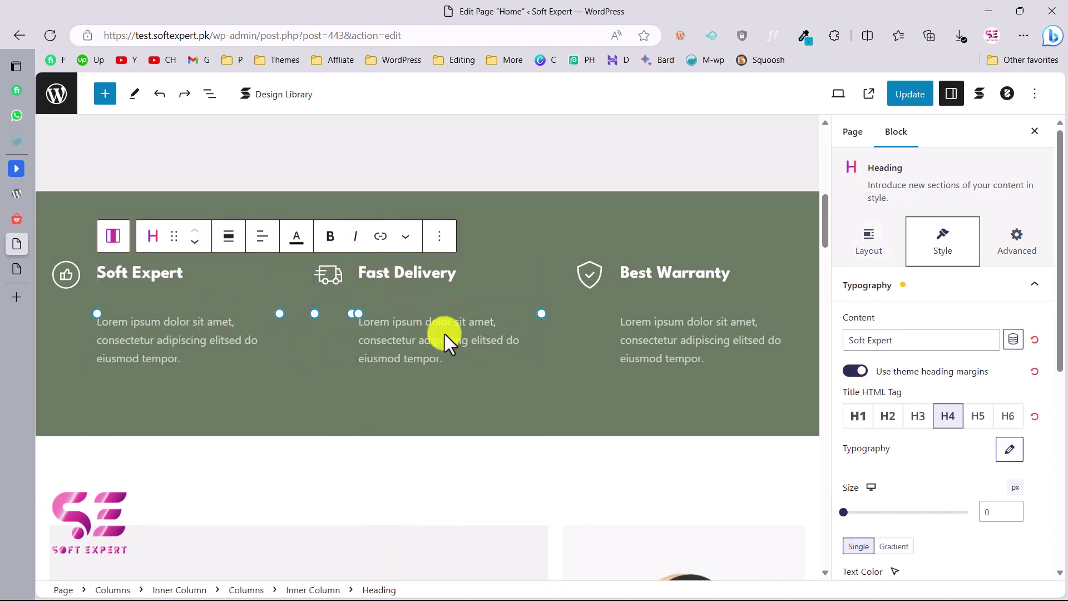
- Examine the products shortcode in the New Arrivals section, including its limit, columns and on_sale parameters
{"action": "scroll", "coordinate": [445, 334], "scroll_direction": "down", "scroll_amount": 10}
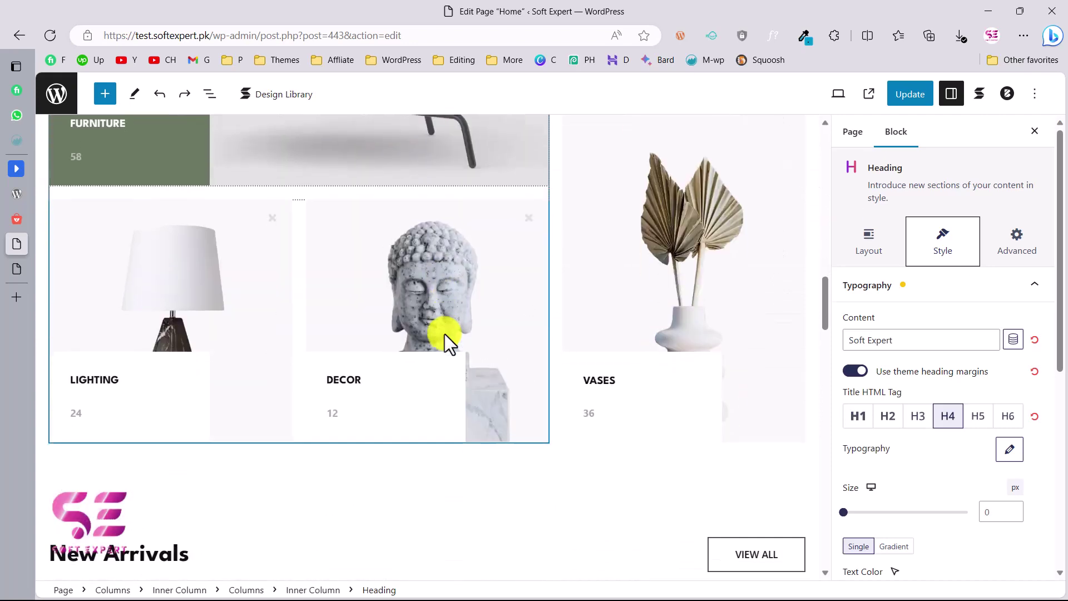
{"action": "scroll", "coordinate": [445, 334], "scroll_direction": "down", "scroll_amount": 7}
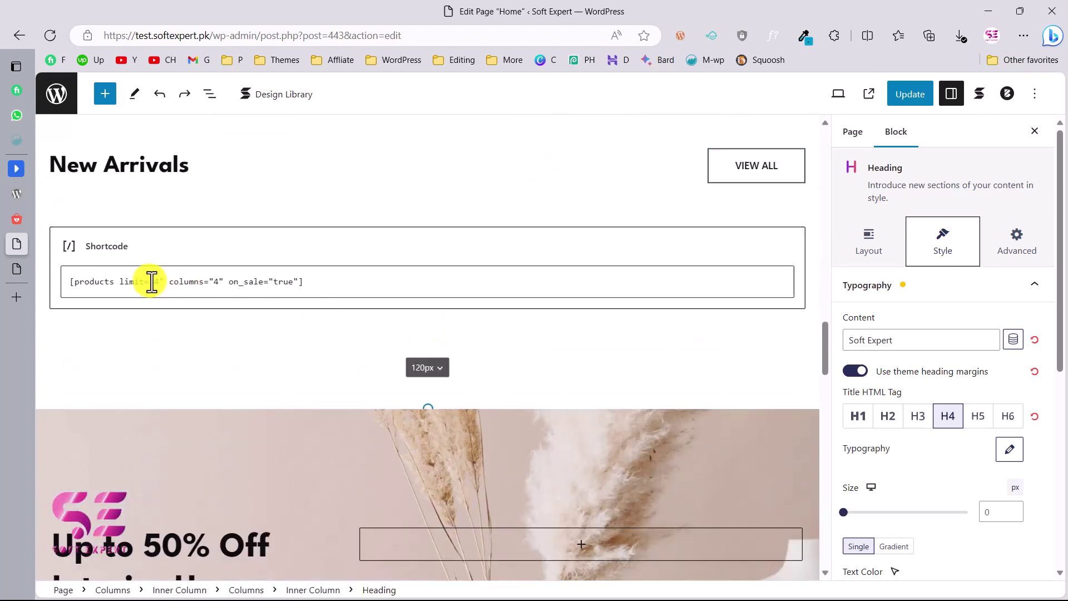
{"action": "left_click", "coordinate": [298, 281]}
{"action": "left_click_drag", "start_coordinate": [298, 281], "coordinate": [217, 284]}
{"action": "left_click", "coordinate": [219, 286]}
- Inspect the background image setting of the "Up to 50% Off" banner, browse the media library for replacements and close it unchanged
{"action": "scroll", "coordinate": [218, 285], "scroll_direction": "down", "scroll_amount": 3}
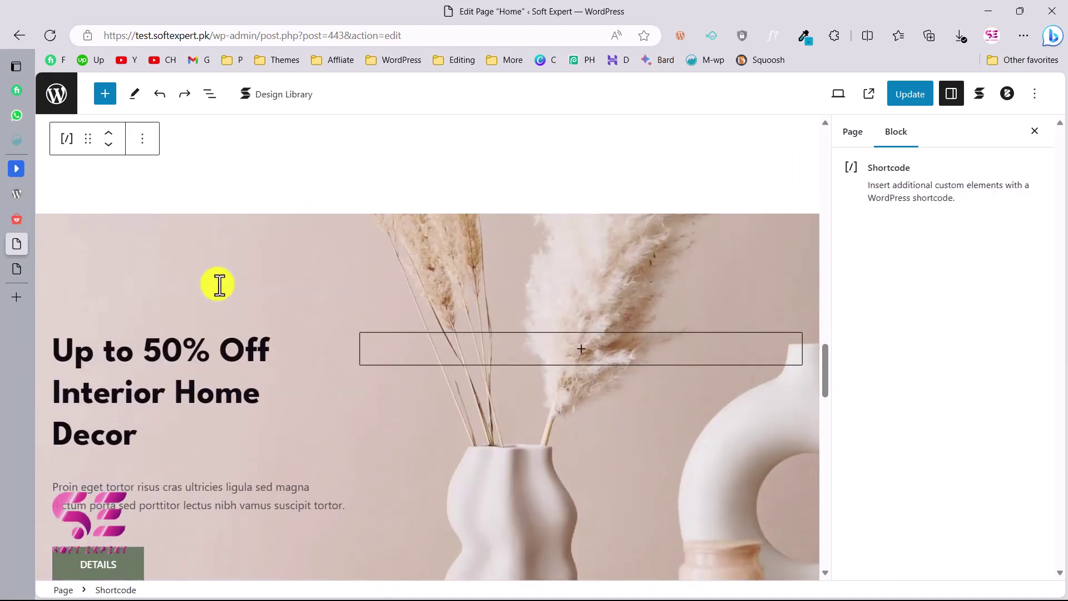
{"action": "left_click", "coordinate": [198, 358]}
{"action": "left_click", "coordinate": [470, 240]}
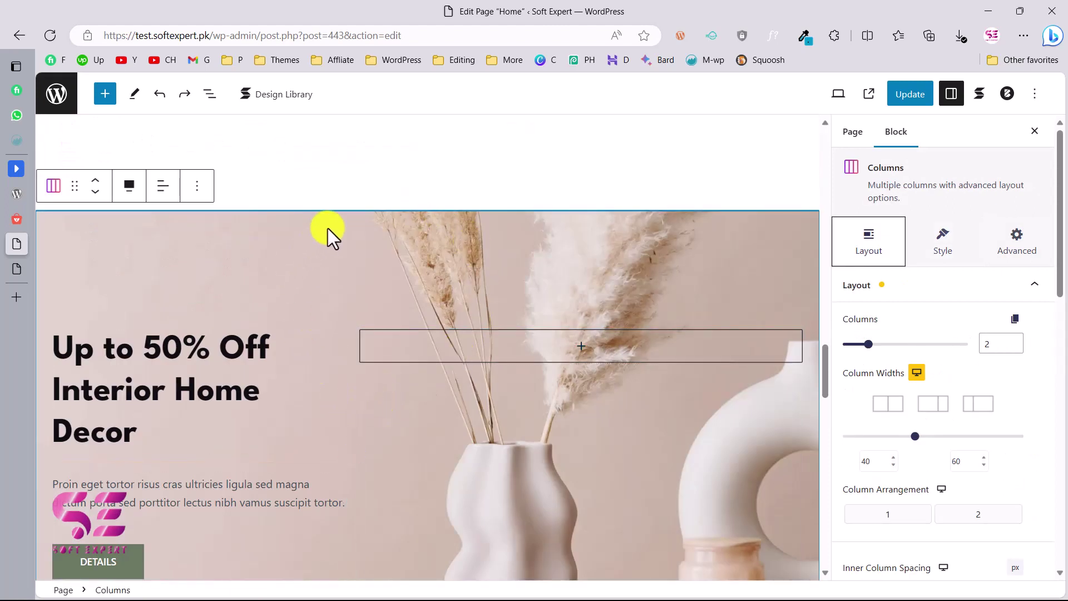
{"action": "left_click", "coordinate": [951, 243]}
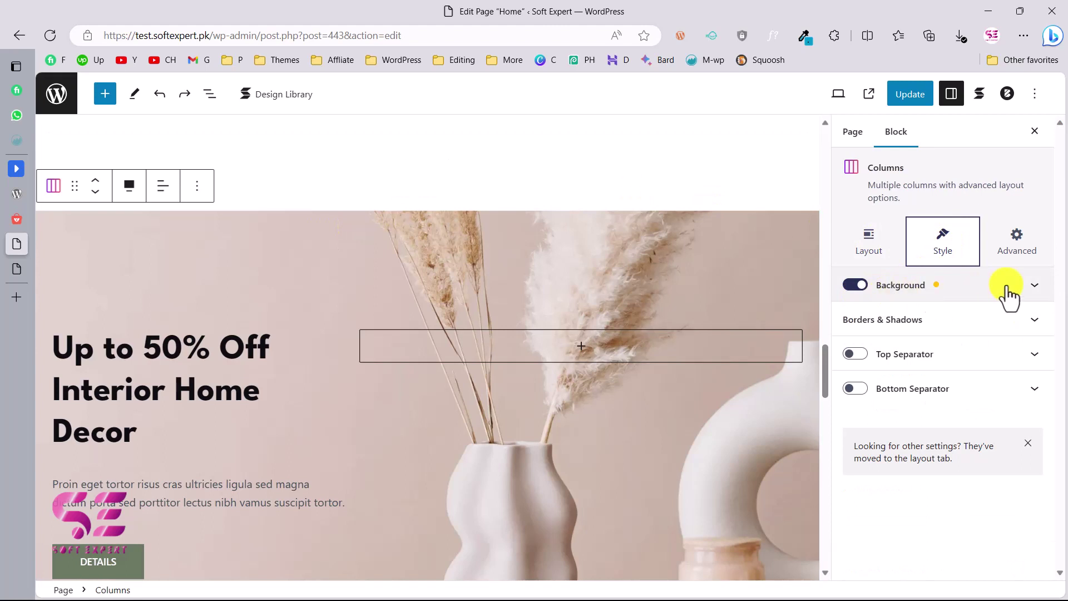
{"action": "left_click", "coordinate": [1007, 289]}
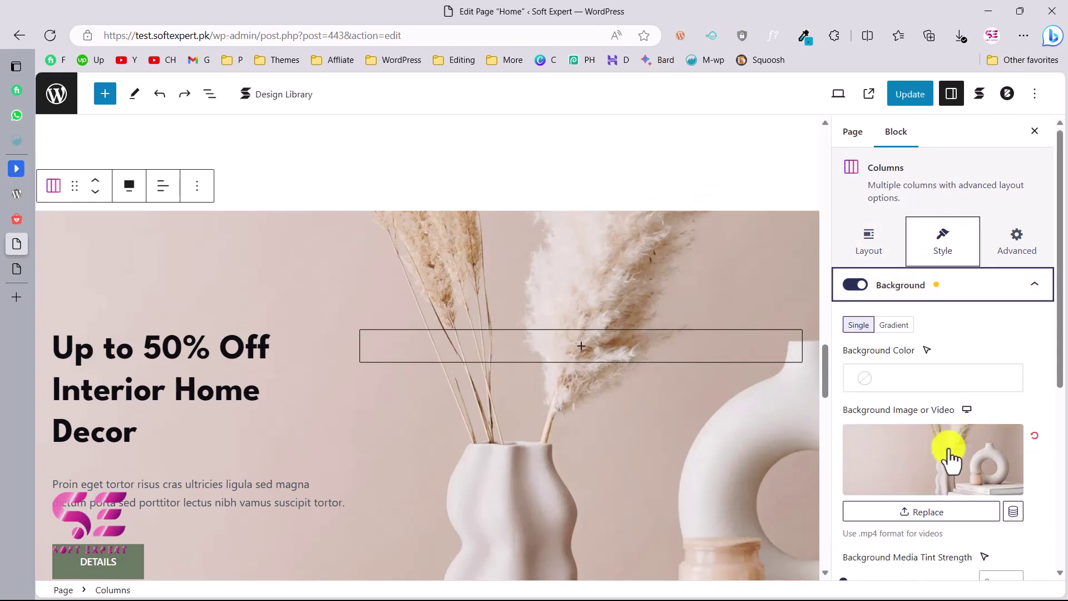
{"action": "left_click", "coordinate": [950, 457]}
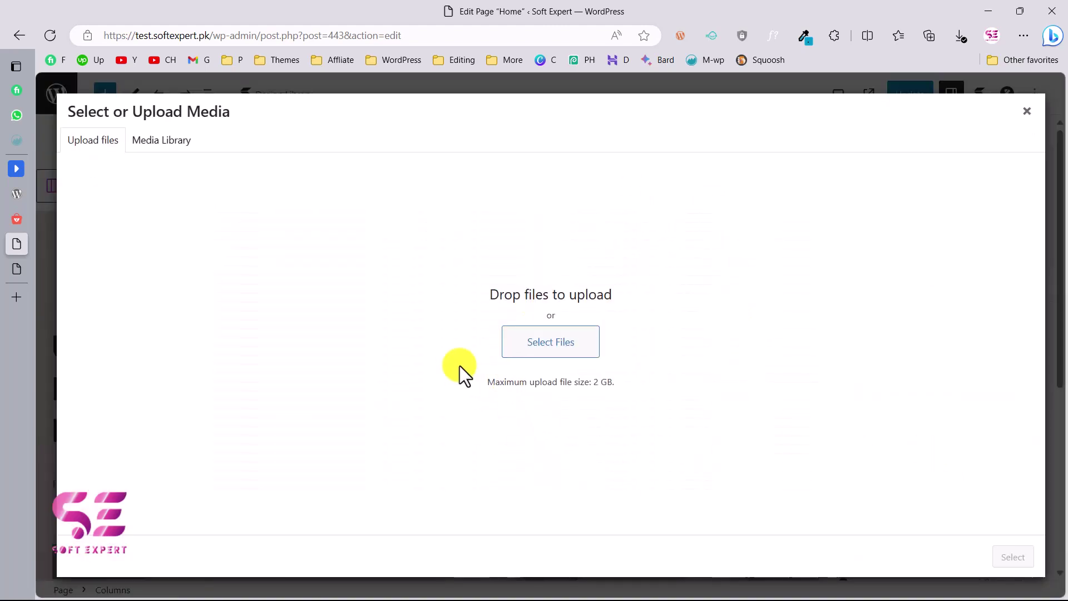
{"action": "left_click", "coordinate": [185, 146]}
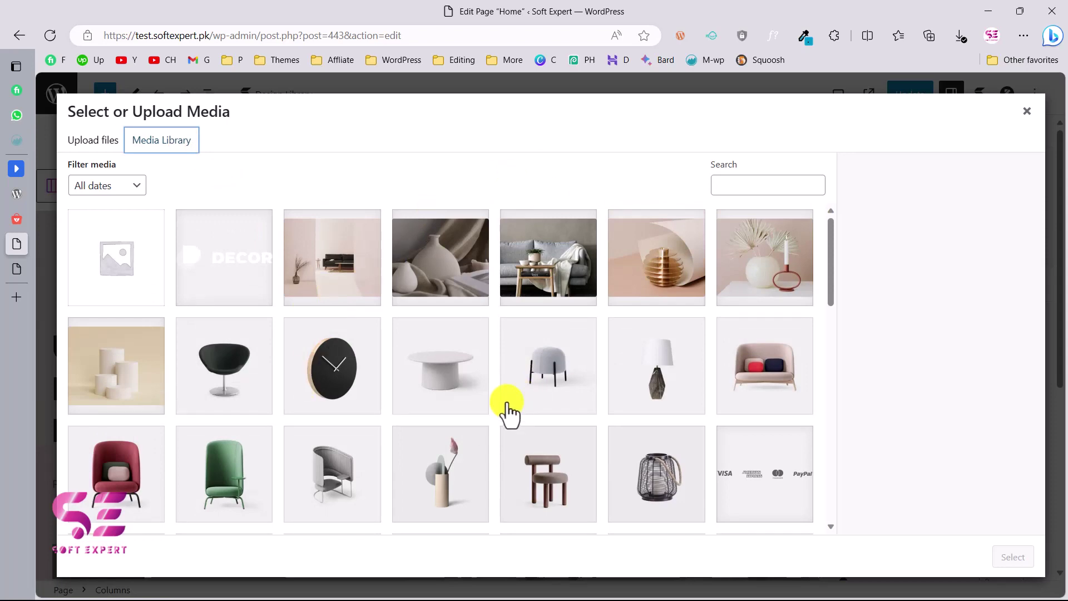
{"action": "left_click", "coordinate": [1026, 111]}
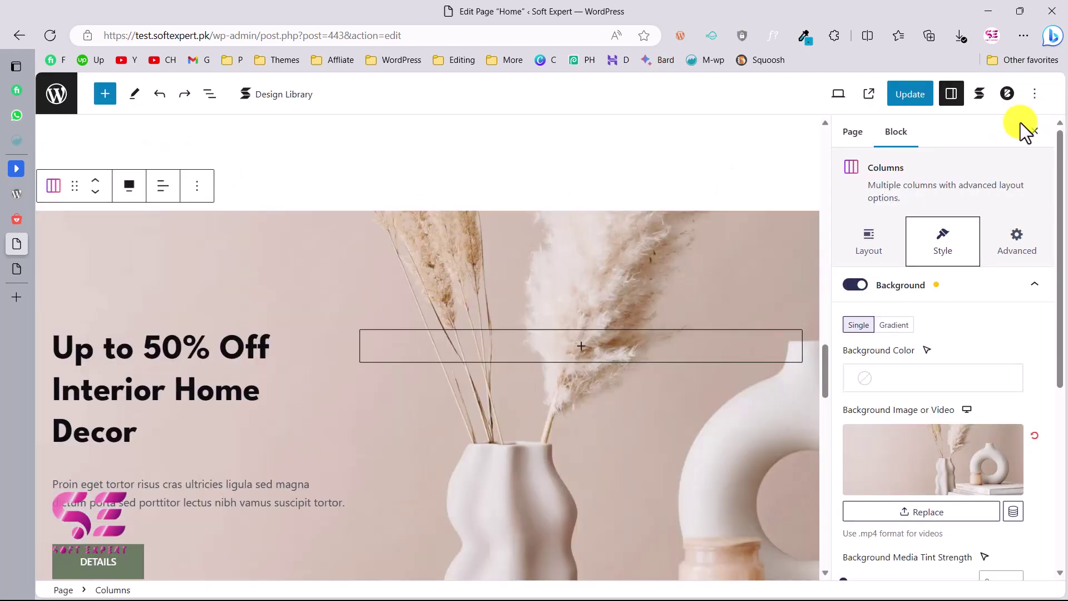
- Inspect the star rating, title and review text blocks in the customer testimonial section
{"action": "scroll", "coordinate": [351, 215], "scroll_direction": "down", "scroll_amount": 10}
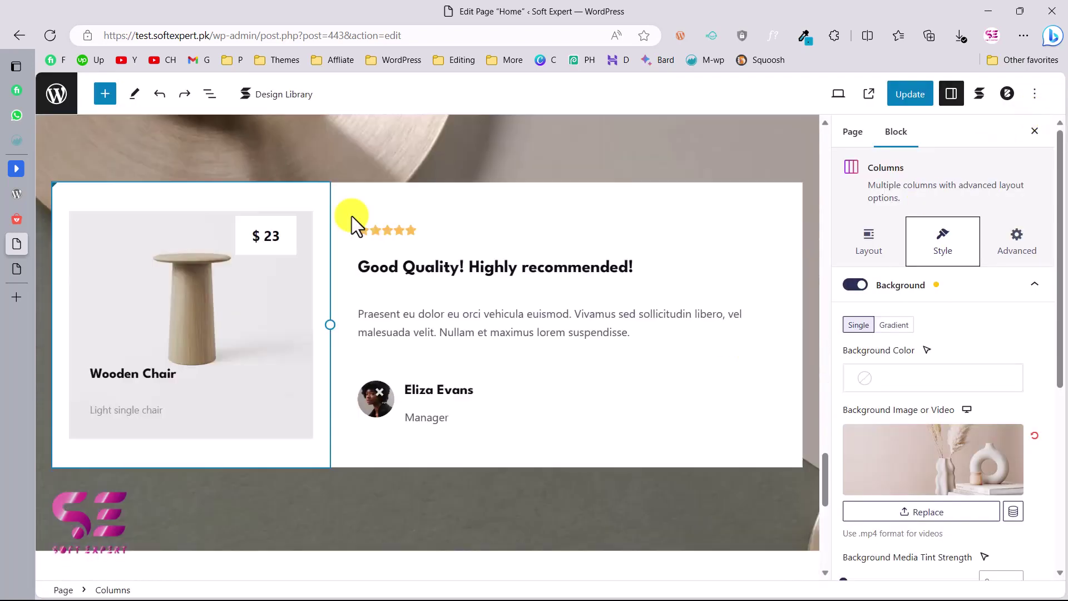
{"action": "left_click", "coordinate": [388, 233]}
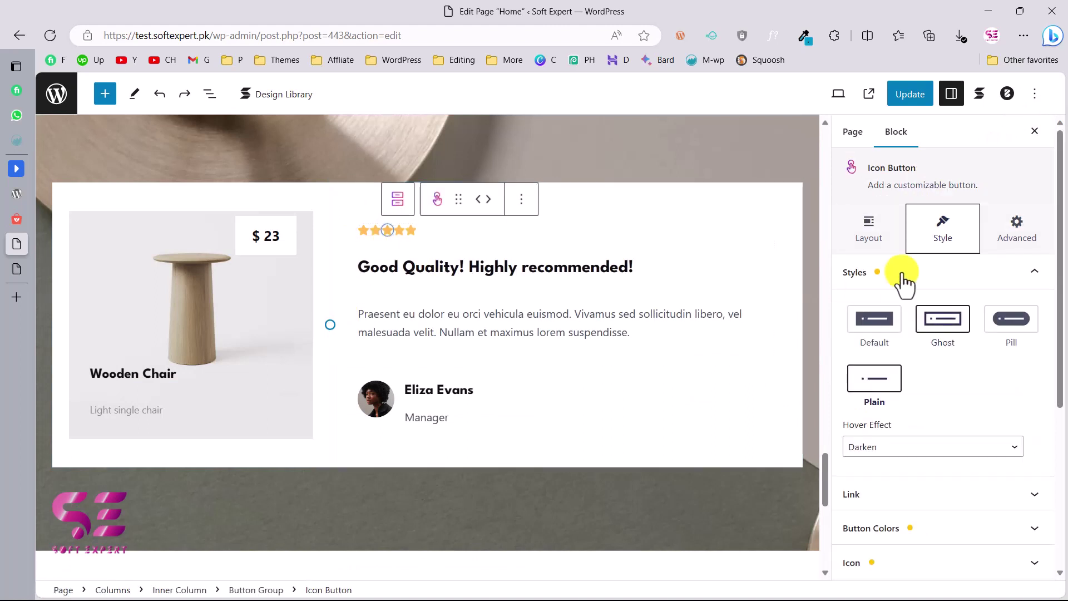
{"action": "left_click", "coordinate": [497, 272]}
{"action": "left_click", "coordinate": [465, 316]}
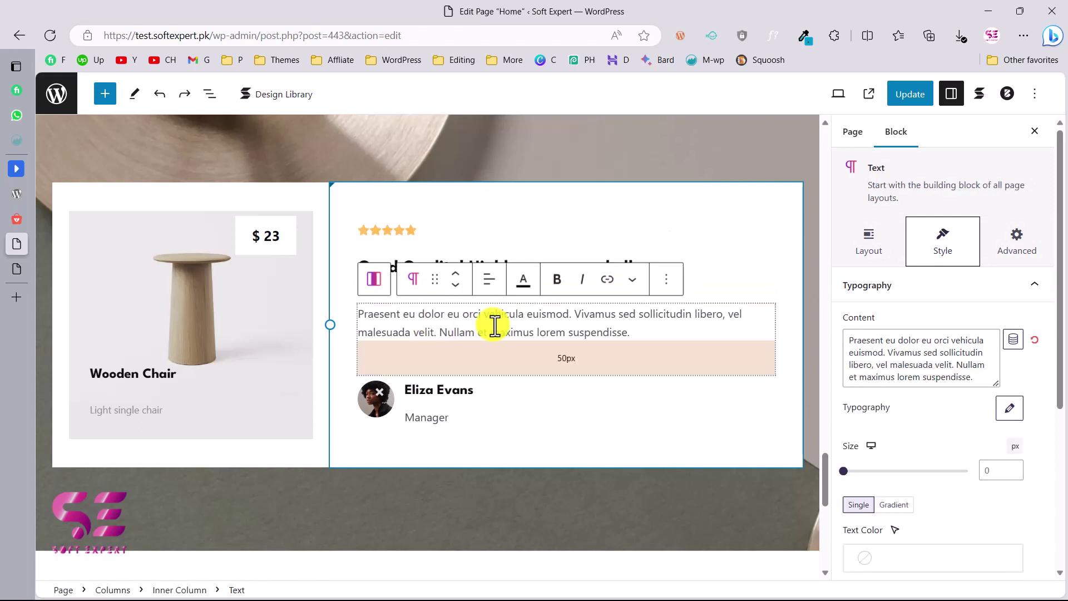
- Inspect the reviewer name heading in the customer testimonial and the posts shortcode in the Latest News section
{"action": "left_click", "coordinate": [426, 397]}
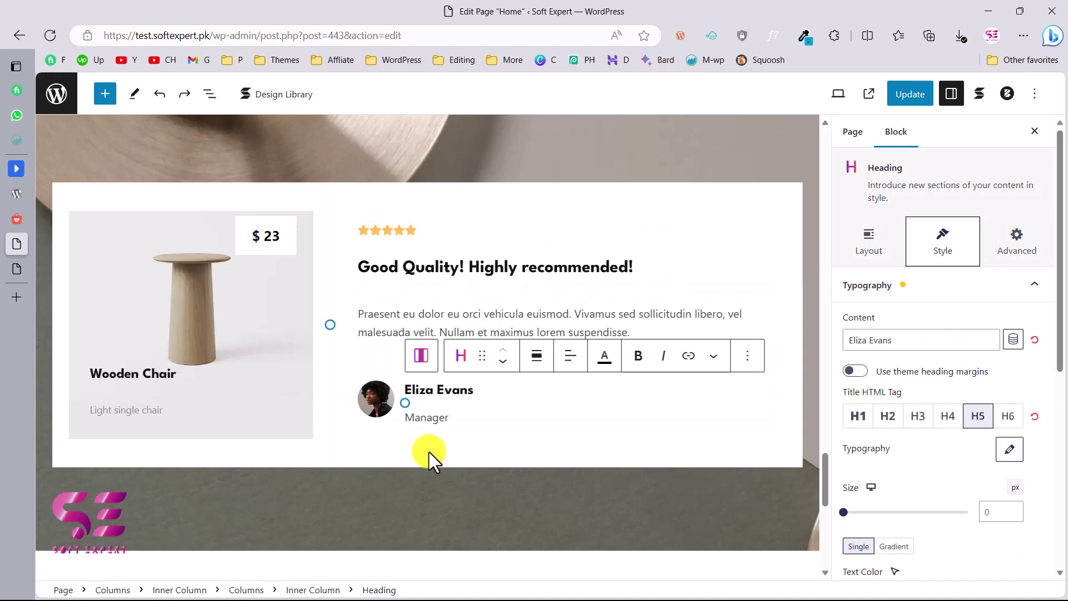
{"action": "scroll", "coordinate": [429, 452], "scroll_direction": "down", "scroll_amount": 4}
{"action": "scroll", "coordinate": [429, 452], "scroll_direction": "up", "scroll_amount": 5}
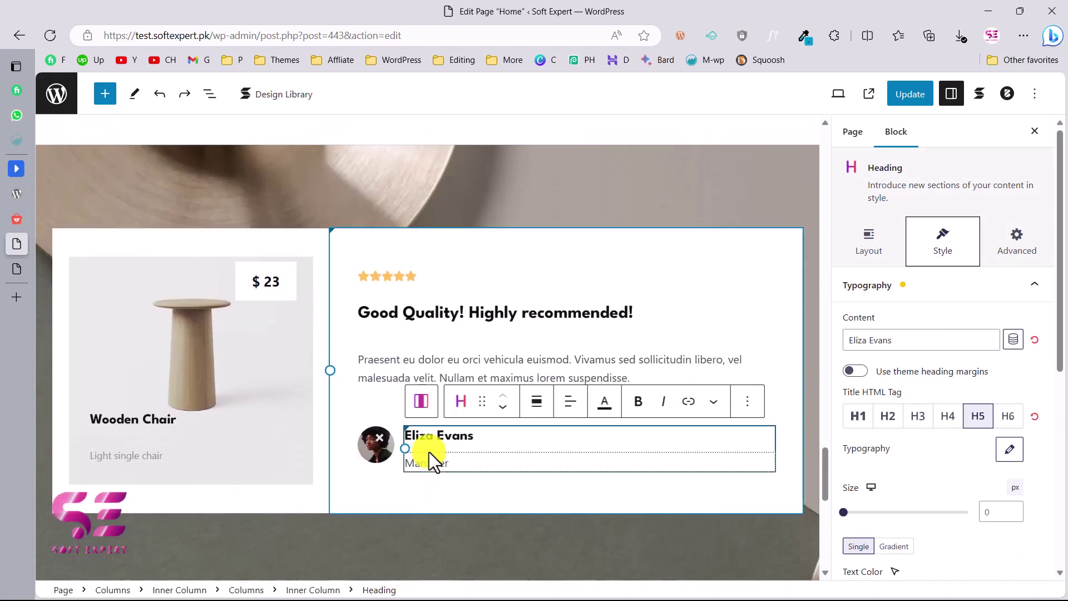
{"action": "scroll", "coordinate": [429, 452], "scroll_direction": "down", "scroll_amount": 7}
{"action": "scroll", "coordinate": [429, 451], "scroll_direction": "down", "scroll_amount": 2}
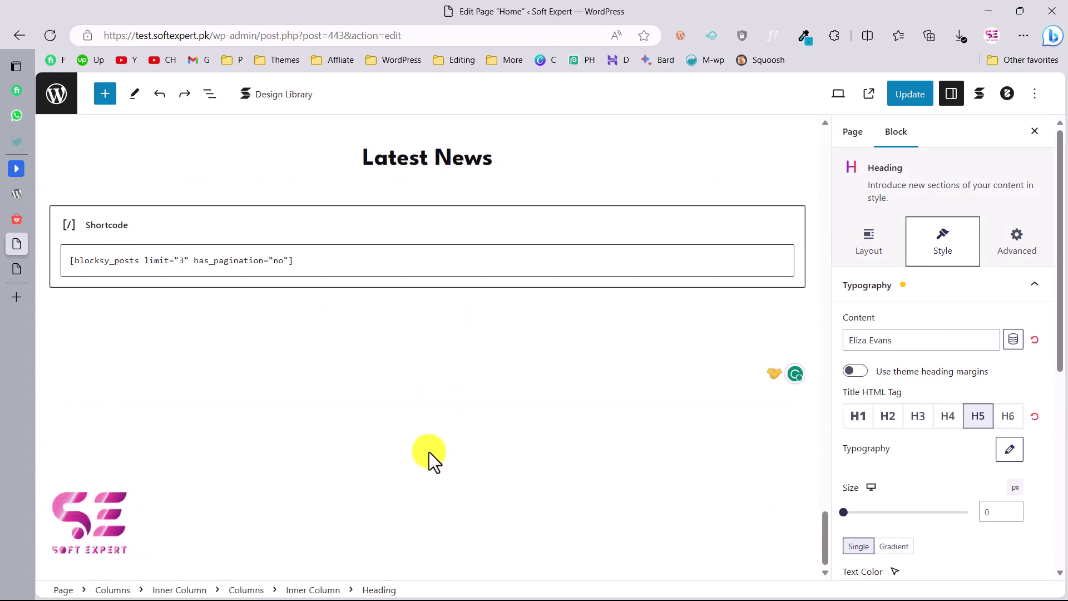
- Browse the Stackable blocks available in the block library and try placing a Spacer block below the Latest News shortcode
{"action": "left_click", "coordinate": [106, 98]}
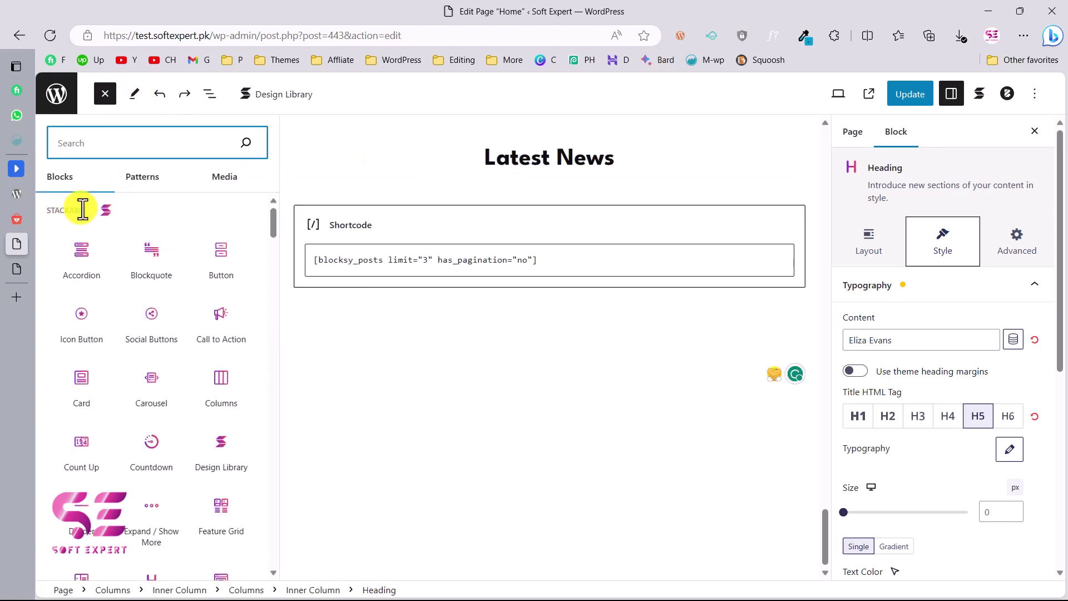
{"action": "mouse_move", "coordinate": [78, 257]}
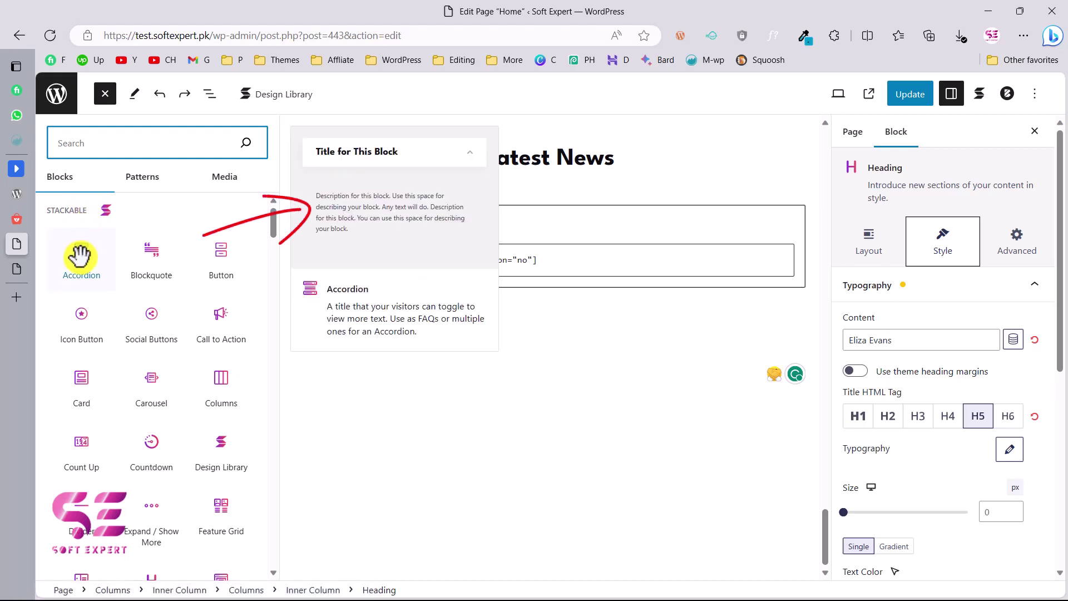
{"action": "mouse_move", "coordinate": [134, 257]}
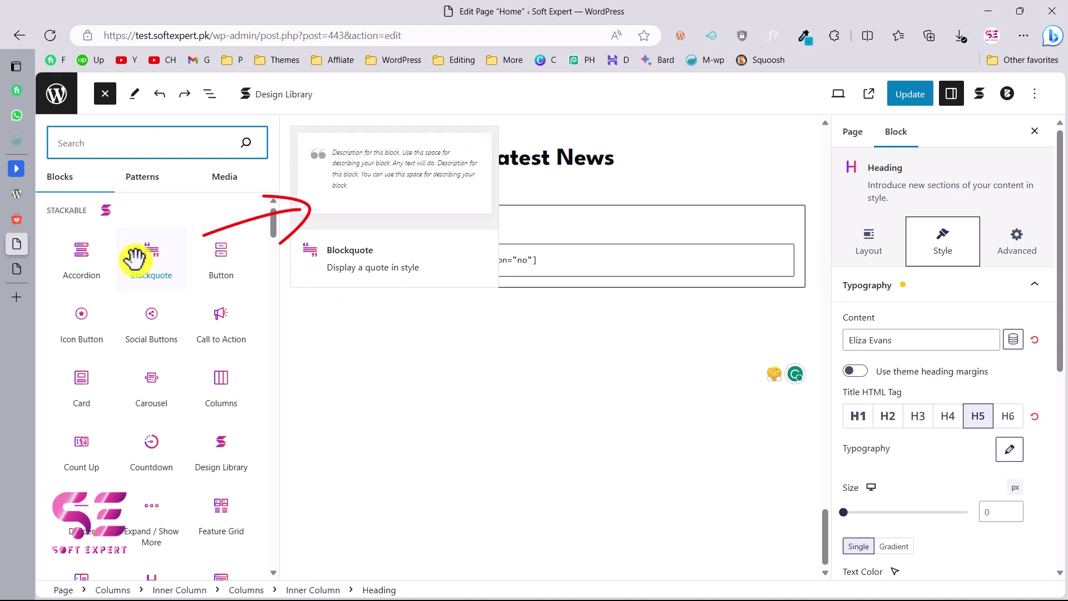
{"action": "mouse_move", "coordinate": [226, 254]}
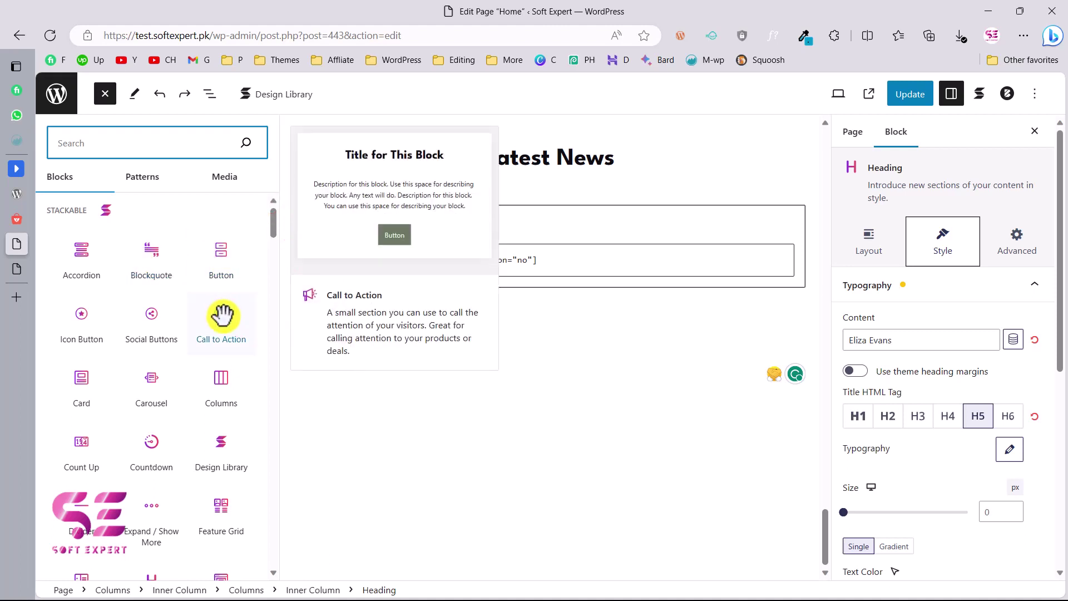
{"action": "mouse_move", "coordinate": [156, 340]}
{"action": "mouse_move", "coordinate": [89, 349]}
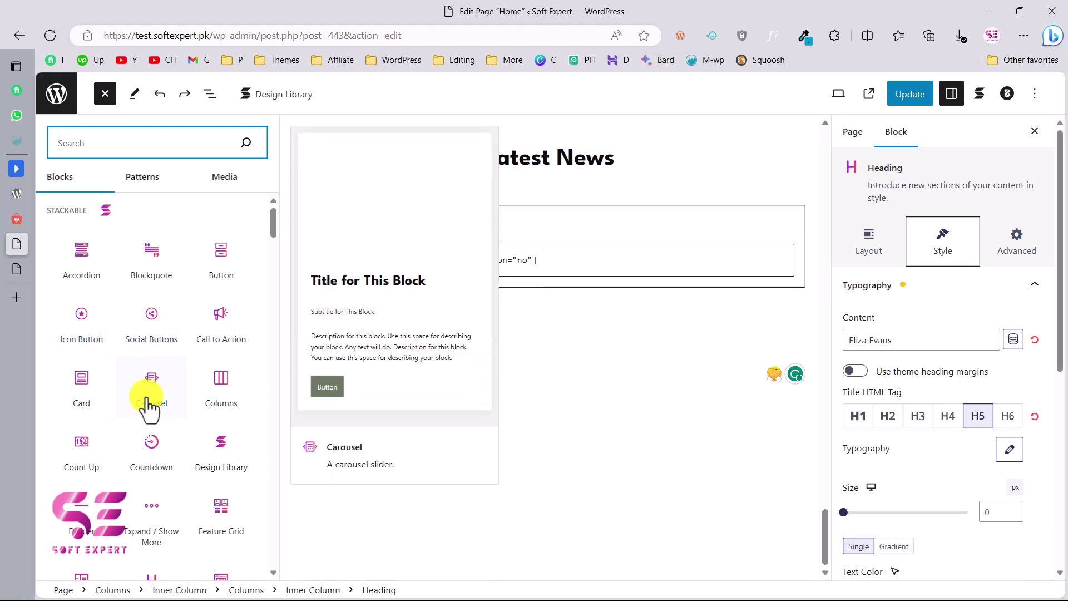
{"action": "scroll", "coordinate": [146, 396], "scroll_direction": "down", "scroll_amount": 3}
{"action": "scroll", "coordinate": [145, 396], "scroll_direction": "down", "scroll_amount": 5}
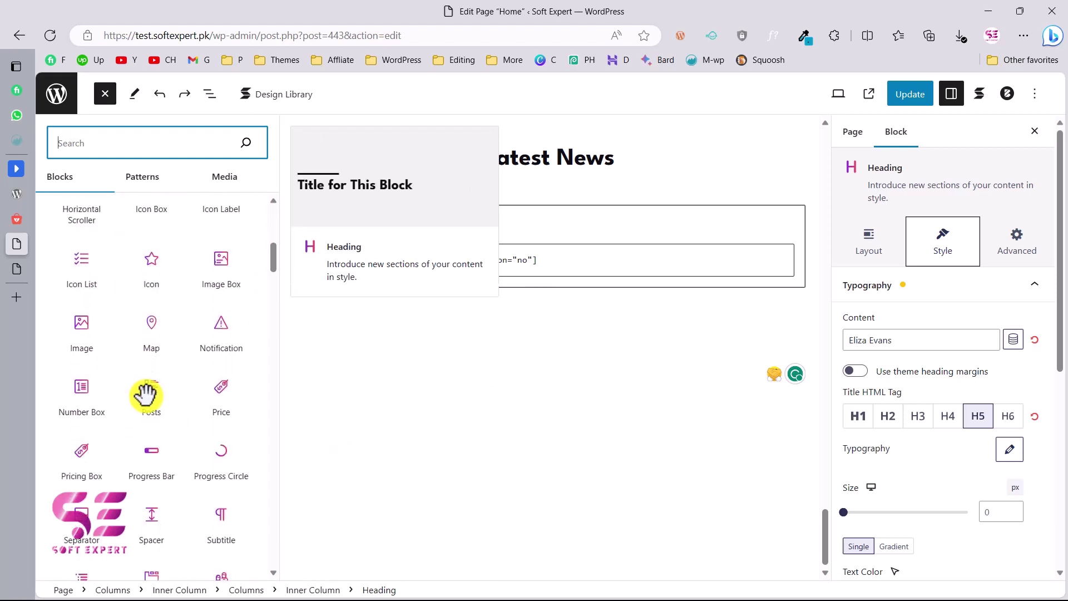
{"action": "mouse_move", "coordinate": [205, 295]}
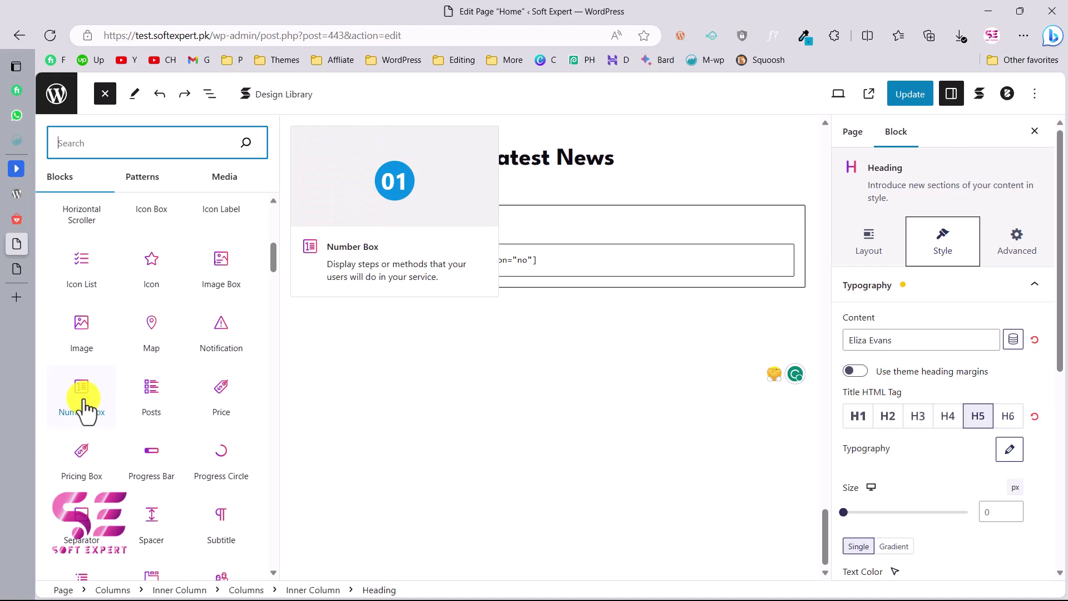
{"action": "scroll", "coordinate": [87, 411], "scroll_direction": "down", "scroll_amount": 8}
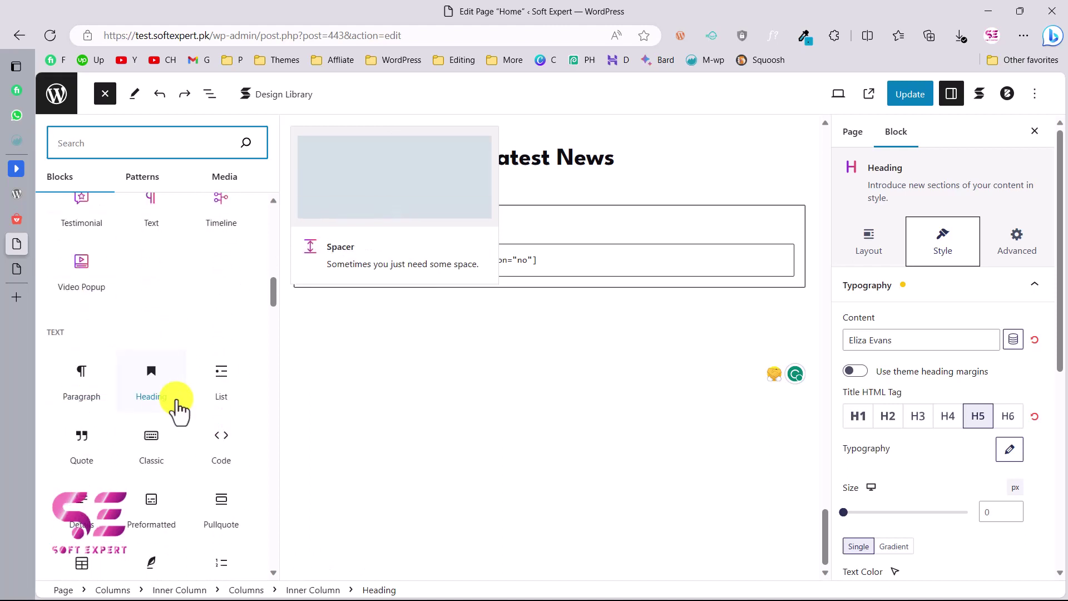
{"action": "scroll", "coordinate": [175, 409], "scroll_direction": "up", "scroll_amount": 5}
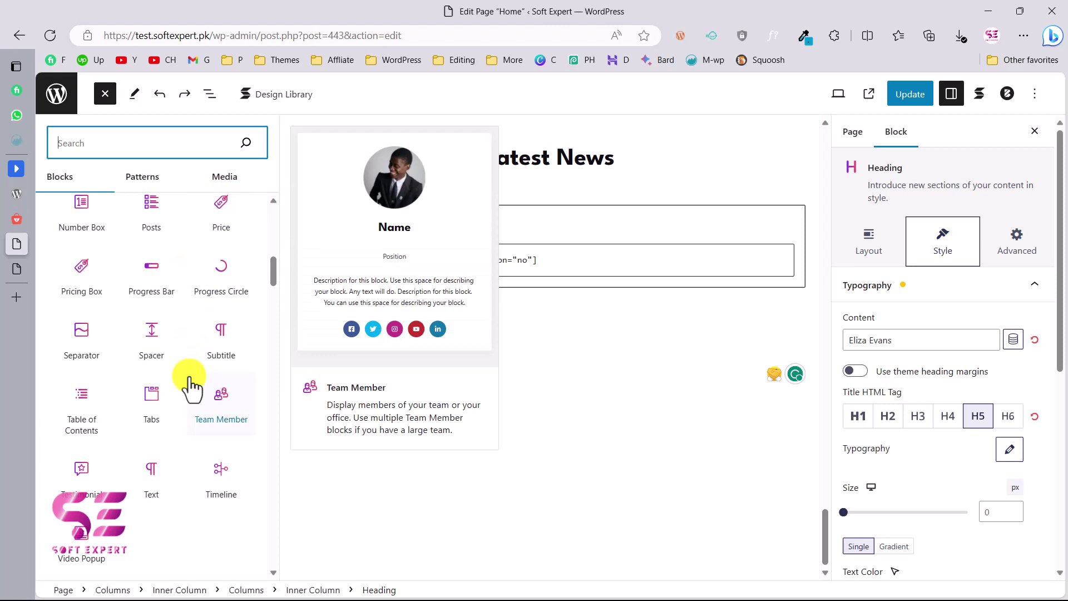
{"action": "left_click_drag", "start_coordinate": [152, 331], "coordinate": [575, 343]}
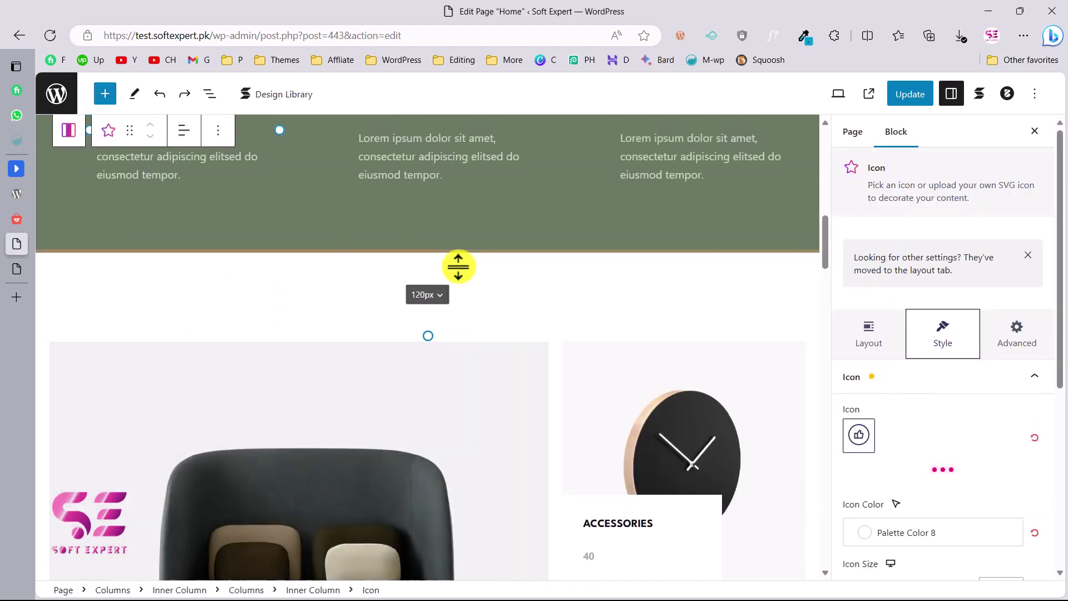
- Save the Home page changes and view the live page down to the Soft Expert, Fast Delivery and Best Warranty section
{"action": "scroll", "coordinate": [457, 267], "scroll_direction": "up", "scroll_amount": 4}
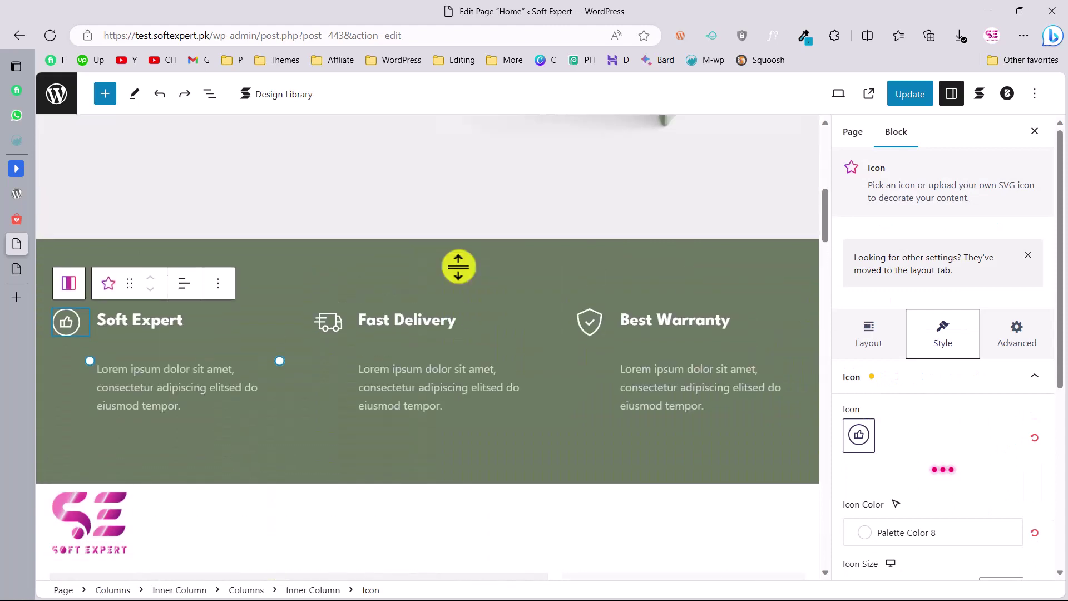
{"action": "left_click", "coordinate": [925, 96]}
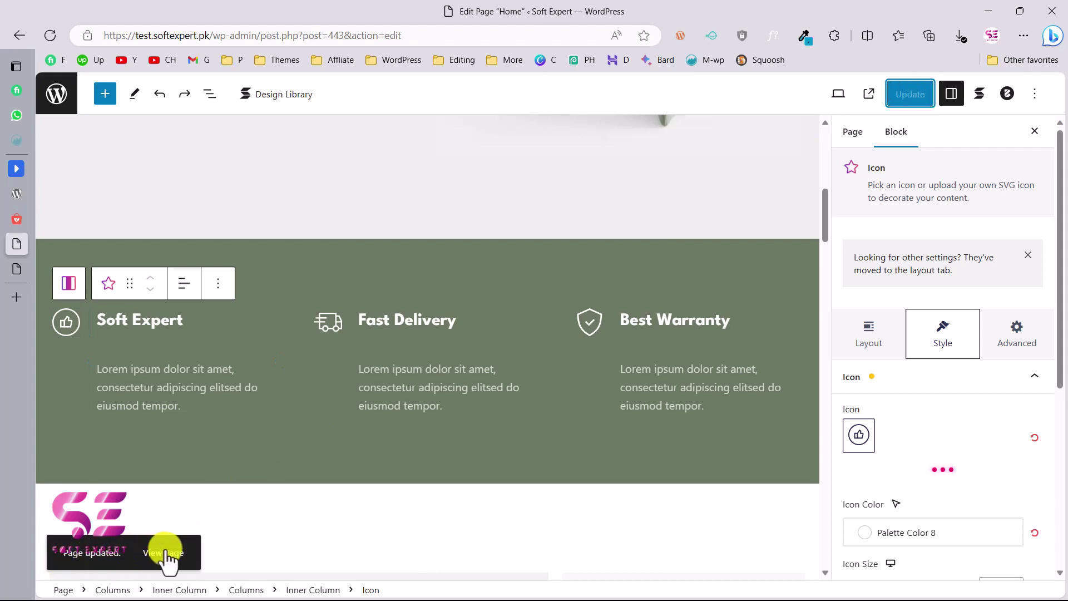
{"action": "left_click", "coordinate": [163, 552]}
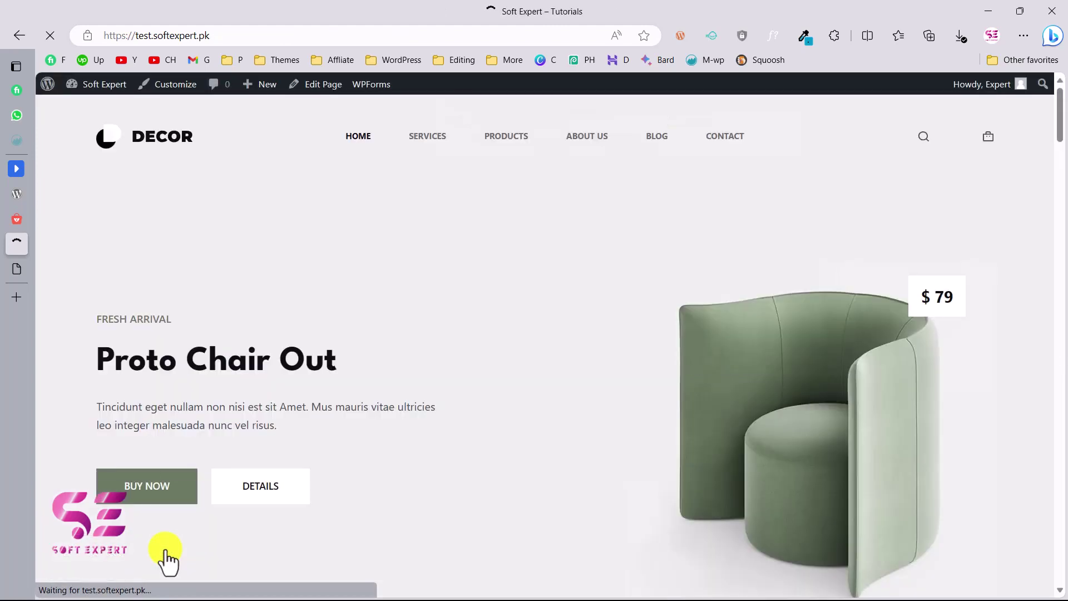
{"action": "scroll", "coordinate": [279, 432], "scroll_direction": "down", "scroll_amount": 9}
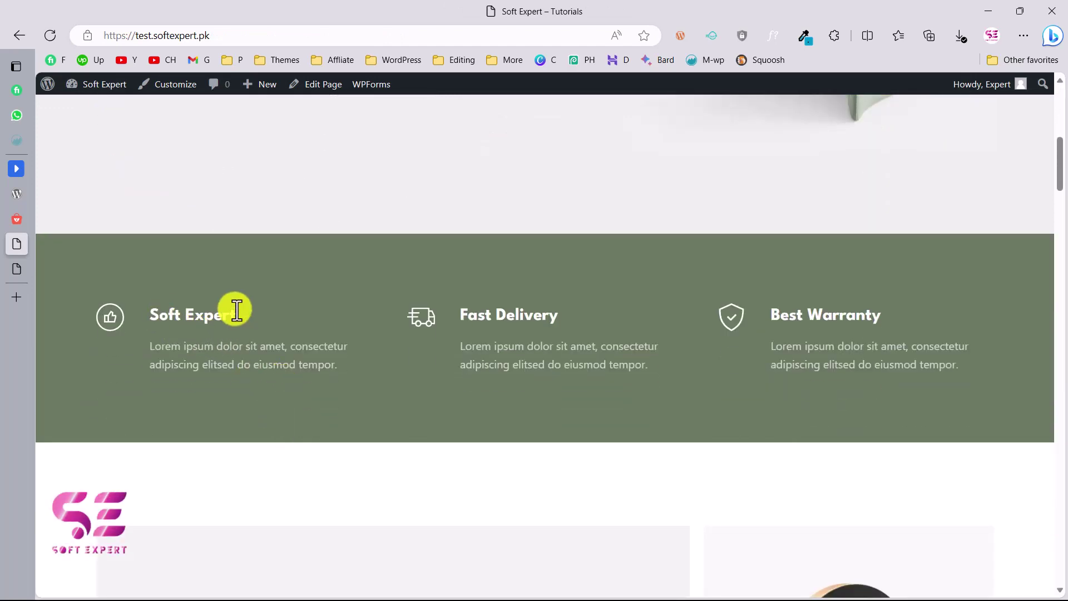
{"action": "scroll", "coordinate": [236, 310], "scroll_direction": "up", "scroll_amount": 9}
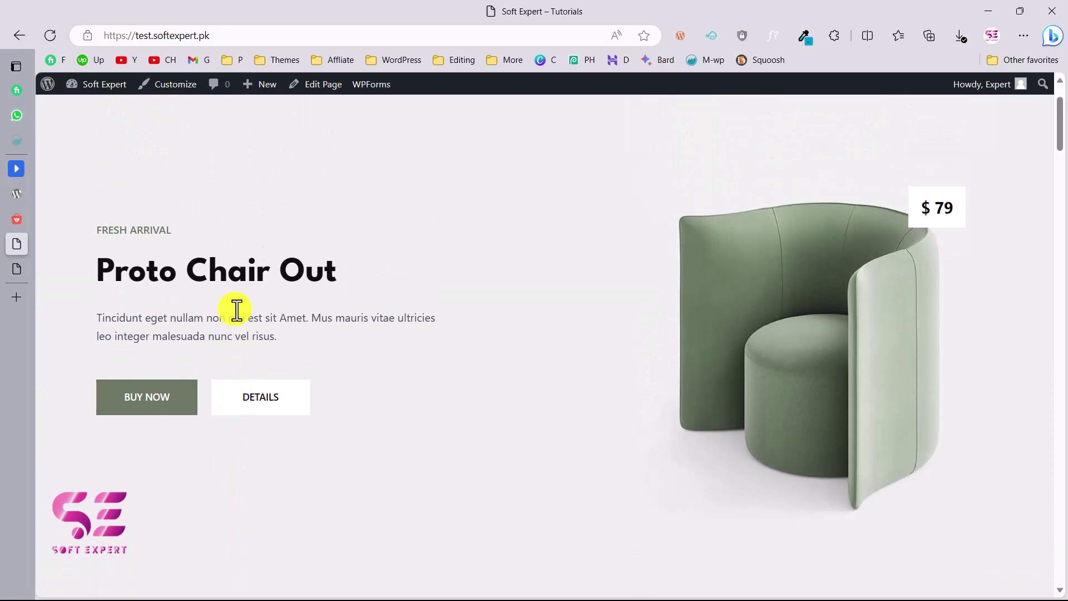
- Go to the WordPress dashboard and open the list of all WooCommerce products
{"action": "mouse_move", "coordinate": [103, 86]}
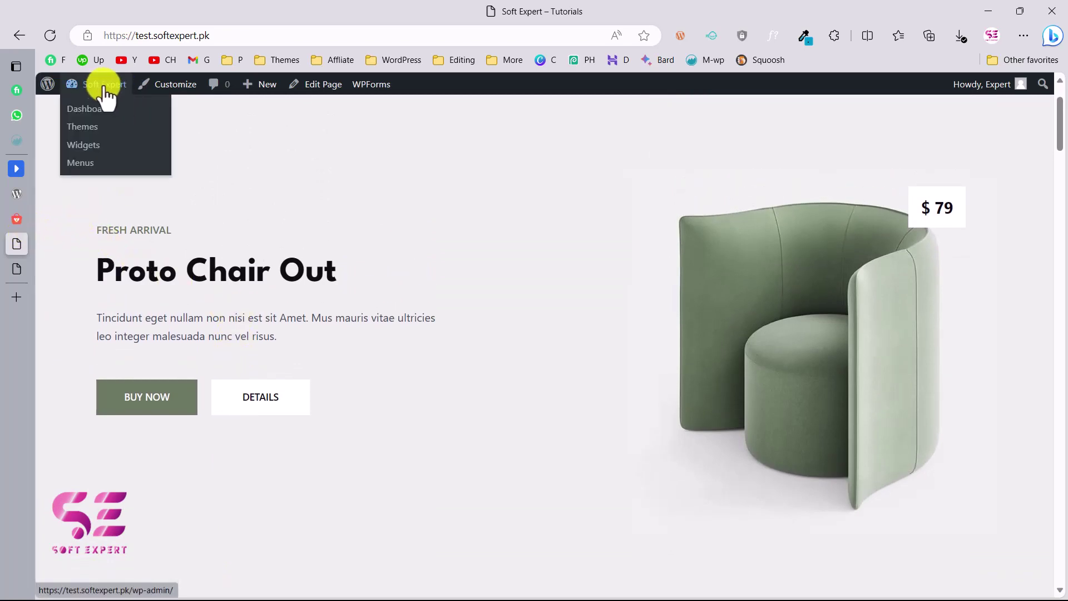
{"action": "left_click", "coordinate": [104, 111]}
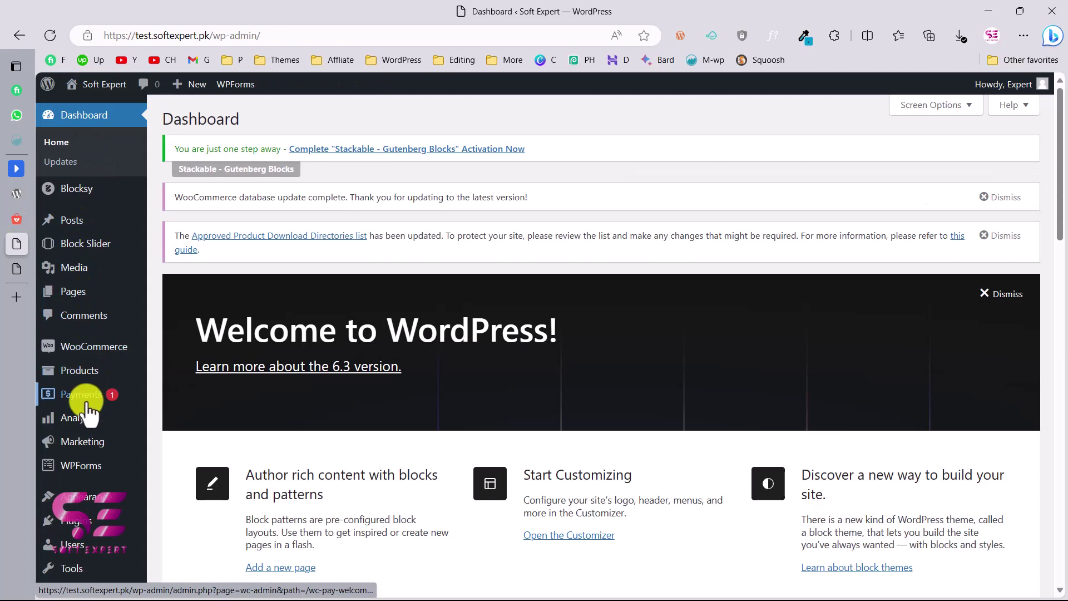
{"action": "left_click", "coordinate": [94, 378]}
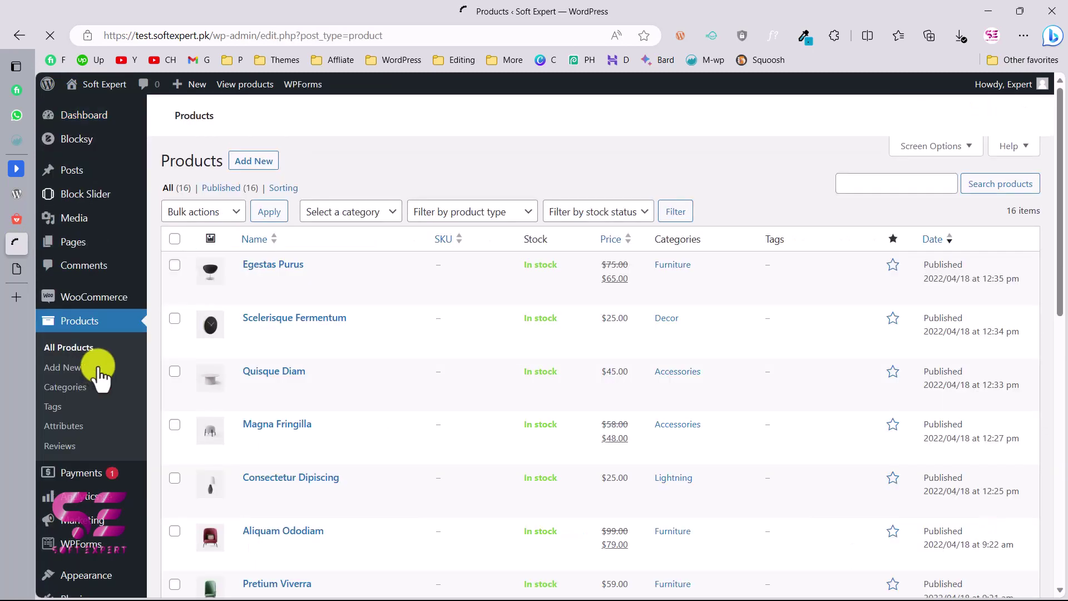
{"action": "scroll", "coordinate": [270, 434], "scroll_direction": "down", "scroll_amount": 5}
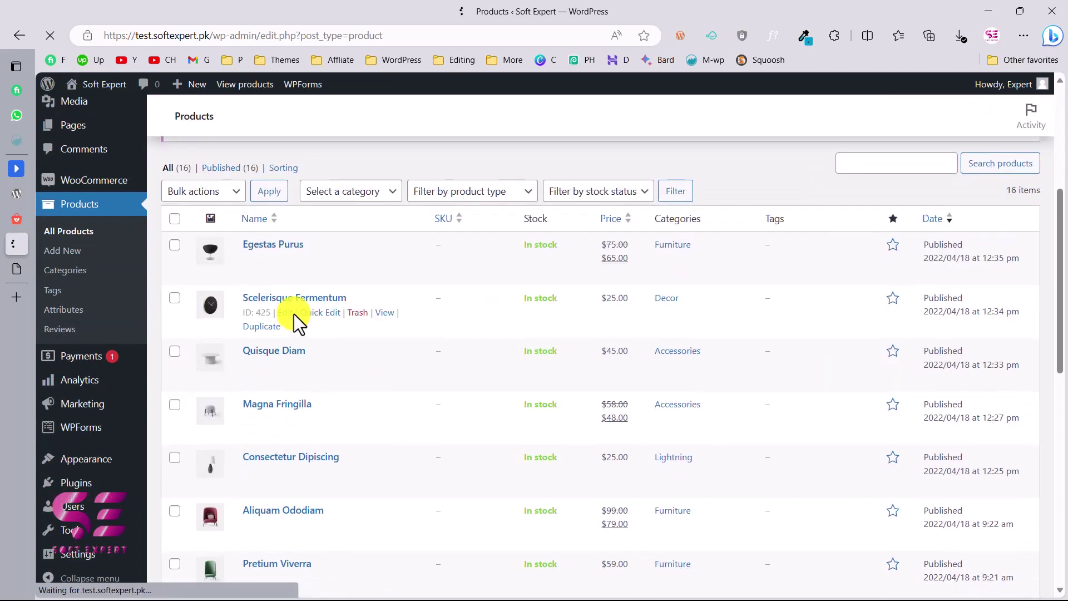
{"action": "scroll", "coordinate": [324, 311], "scroll_direction": "up", "scroll_amount": 2}
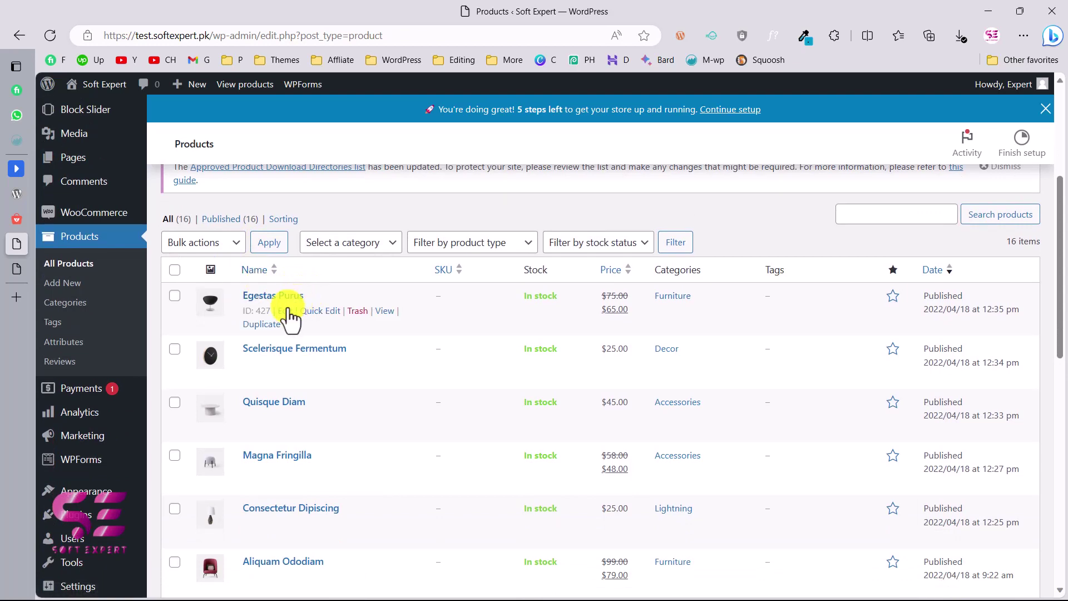
- Open the Egestas Purus product for editing and review its title, descriptions, prices, product image and categories
{"action": "left_click", "coordinate": [286, 311]}
{"action": "left_click_drag", "start_coordinate": [317, 269], "coordinate": [289, 369]}
{"action": "left_click", "coordinate": [169, 269]}
{"action": "scroll", "coordinate": [172, 272], "scroll_direction": "down", "scroll_amount": 3}
{"action": "scroll", "coordinate": [291, 371], "scroll_direction": "down", "scroll_amount": 5}
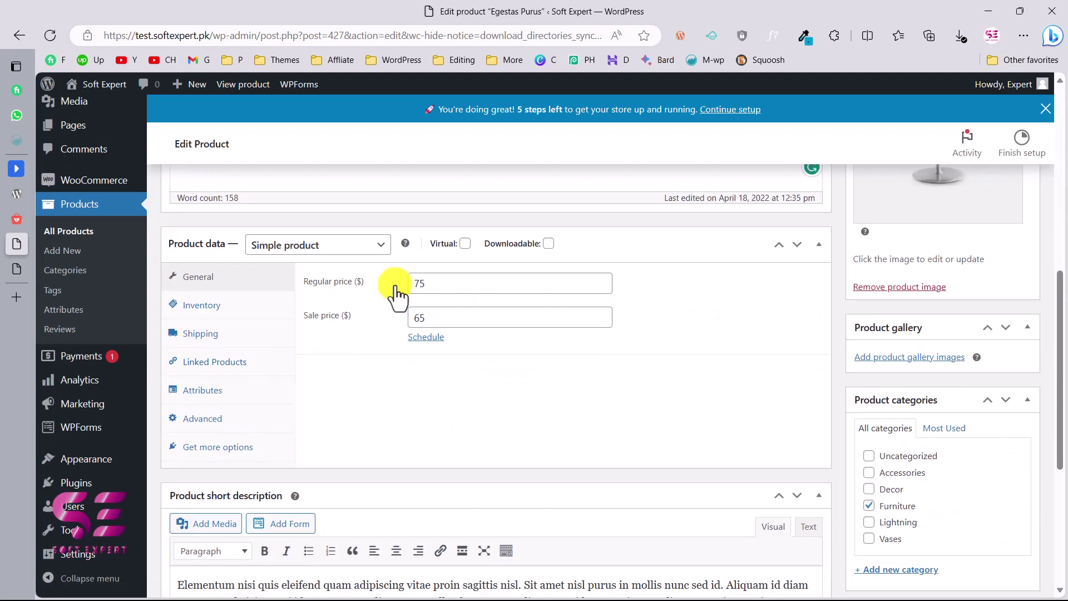
{"action": "scroll", "coordinate": [481, 316], "scroll_direction": "up", "scroll_amount": 2}
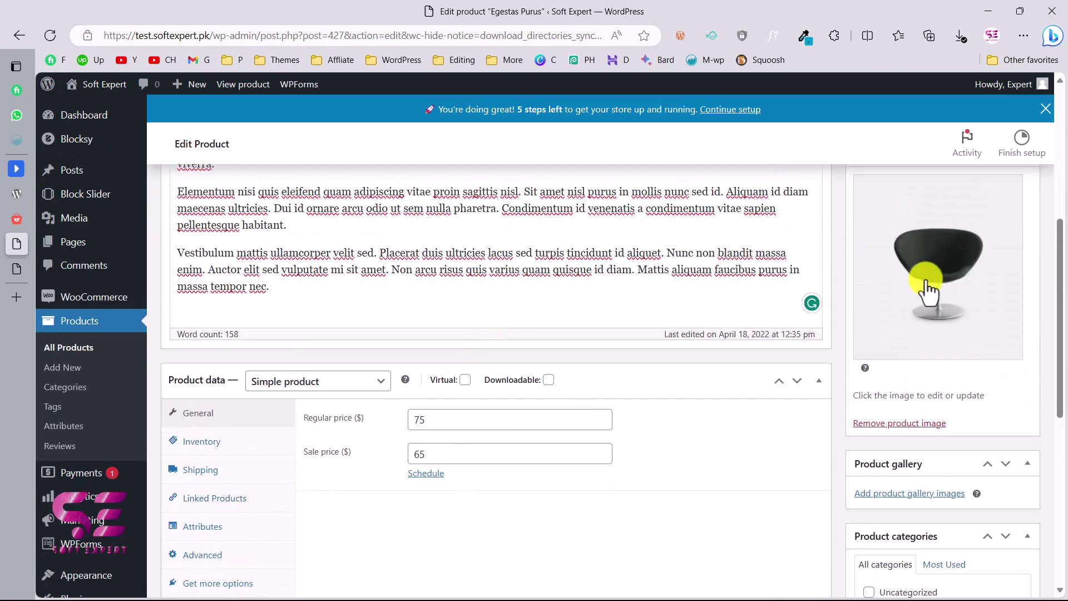
{"action": "scroll", "coordinate": [904, 305], "scroll_direction": "down", "scroll_amount": 4}
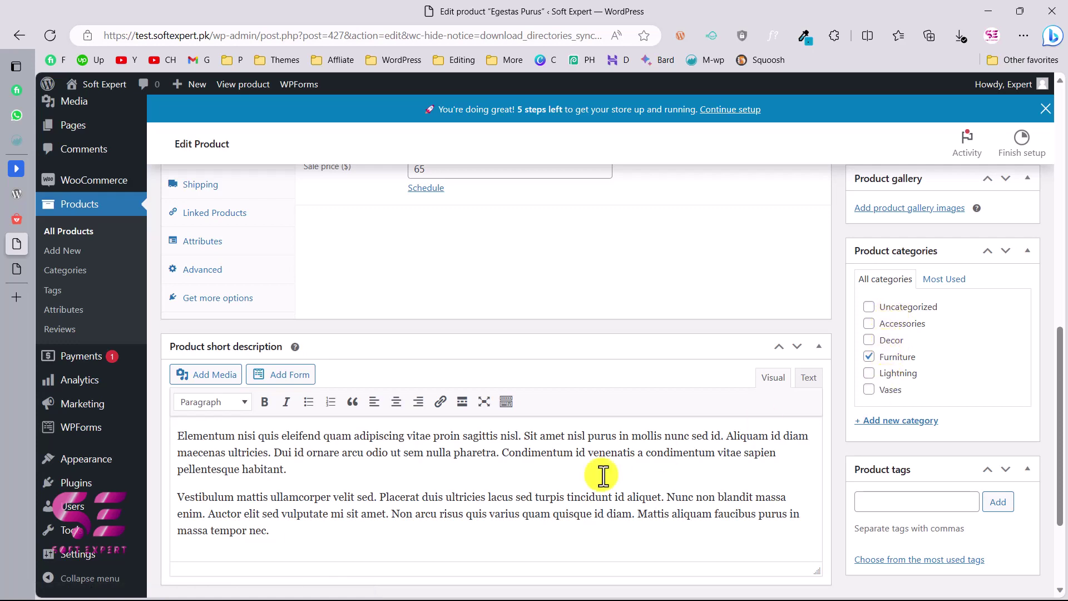
{"action": "scroll", "coordinate": [842, 445], "scroll_direction": "up", "scroll_amount": 9}
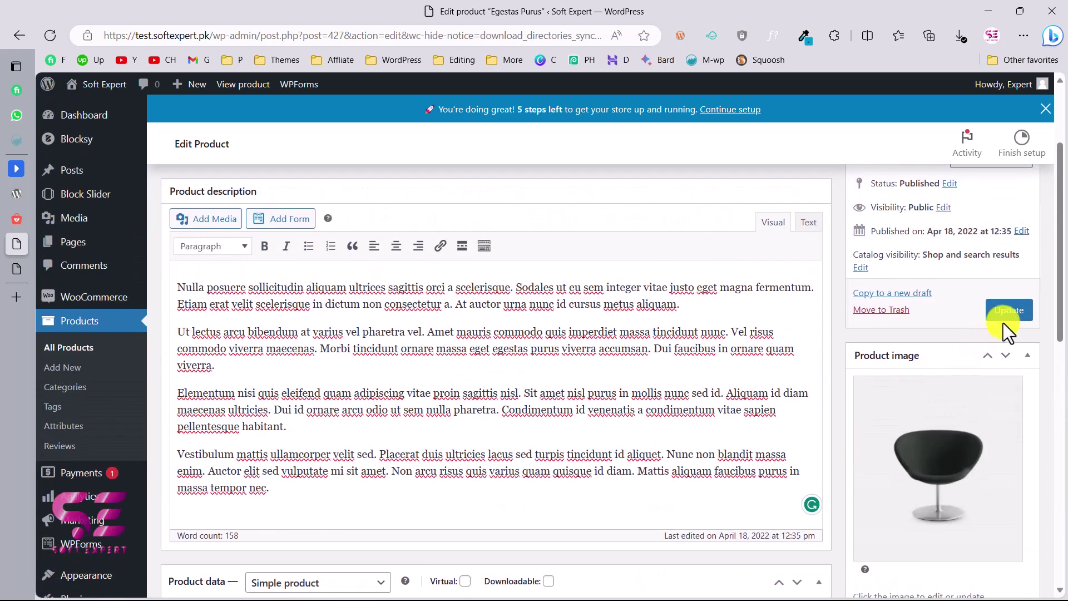
- Update the Egestas Purus product and open its live product page in a new browser tab
{"action": "left_click", "coordinate": [1013, 317]}
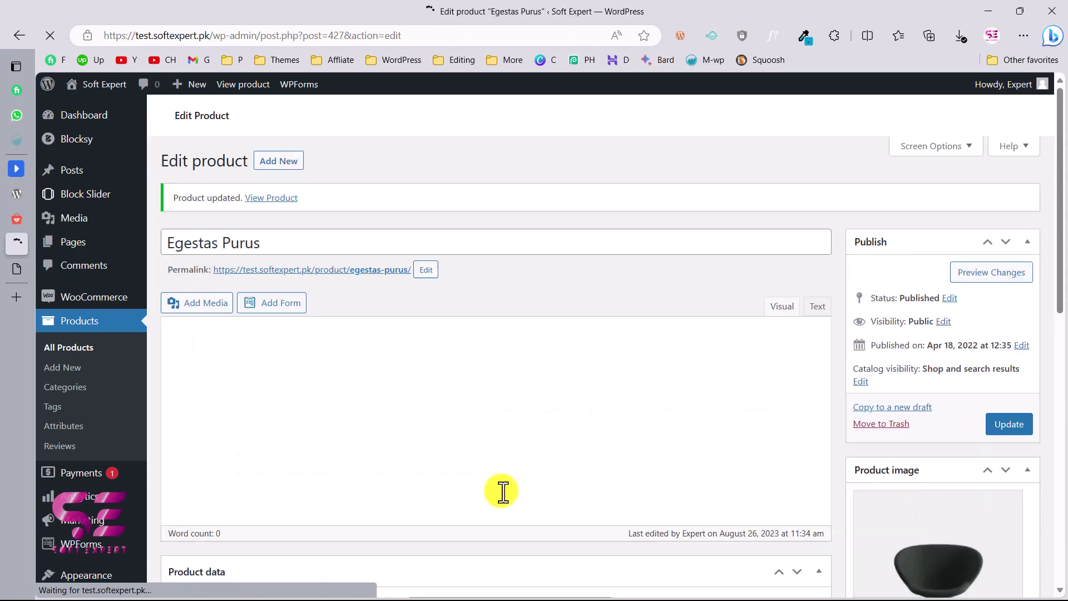
{"action": "right_click", "coordinate": [271, 240]}
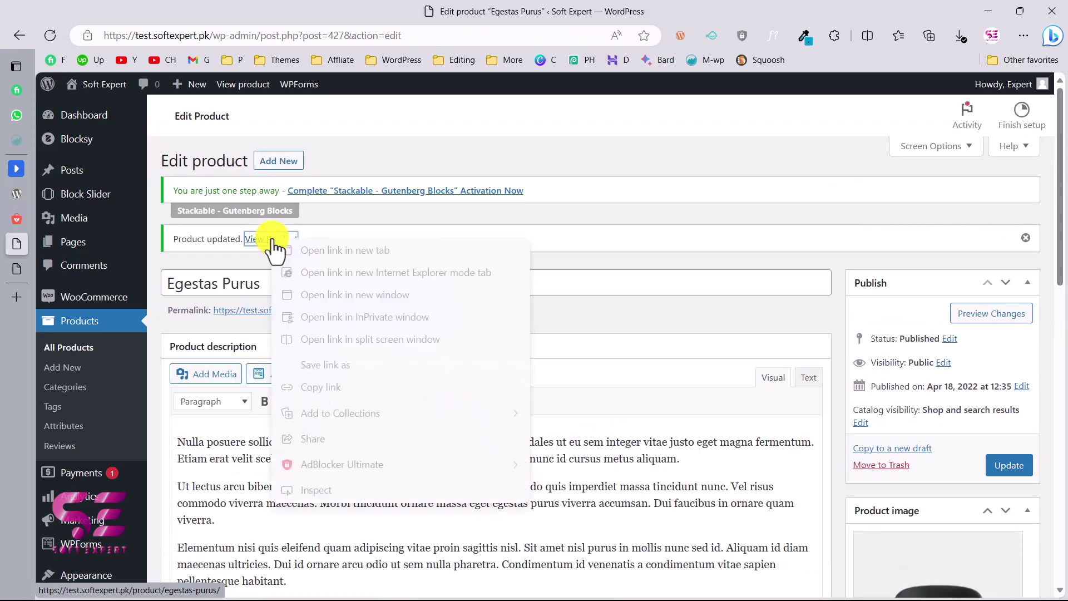
{"action": "left_click", "coordinate": [316, 248]}
{"action": "key", "text": "ctrl+Tab"}
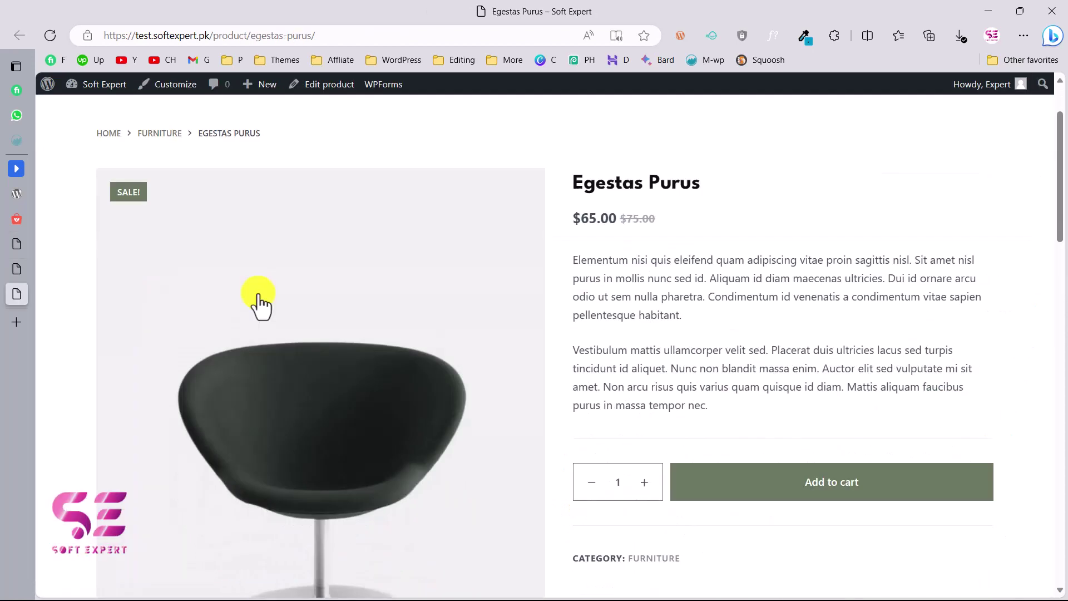
- Review the product's price, short description and description on its live page, raising the quantity to 3
{"action": "scroll", "coordinate": [258, 304], "scroll_direction": "down", "scroll_amount": 1}
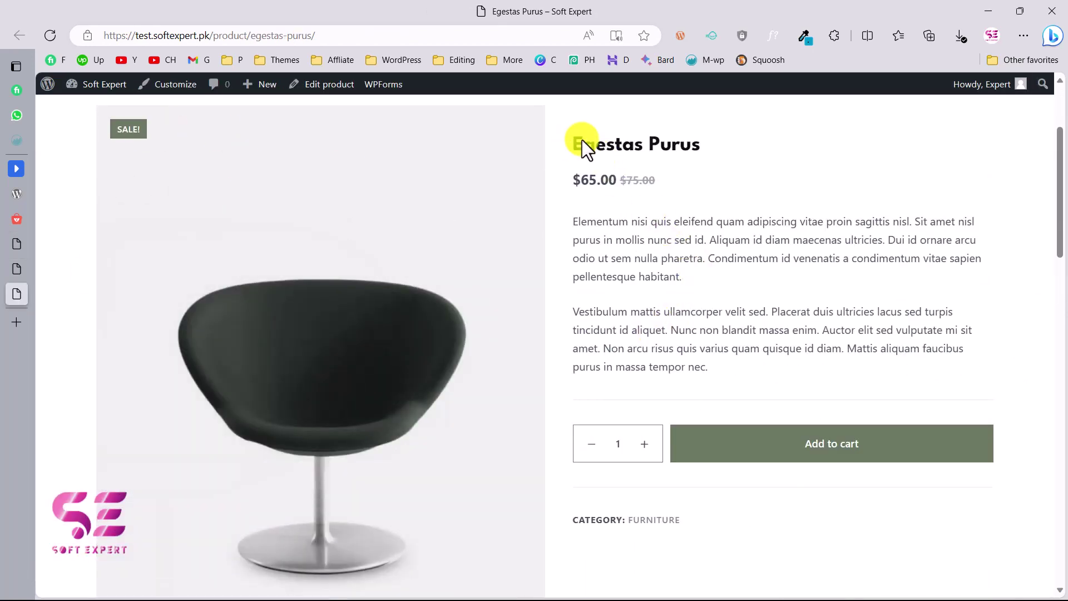
{"action": "left_click_drag", "start_coordinate": [615, 179], "coordinate": [583, 181]}
{"action": "left_click_drag", "start_coordinate": [577, 217], "coordinate": [686, 322]}
{"action": "left_click", "coordinate": [687, 328]}
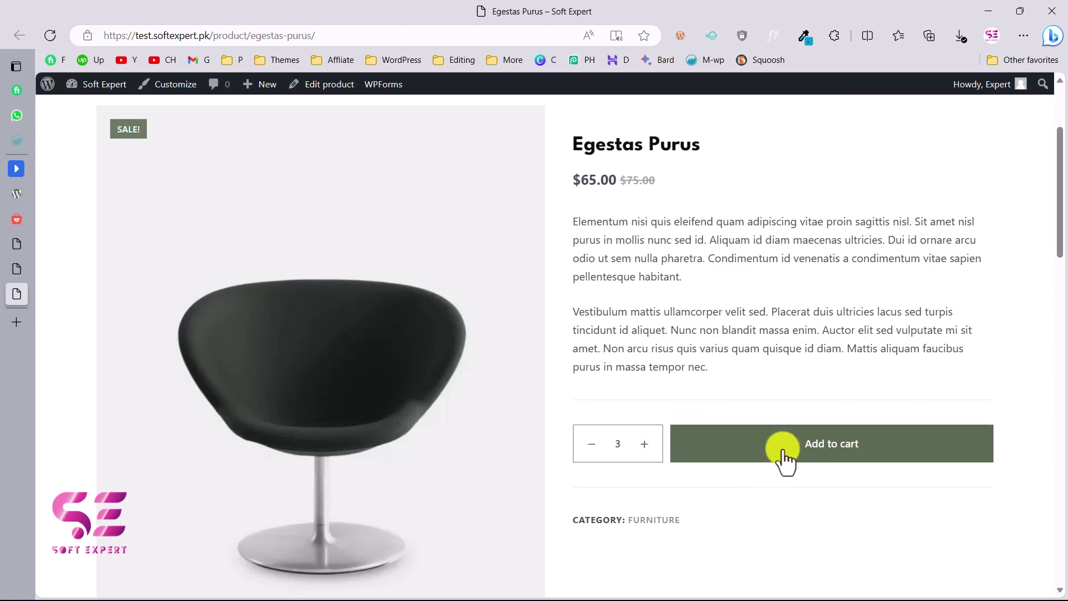
{"action": "scroll", "coordinate": [781, 396], "scroll_direction": "down", "scroll_amount": 7}
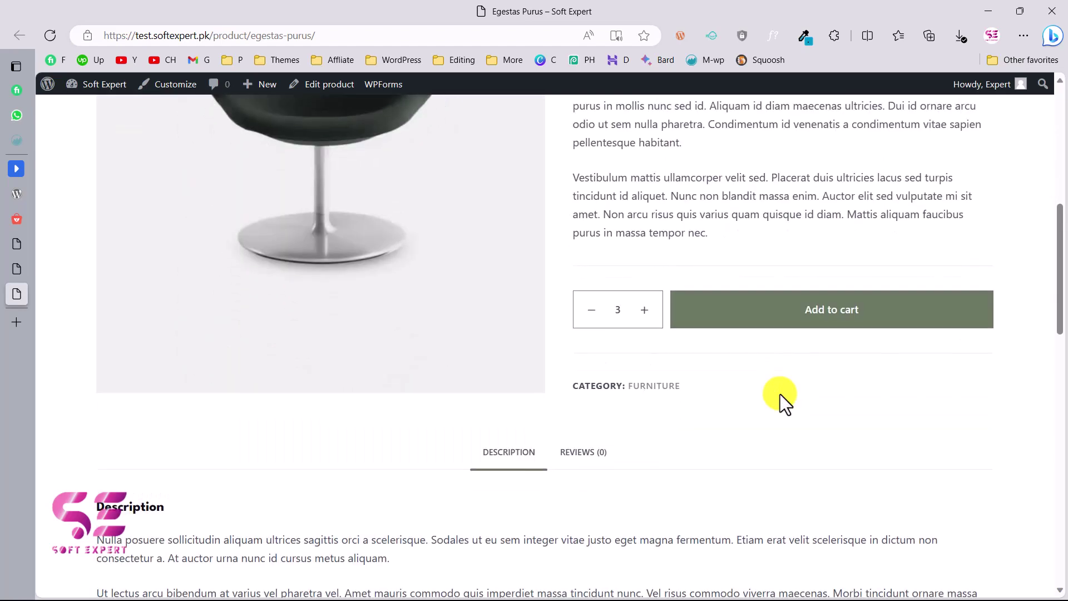
{"action": "scroll", "coordinate": [740, 284], "scroll_direction": "up", "scroll_amount": 7}
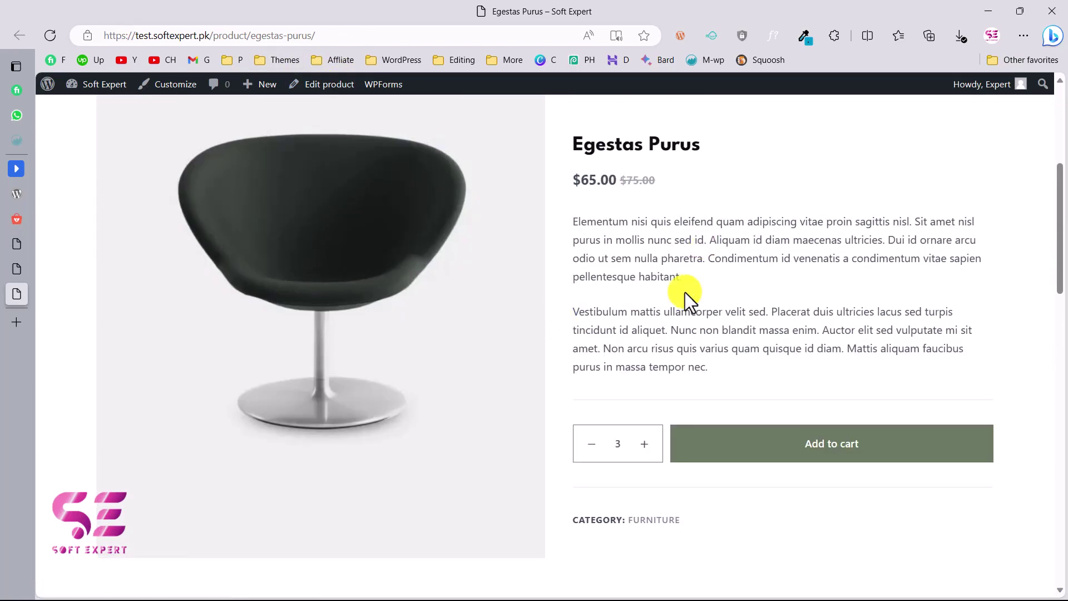
{"action": "scroll", "coordinate": [628, 323], "scroll_direction": "up", "scroll_amount": 3}
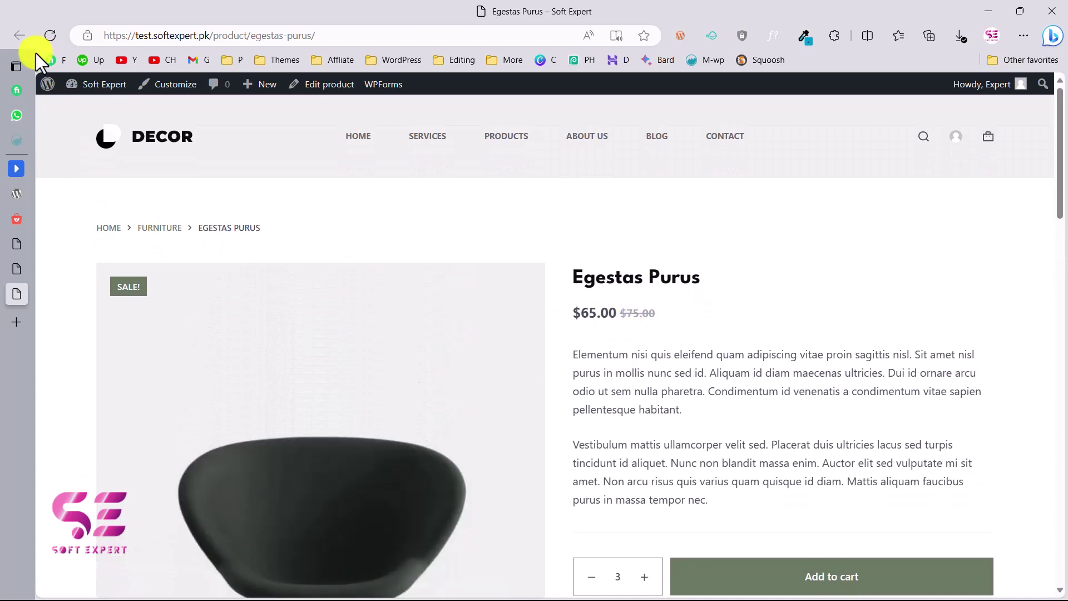
- Open the form for adding a new product and review its description, product data, image, category and short description fields
{"action": "left_click", "coordinate": [17, 245]}
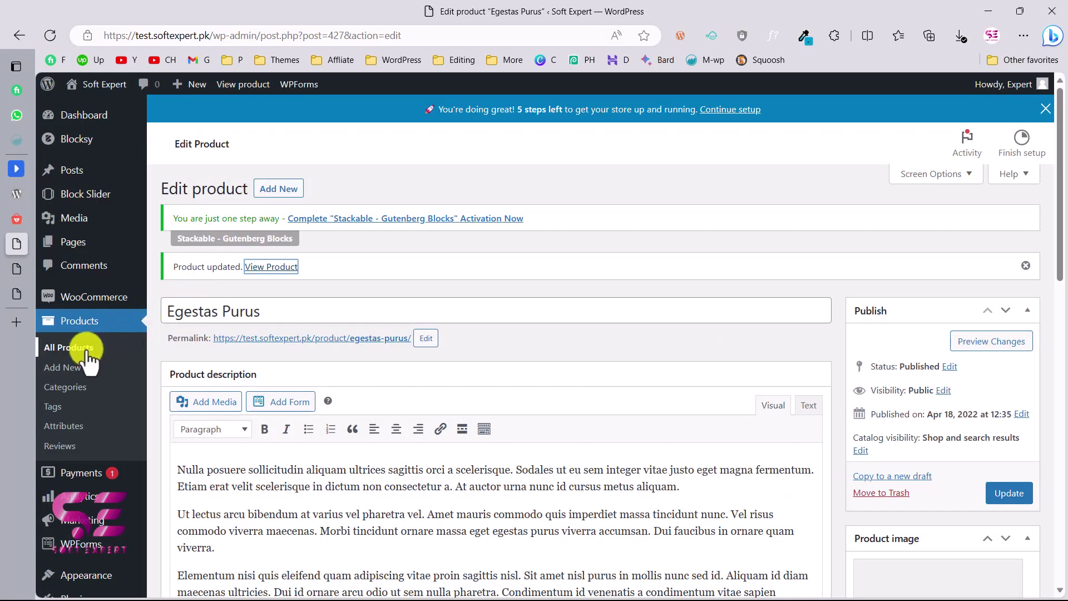
{"action": "left_click", "coordinate": [72, 368]}
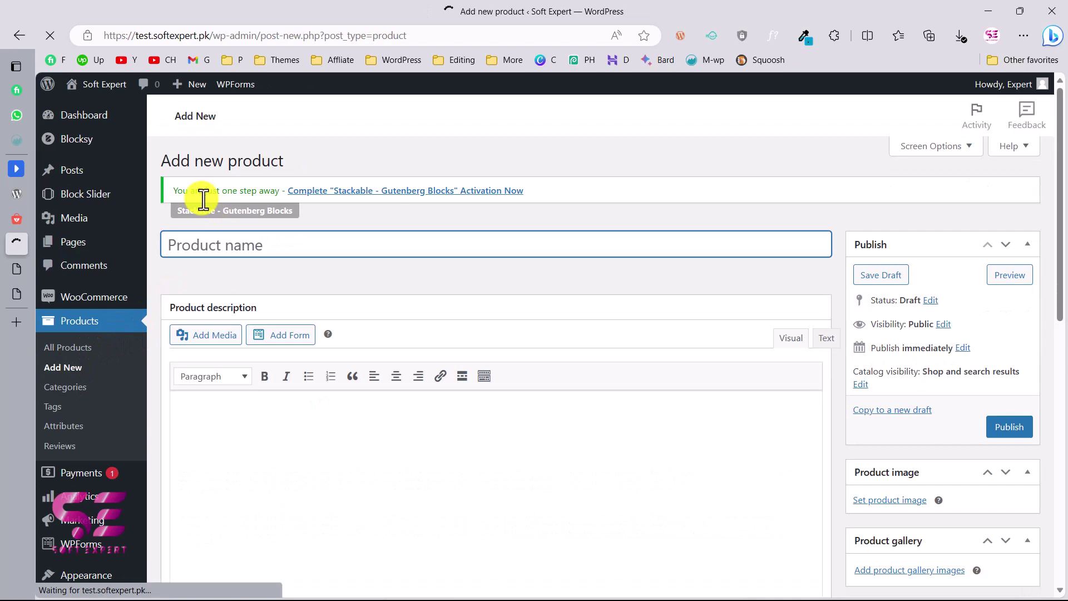
{"action": "scroll", "coordinate": [276, 367], "scroll_direction": "down", "scroll_amount": 5}
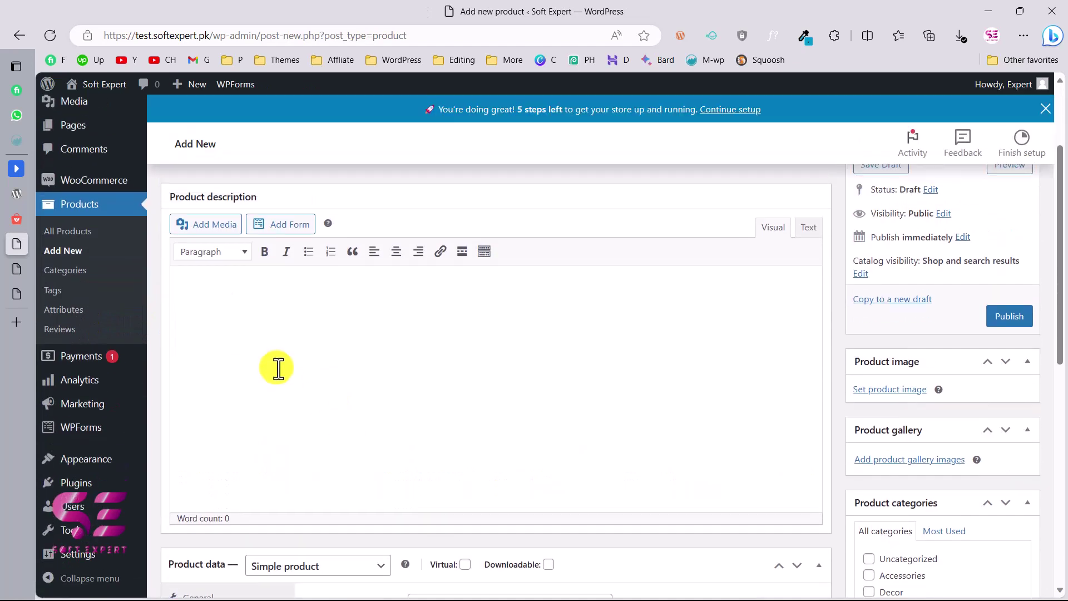
{"action": "scroll", "coordinate": [836, 205], "scroll_direction": "down", "scroll_amount": 2}
{"action": "scroll", "coordinate": [861, 296], "scroll_direction": "up", "scroll_amount": 1}
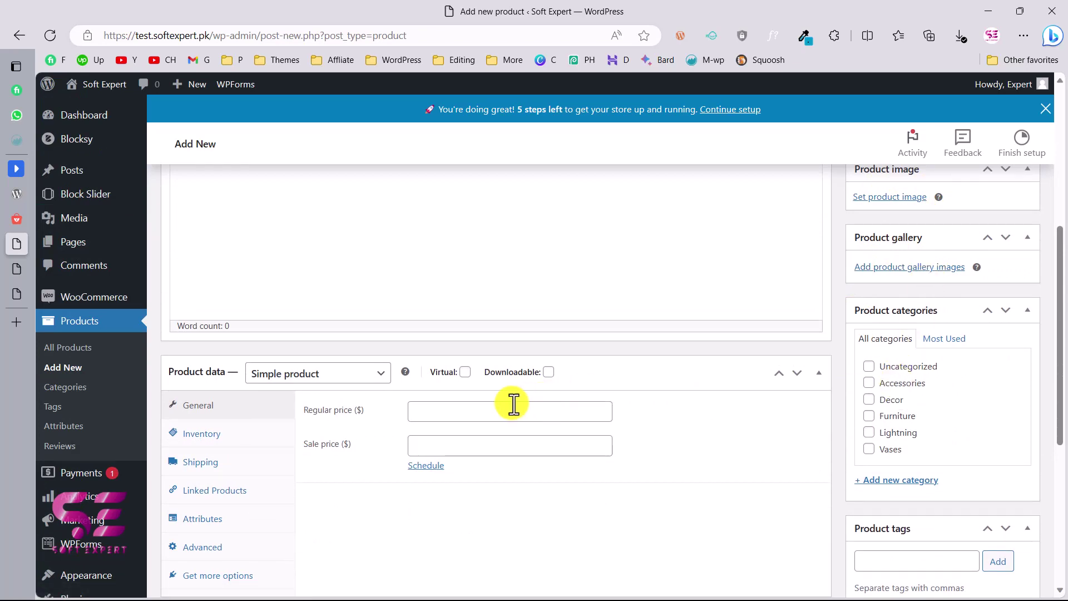
{"action": "scroll", "coordinate": [664, 394], "scroll_direction": "down", "scroll_amount": 1}
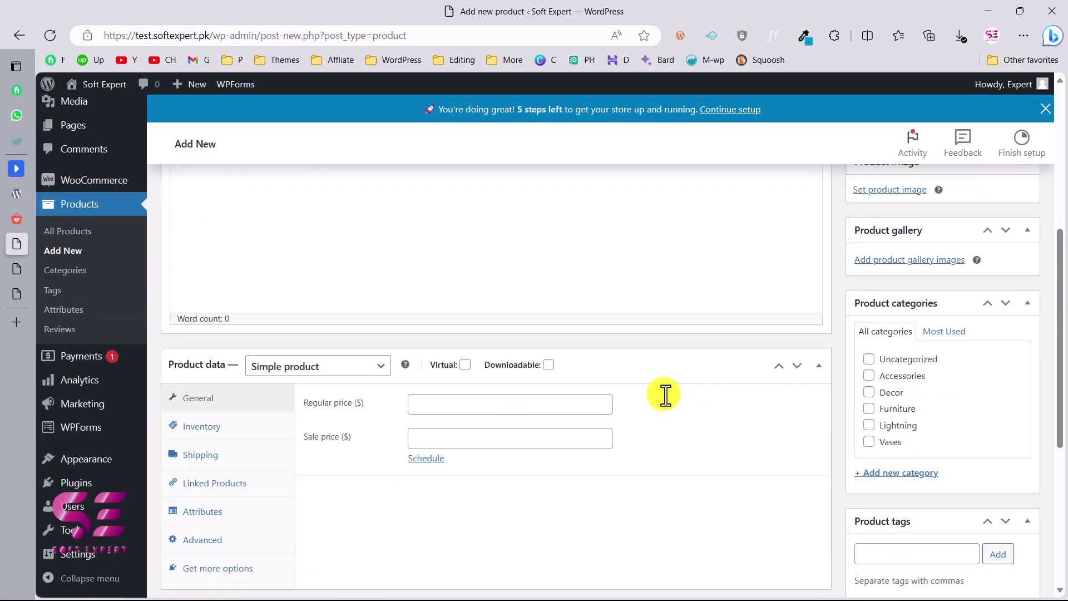
{"action": "scroll", "coordinate": [666, 394], "scroll_direction": "down", "scroll_amount": 2}
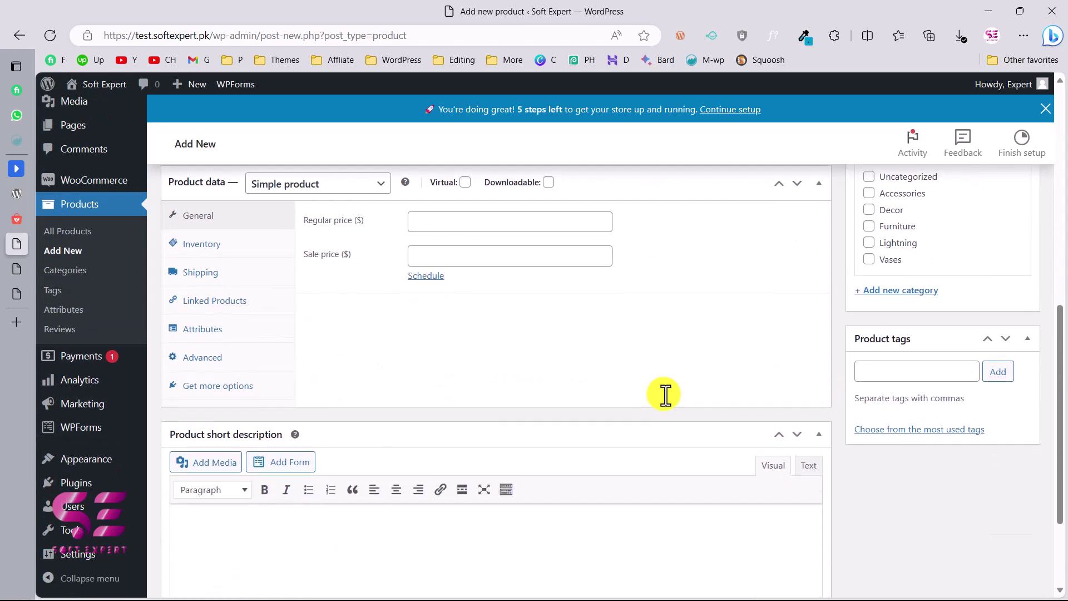
{"action": "scroll", "coordinate": [665, 394], "scroll_direction": "up", "scroll_amount": 3}
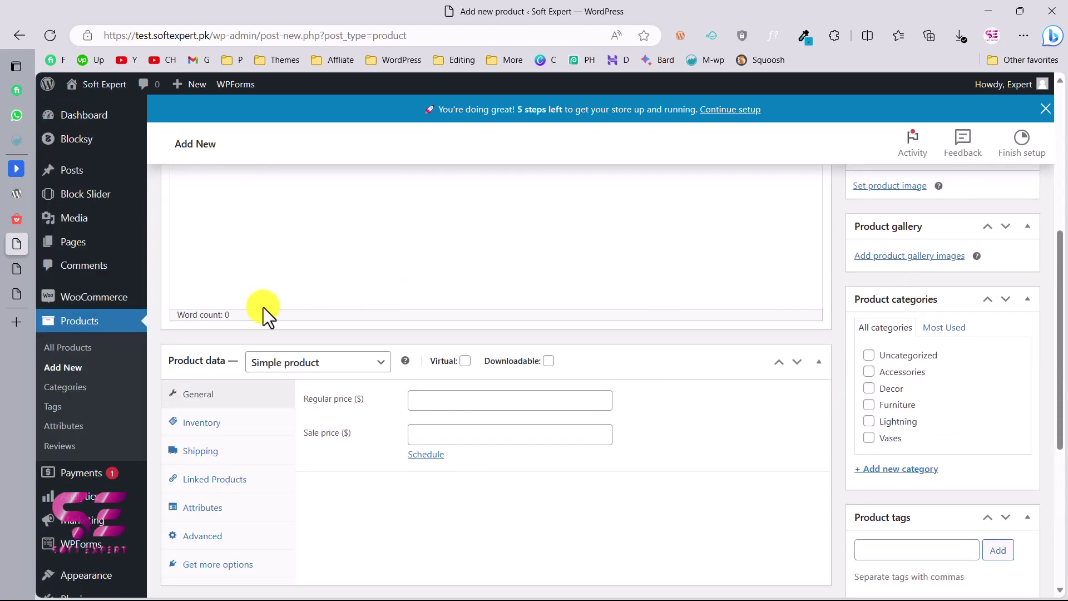
- Open the WooCommerce orders list, check the Egestas Purus live product page in its browser tab, and return to the orders
{"action": "mouse_move", "coordinate": [123, 301]}
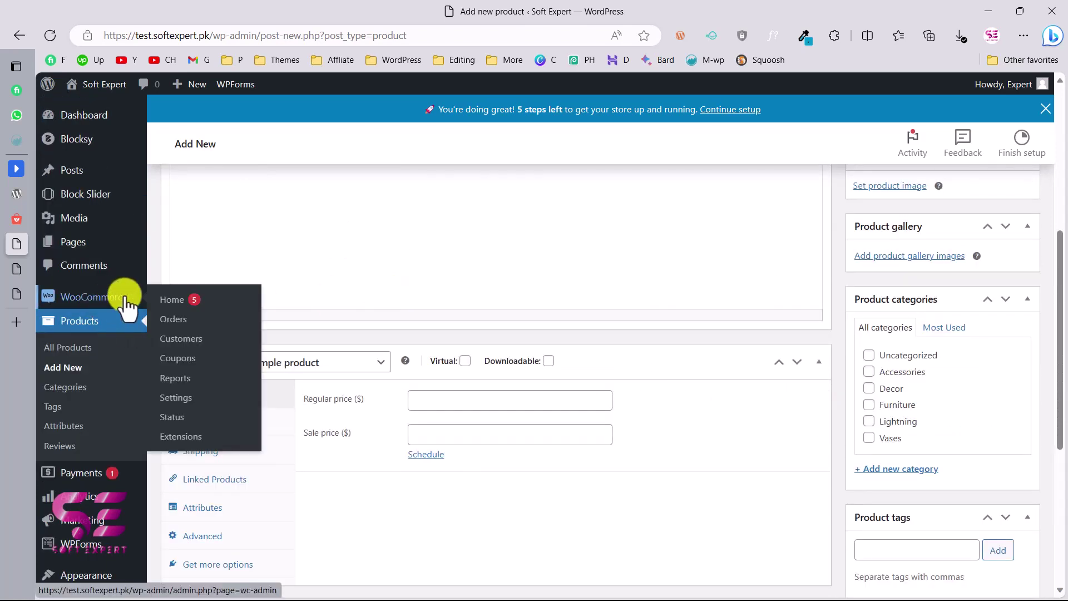
{"action": "left_click", "coordinate": [172, 319]}
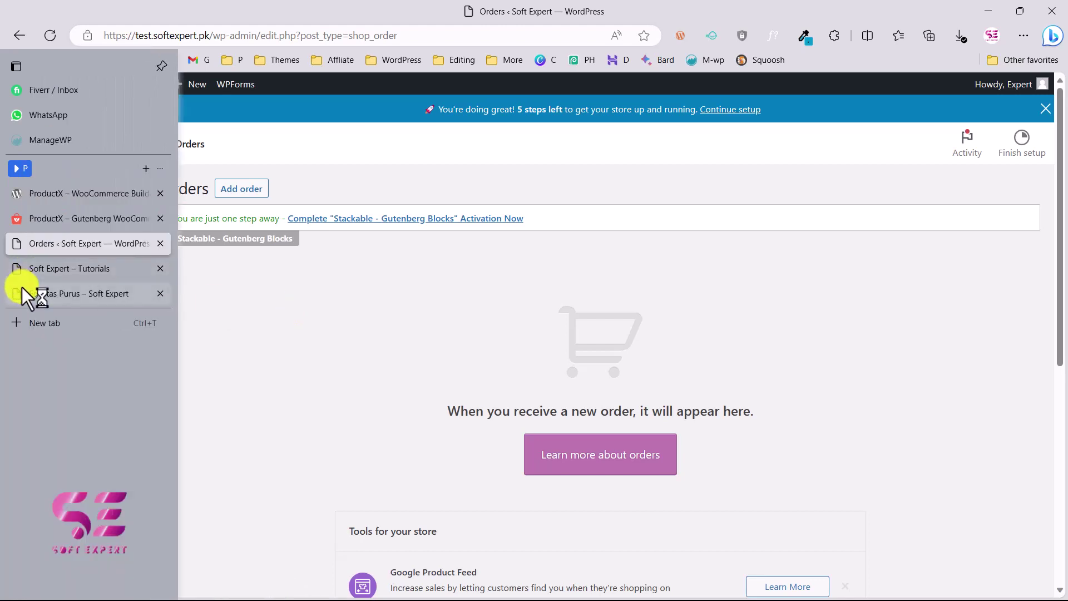
{"action": "left_click", "coordinate": [40, 295]}
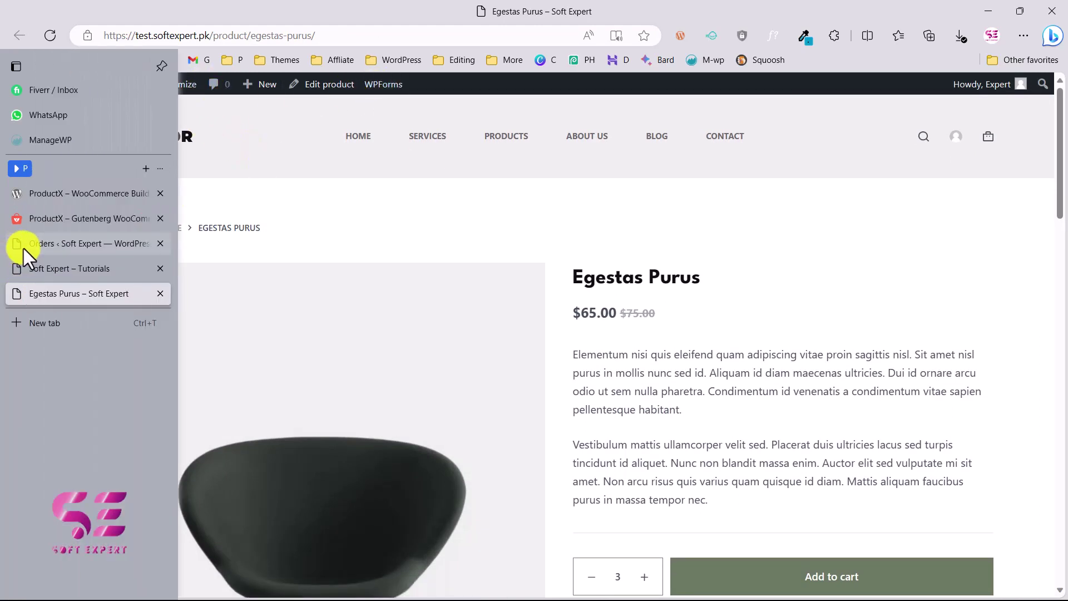
{"action": "left_click", "coordinate": [23, 248]}
- Open the theme Customizer and bring up the settings of the header's Logo element
{"action": "scroll", "coordinate": [127, 422], "scroll_direction": "down", "scroll_amount": 3}
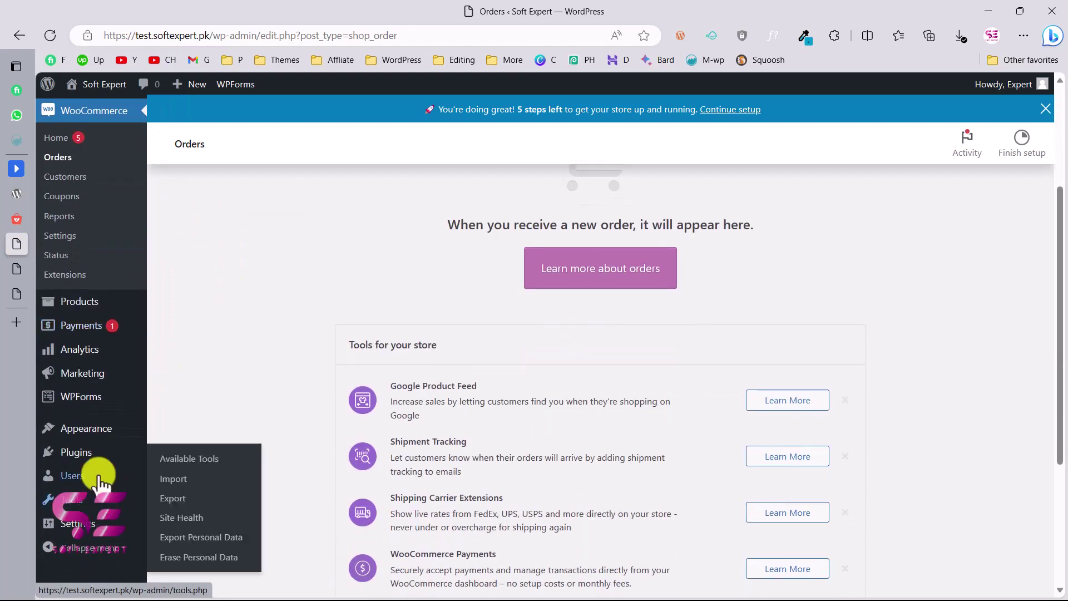
{"action": "left_click", "coordinate": [187, 460]}
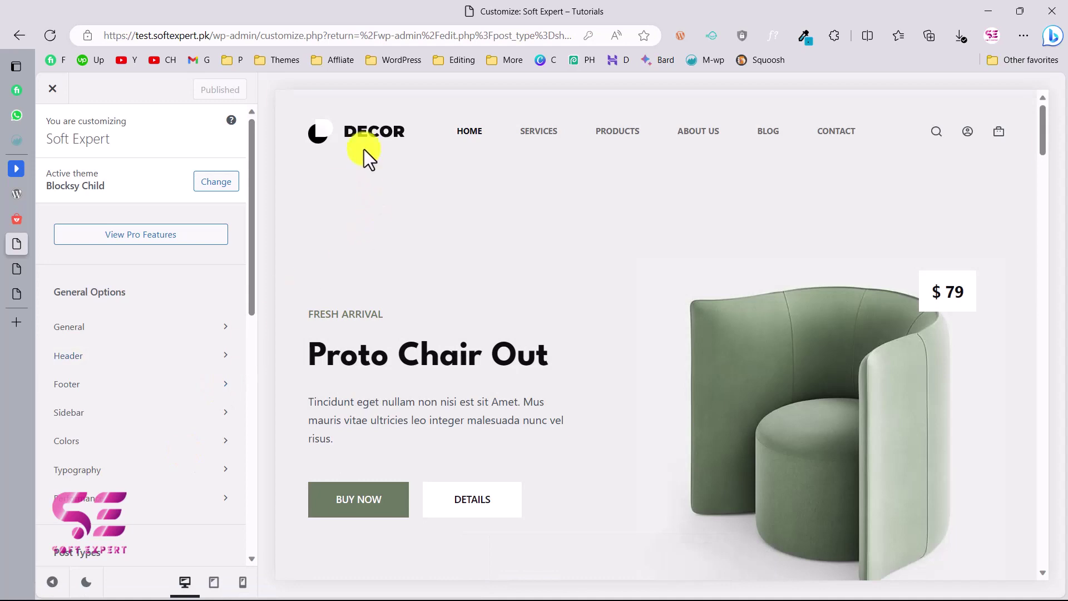
{"action": "left_click", "coordinate": [422, 134]}
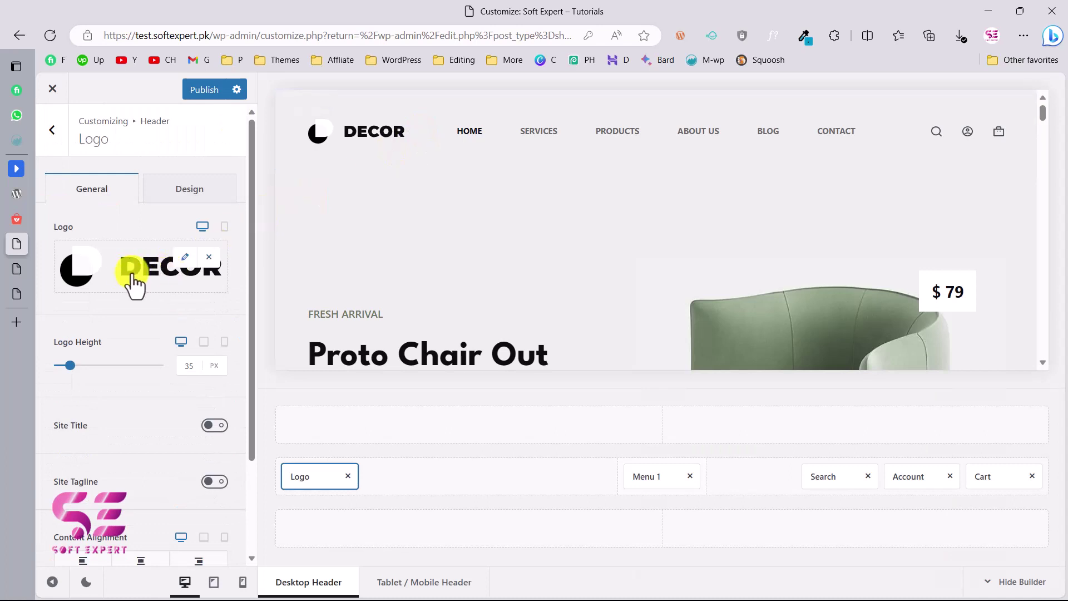
- Upload SoftExpert Logo dark.png from the Fiverr folder on the computer and select it as the header logo
{"action": "left_click", "coordinate": [106, 281]}
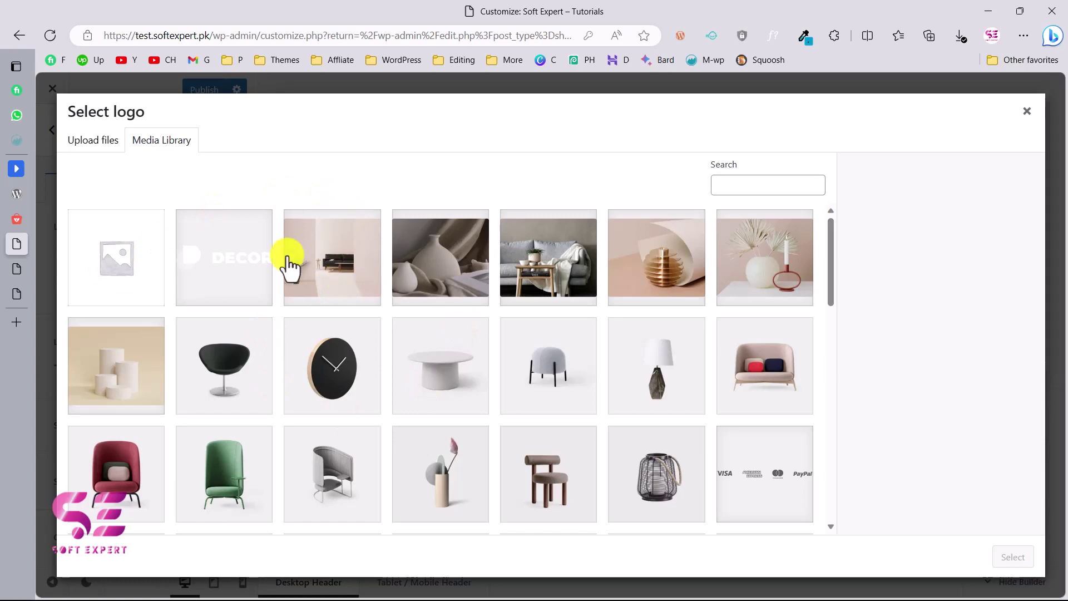
{"action": "left_click", "coordinate": [91, 149]}
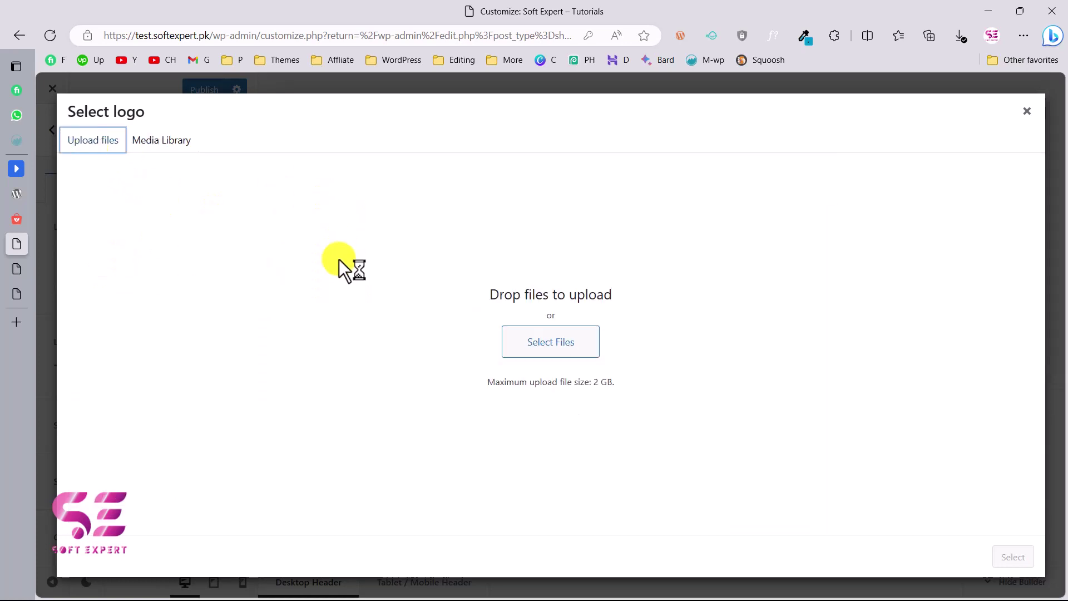
{"action": "key", "text": "alt+Tab"}
{"action": "left_click", "coordinate": [380, 370]}
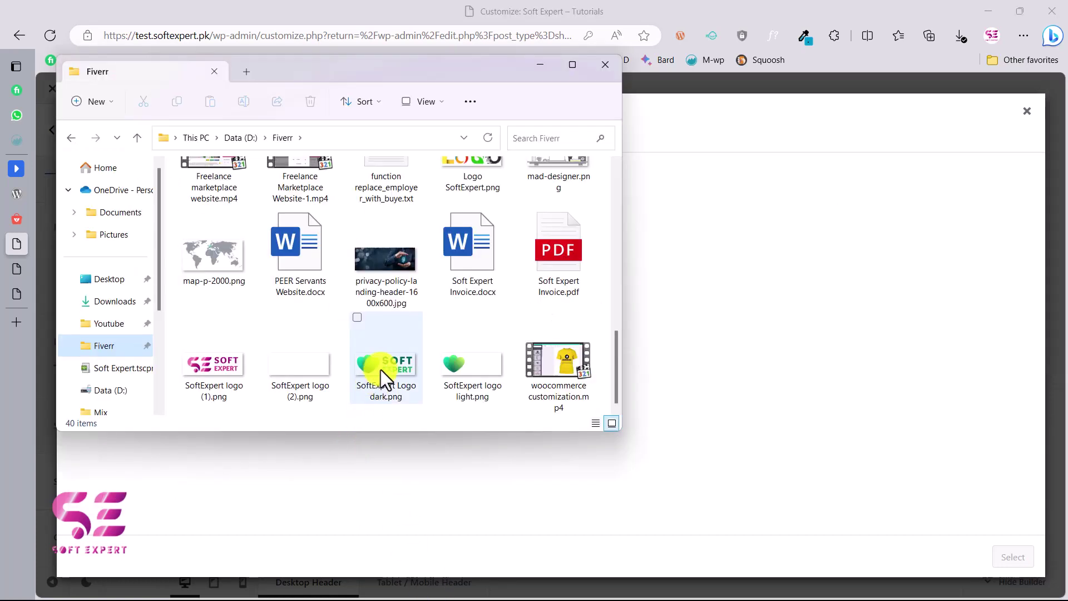
{"action": "left_click_drag", "start_coordinate": [380, 369], "coordinate": [664, 326]}
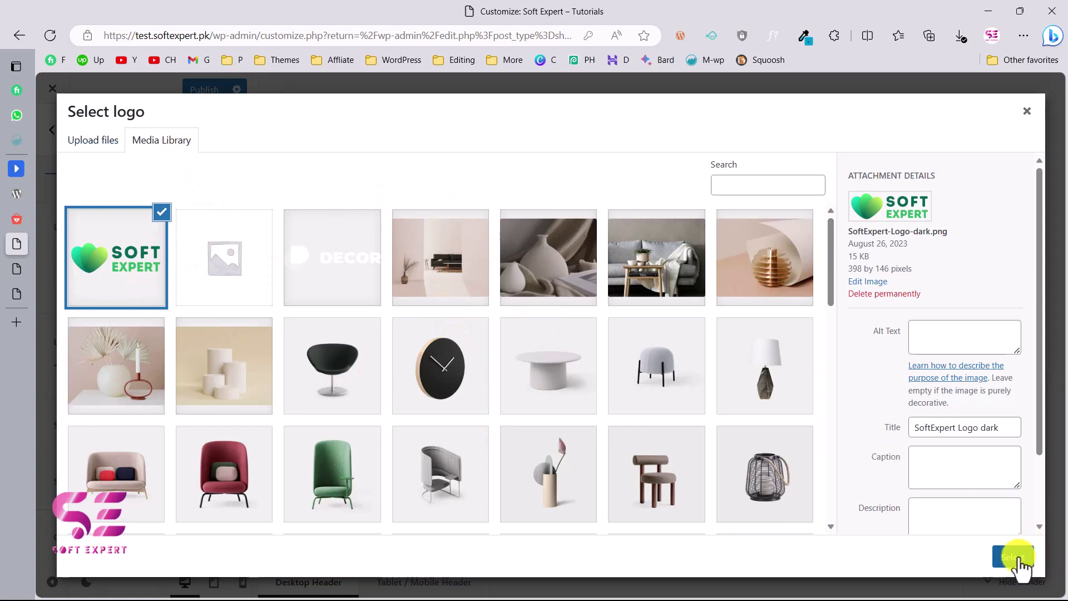
{"action": "left_click", "coordinate": [1012, 557]}
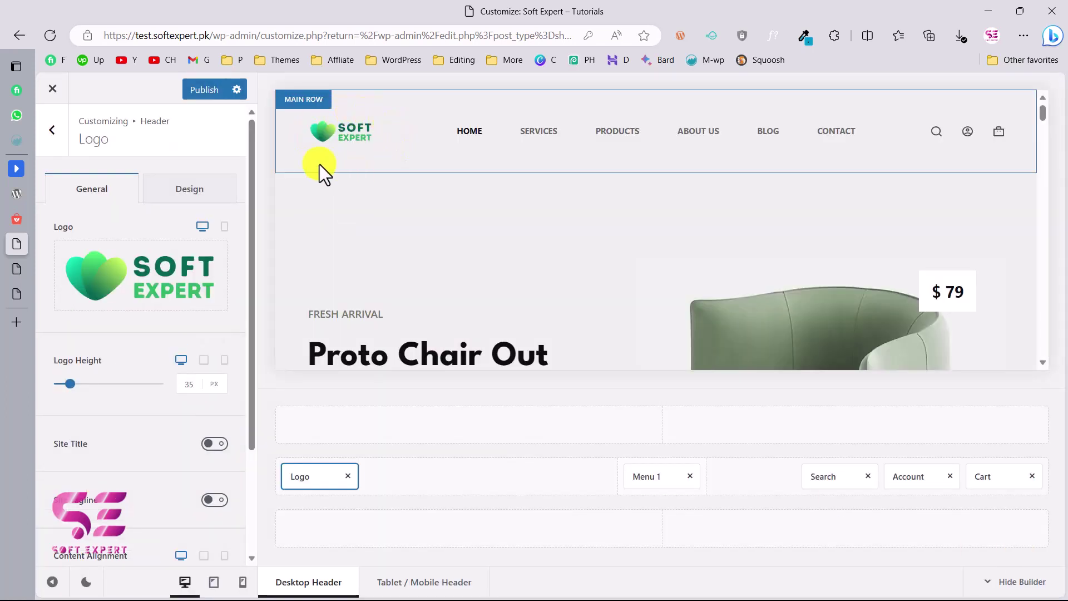
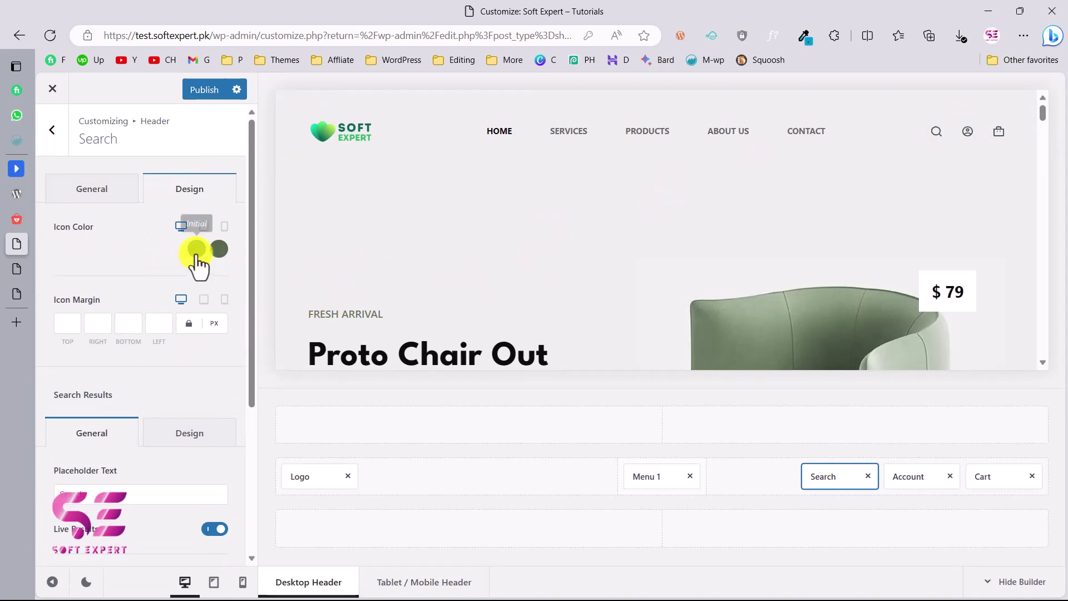
- Review the icon color of the header's Search element and the general options of its Account element
{"action": "left_click", "coordinate": [196, 249]}
{"action": "left_click", "coordinate": [139, 248]}
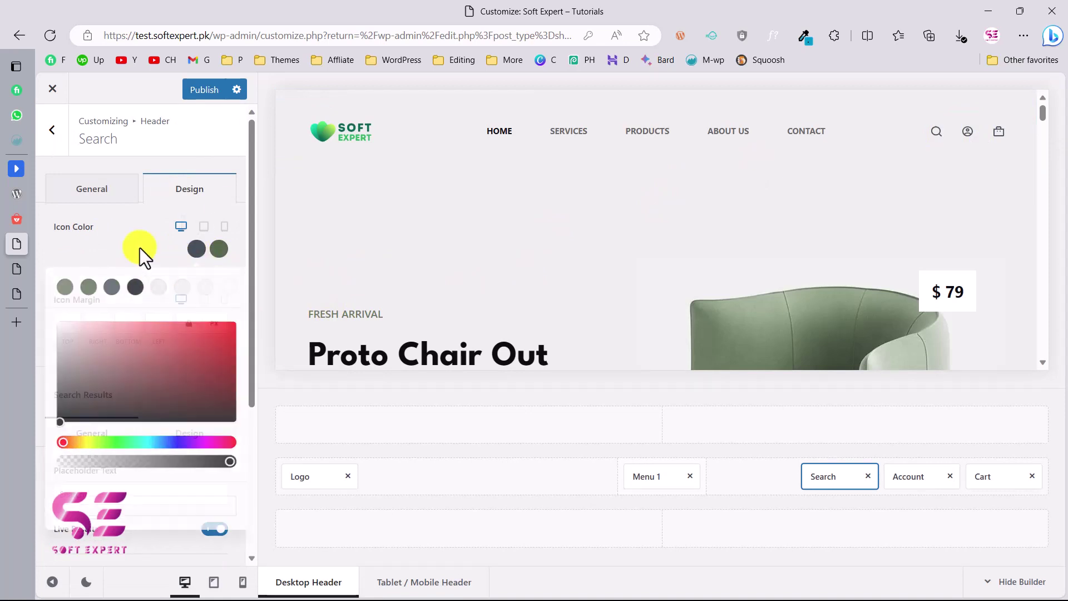
{"action": "left_click", "coordinate": [982, 135]}
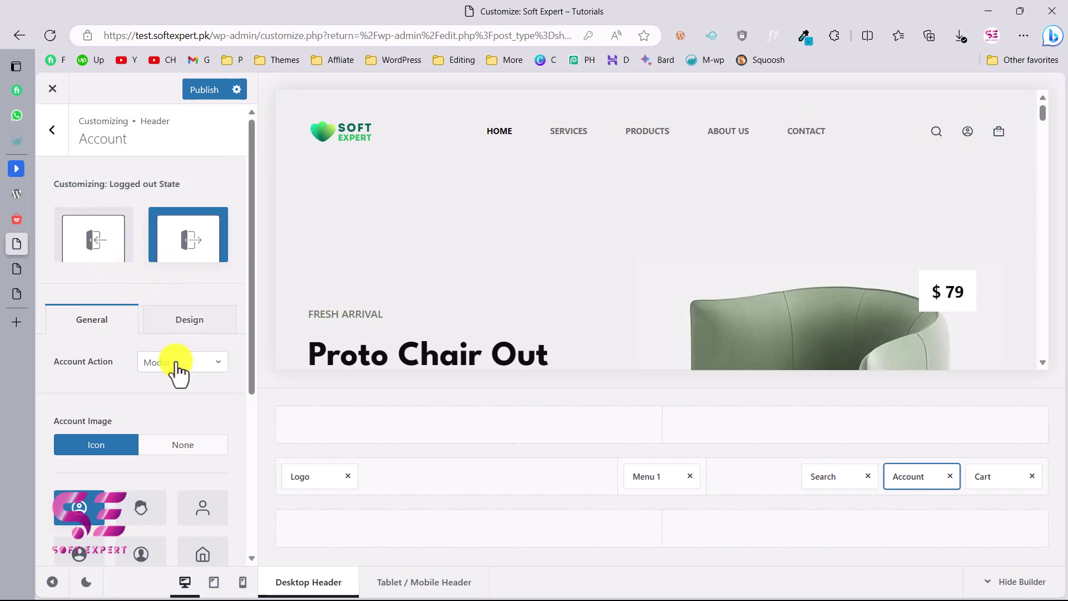
{"action": "scroll", "coordinate": [175, 369], "scroll_direction": "down", "scroll_amount": 2}
{"action": "scroll", "coordinate": [138, 413], "scroll_direction": "down", "scroll_amount": 1}
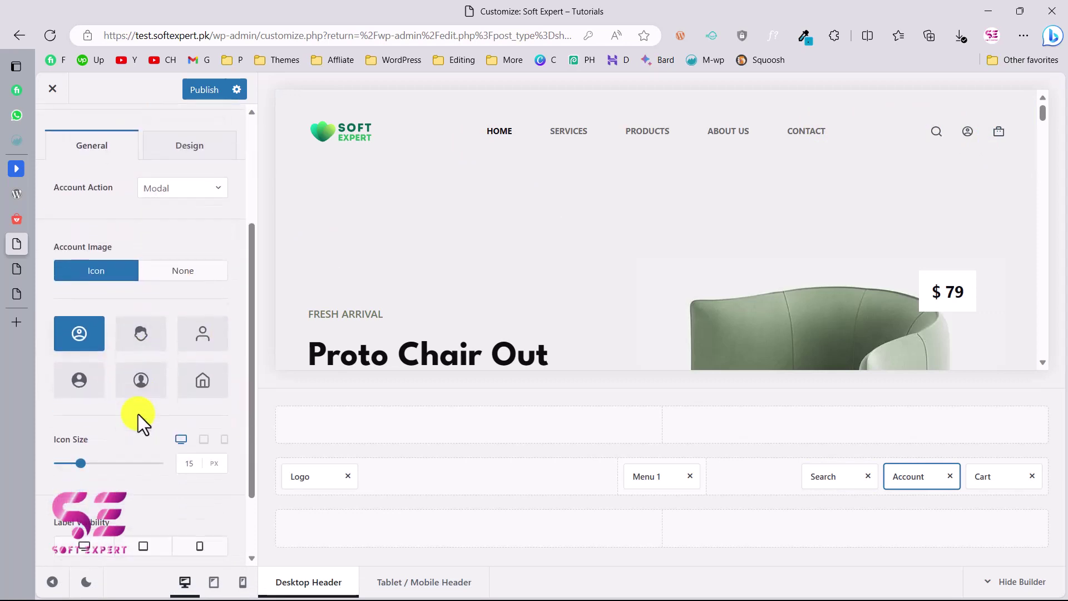
{"action": "scroll", "coordinate": [150, 469], "scroll_direction": "down", "scroll_amount": 1}
{"action": "scroll", "coordinate": [151, 445], "scroll_direction": "down", "scroll_amount": 1}
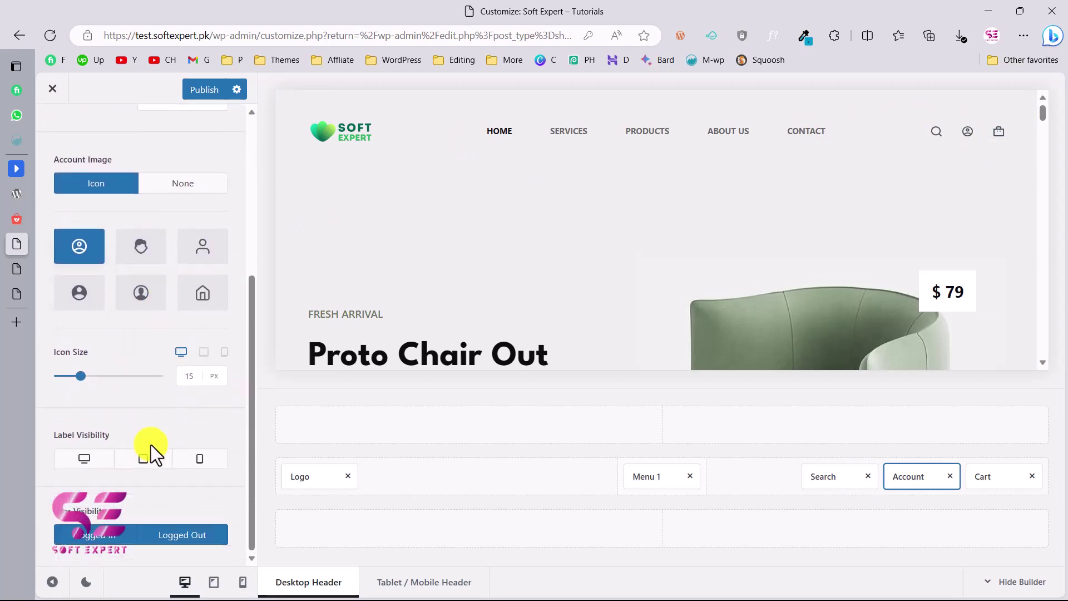
- Change the header Cart element's icon from the bag to the filled shopping cart
{"action": "left_click", "coordinate": [1020, 133]}
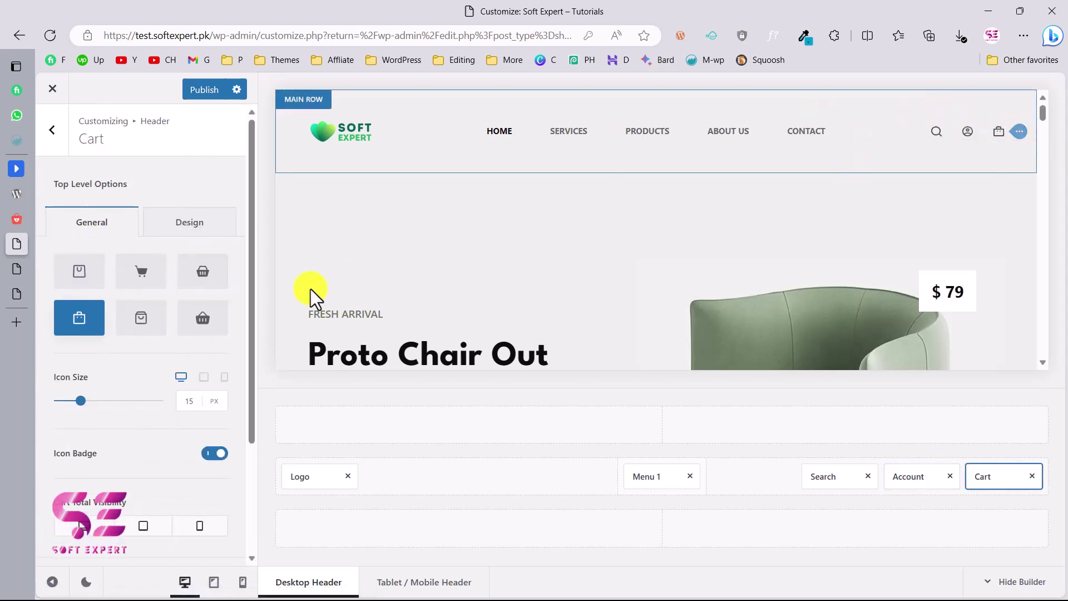
{"action": "left_click", "coordinate": [146, 276]}
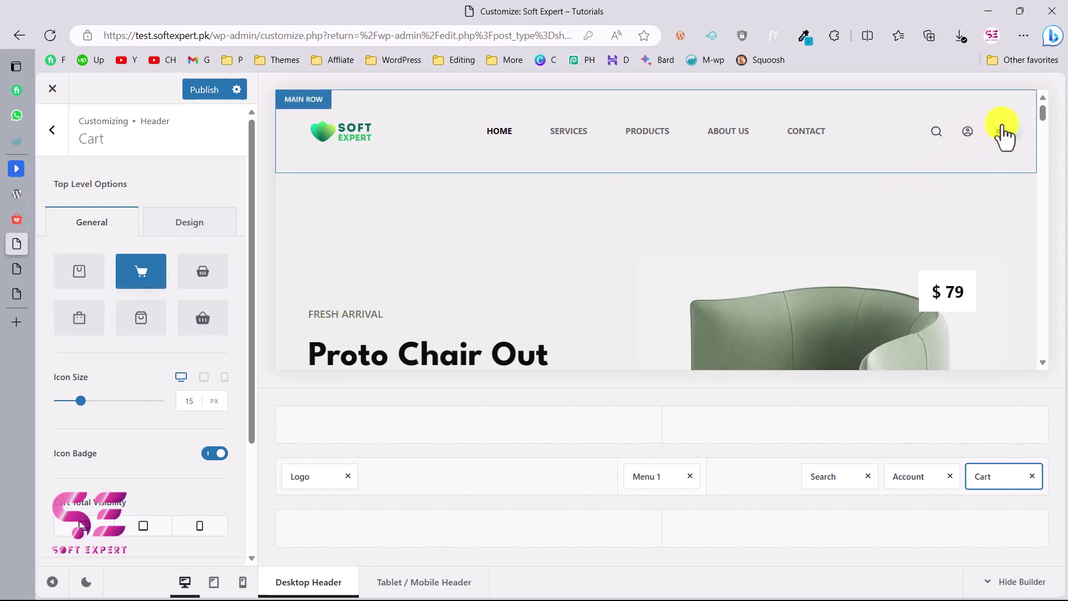
- Examine the footer in the preview, opening the contents of Widget Area 1 and Widget Area 3
{"action": "scroll", "coordinate": [759, 255], "scroll_direction": "down", "scroll_amount": 15}
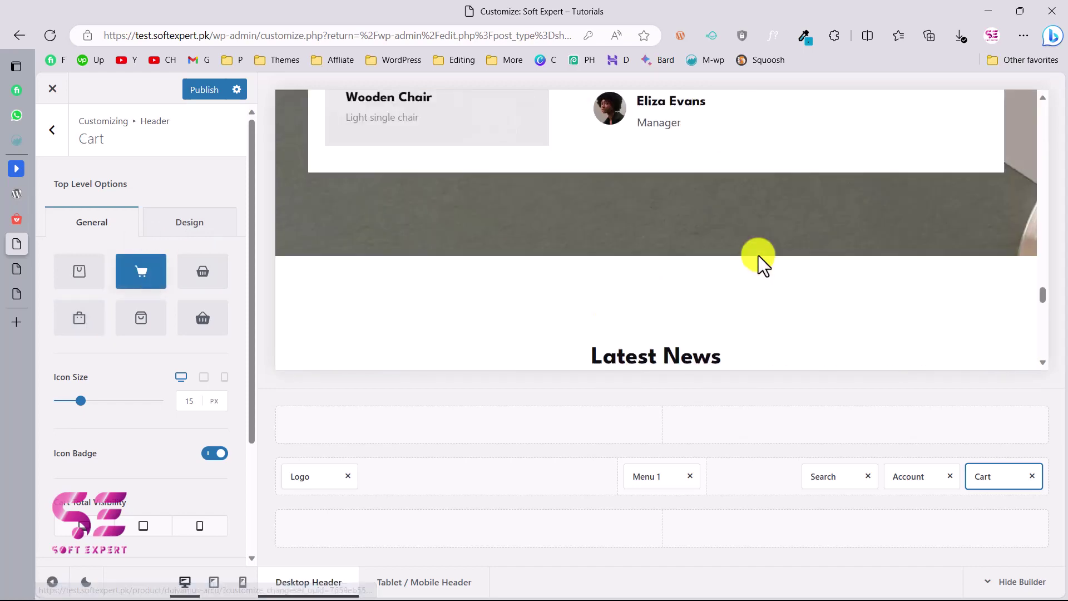
{"action": "scroll", "coordinate": [759, 259], "scroll_direction": "down", "scroll_amount": 5}
{"action": "scroll", "coordinate": [445, 294], "scroll_direction": "up", "scroll_amount": 3}
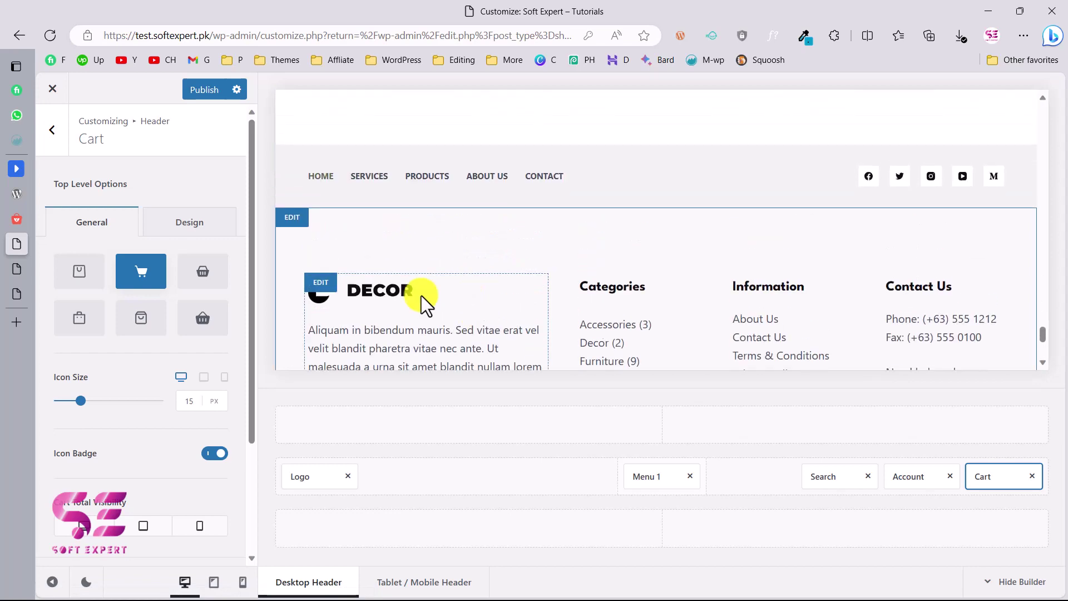
{"action": "left_click", "coordinate": [327, 295]}
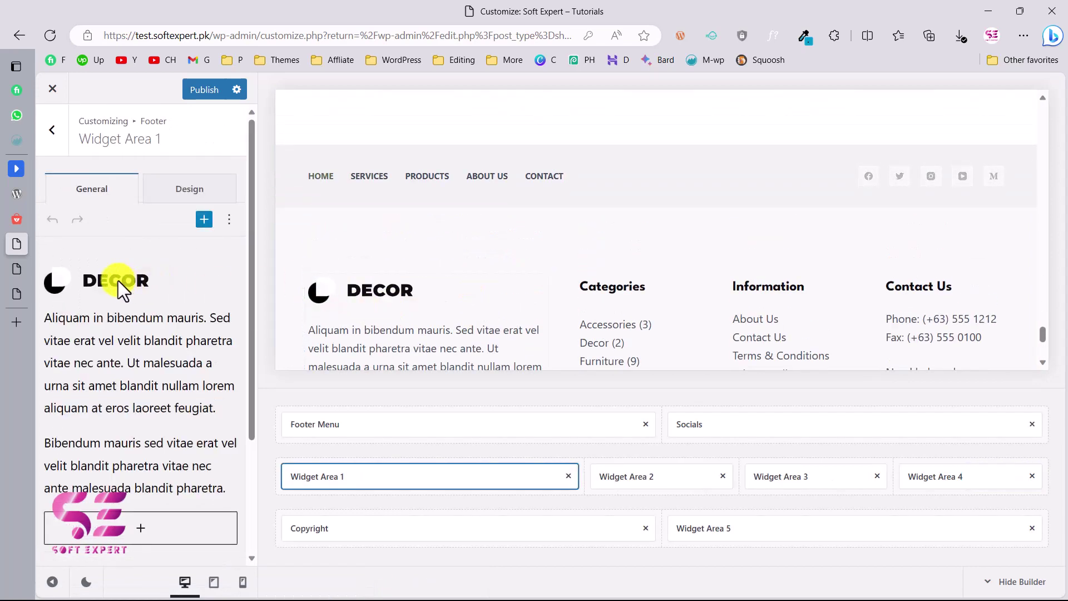
{"action": "scroll", "coordinate": [737, 298], "scroll_direction": "down", "scroll_amount": 1}
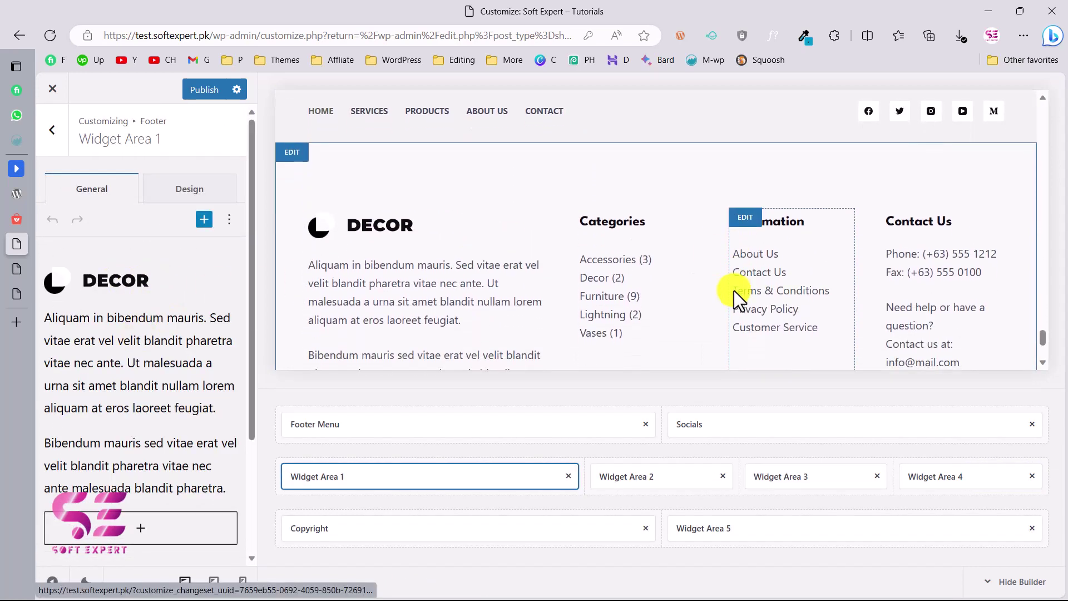
{"action": "left_click", "coordinate": [747, 218]}
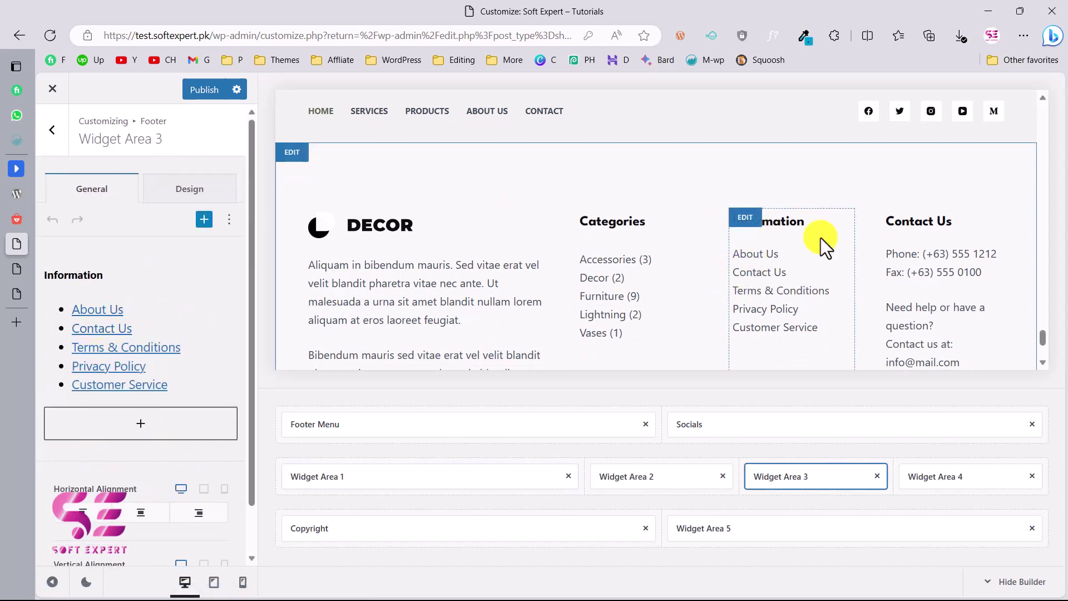
{"action": "scroll", "coordinate": [972, 277], "scroll_direction": "down", "scroll_amount": 1}
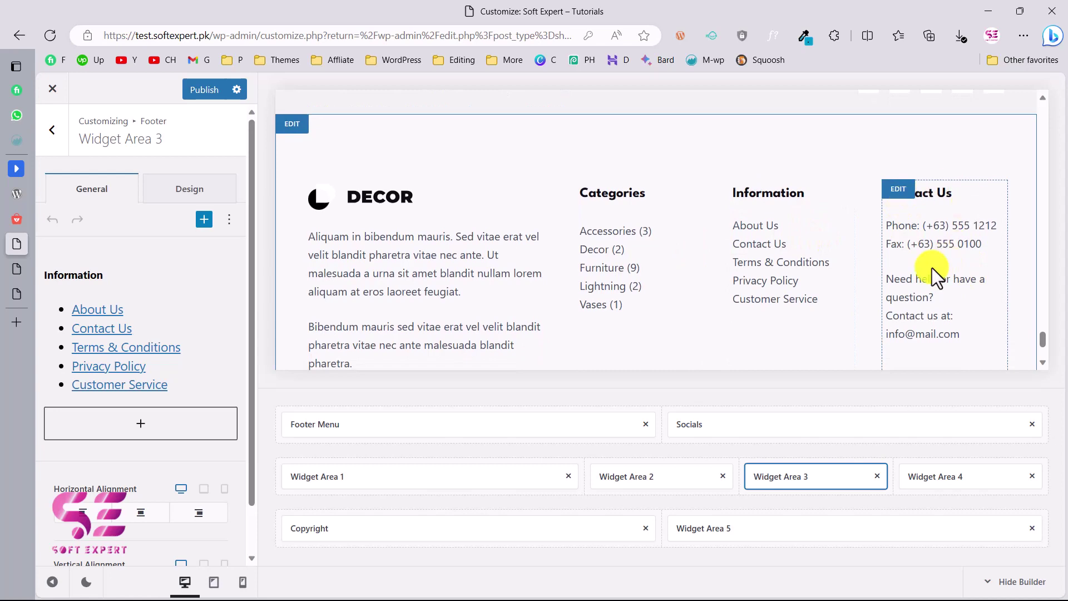
{"action": "scroll", "coordinate": [932, 268], "scroll_direction": "down", "scroll_amount": 2}
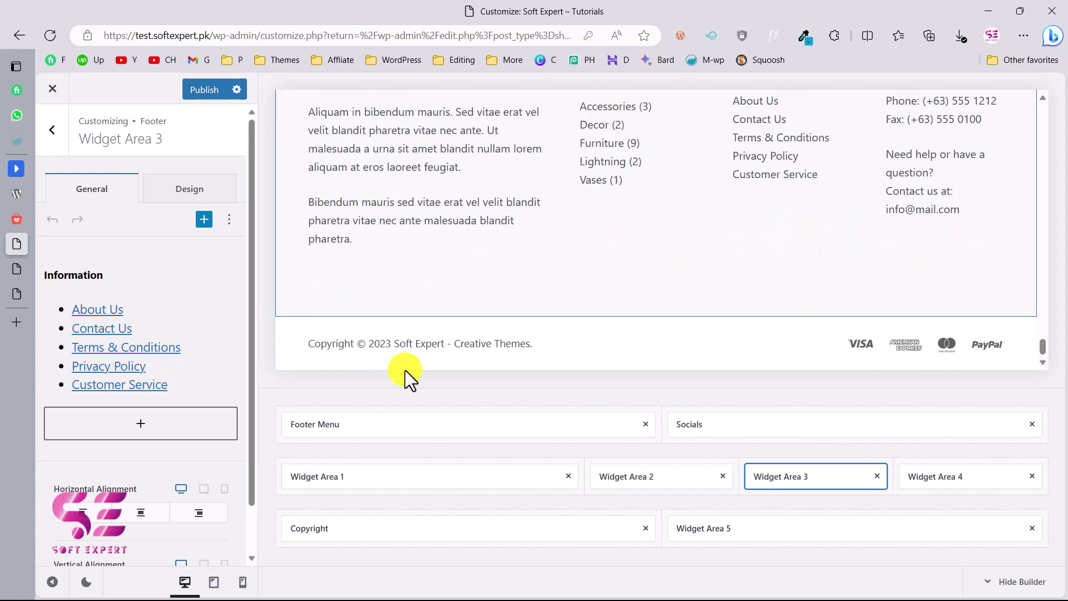
- Remove the dash and the {theme_author} link from the footer copyright text, leaving "Copyright © {current_year} {site_title}"
{"action": "left_click", "coordinate": [652, 347]}
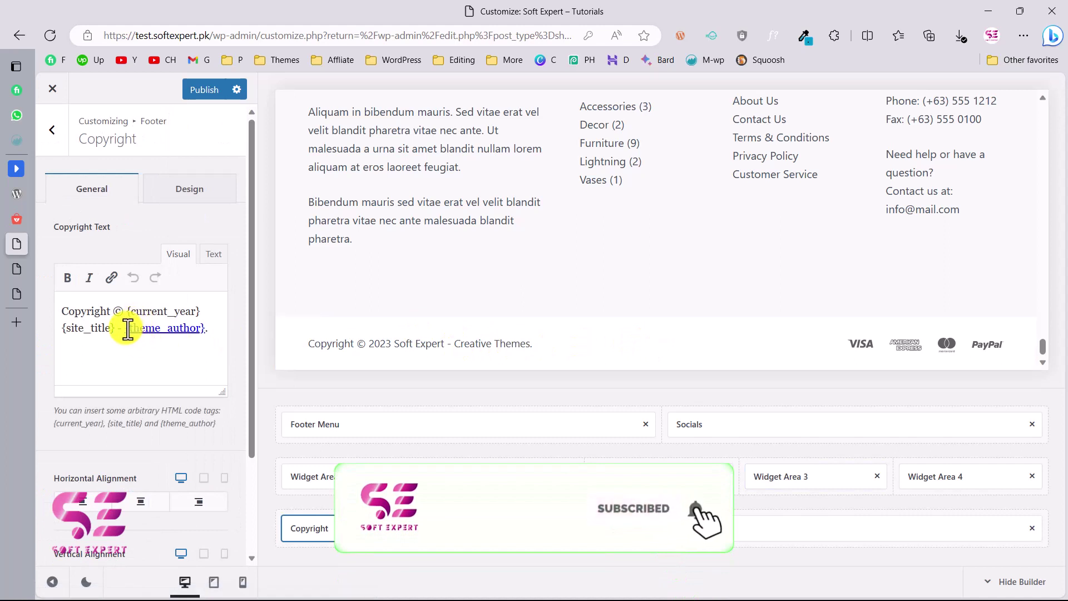
{"action": "left_click_drag", "start_coordinate": [127, 328], "coordinate": [210, 329]}
{"action": "key", "text": "BackSpace"}
{"action": "key", "text": "BackSpace"}
{"action": "key", "text": "BackSpace"}
{"action": "key", "text": "BackSpace"}
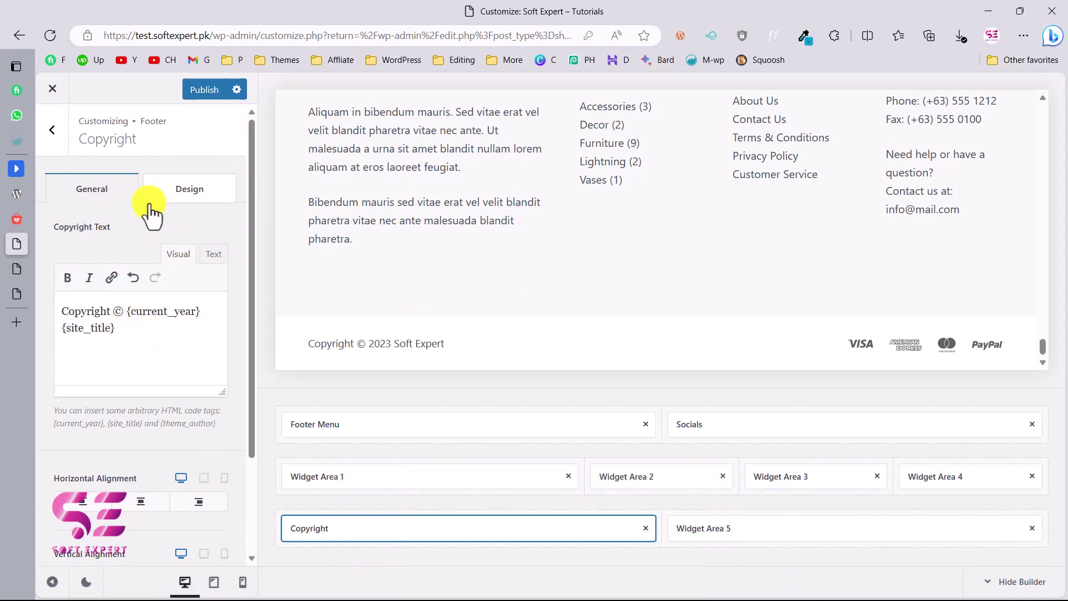
{"action": "scroll", "coordinate": [512, 252], "scroll_direction": "up", "scroll_amount": 3}
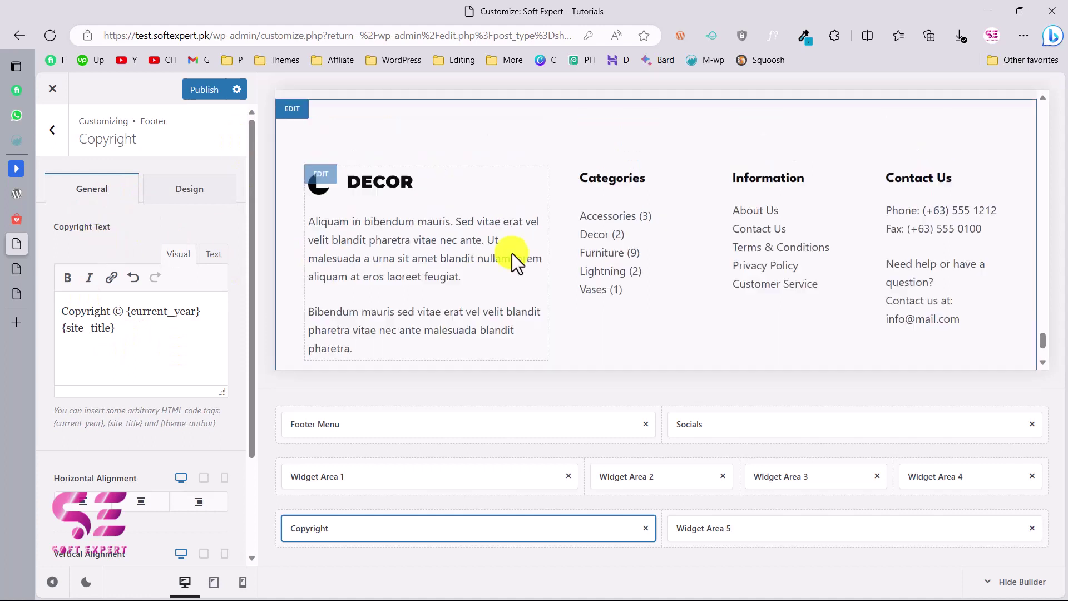
- Publish the Customizer changes and review the live home page from the header down to the footer
{"action": "left_click", "coordinate": [202, 91]}
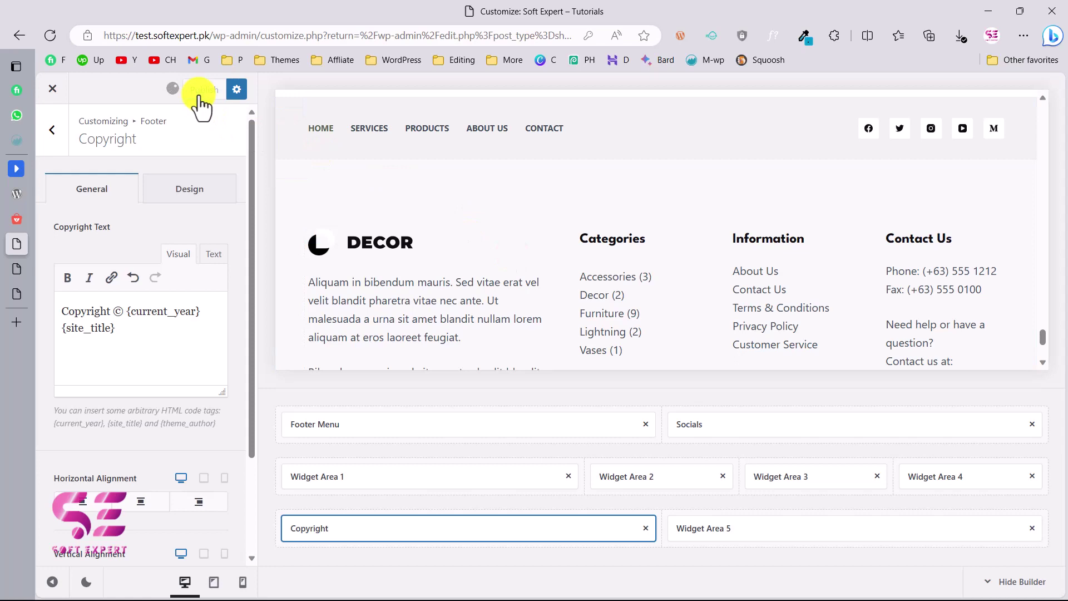
{"action": "left_click", "coordinate": [38, 294]}
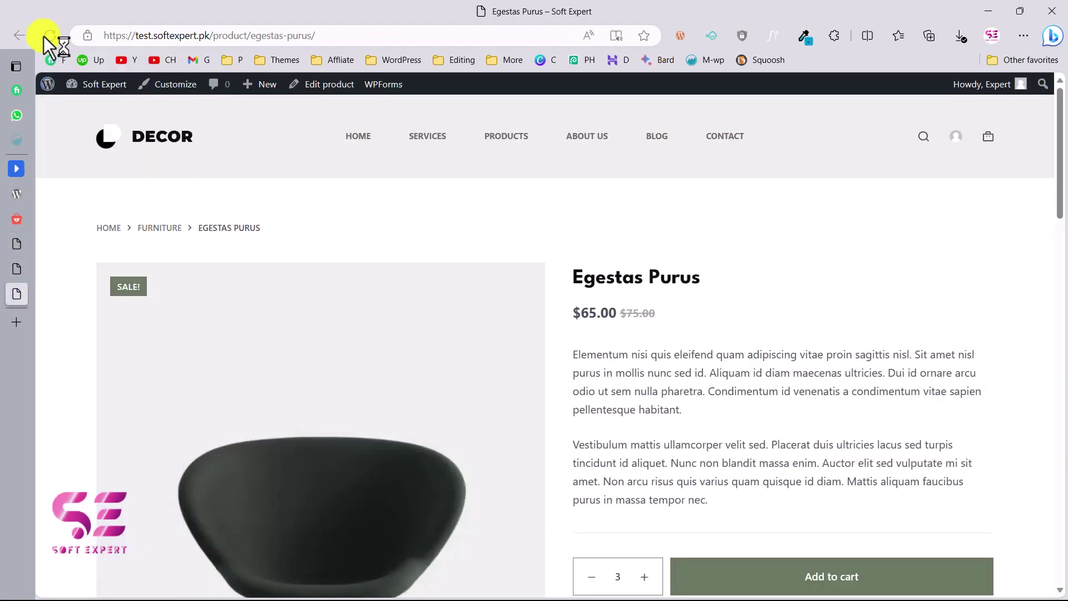
{"action": "left_click", "coordinate": [143, 138]}
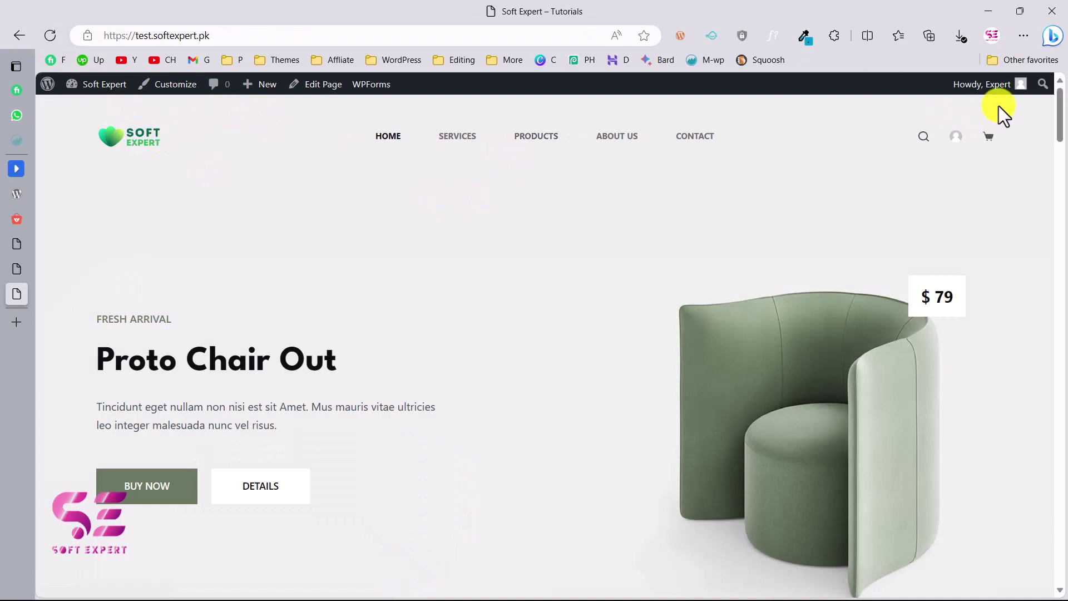
{"action": "left_click_drag", "start_coordinate": [1060, 159], "coordinate": [1055, 476]}
{"action": "scroll", "coordinate": [749, 486], "scroll_direction": "down", "scroll_amount": 5}
{"action": "scroll", "coordinate": [749, 486], "scroll_direction": "up", "scroll_amount": 20}
- Review the live Contact page, including its contact details, message form, Latest News and New Arrivals sections
{"action": "left_click", "coordinate": [693, 147]}
{"action": "scroll", "coordinate": [296, 329], "scroll_direction": "down", "scroll_amount": 3}
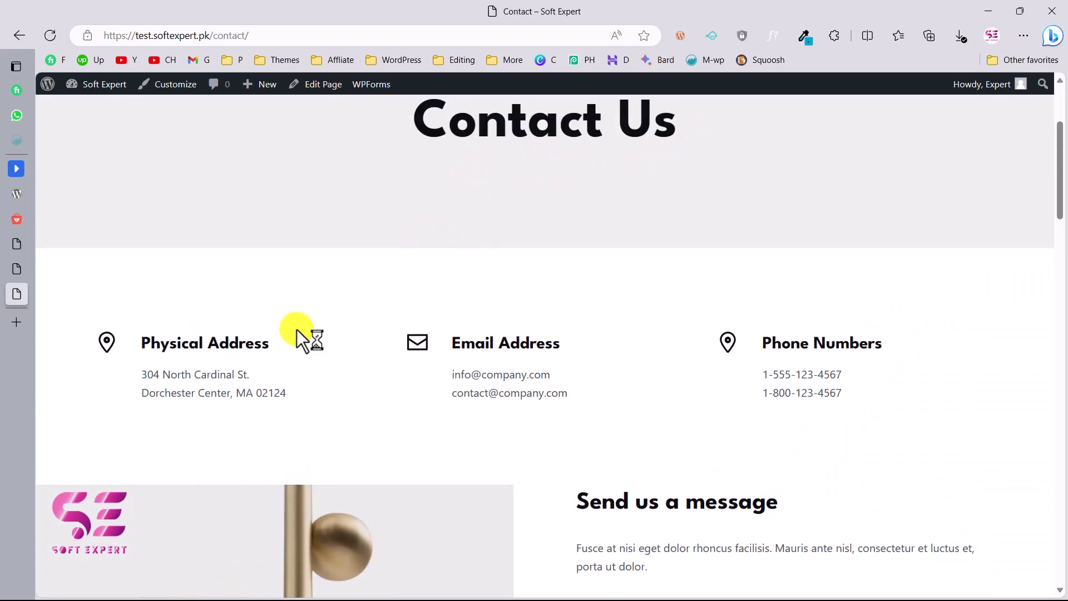
{"action": "scroll", "coordinate": [551, 359], "scroll_direction": "down", "scroll_amount": 5}
{"action": "left_click", "coordinate": [612, 322]}
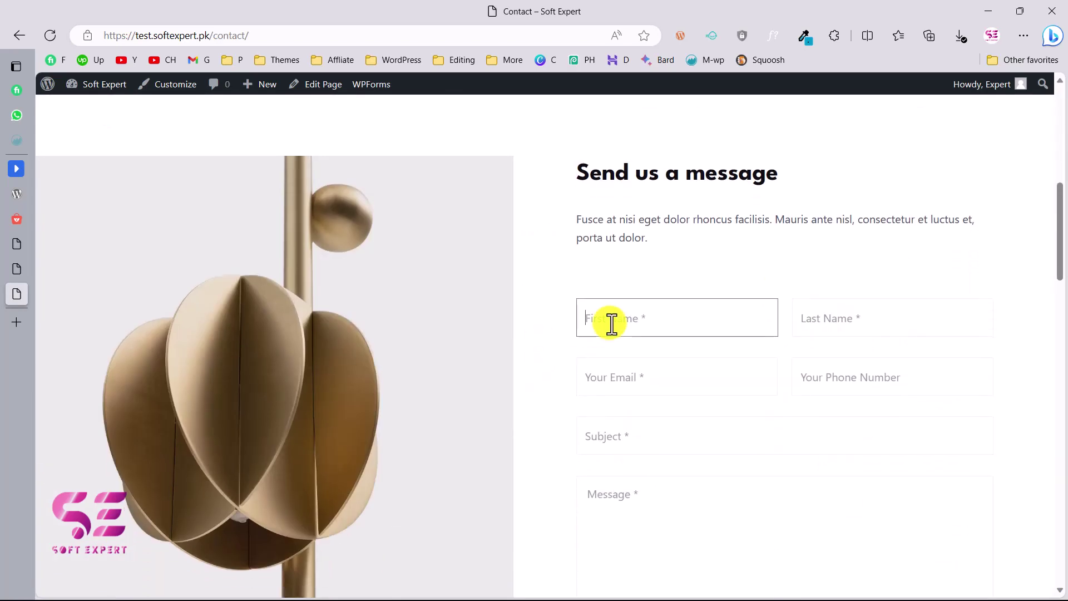
{"action": "left_click", "coordinate": [828, 334]}
{"action": "scroll", "coordinate": [751, 365], "scroll_direction": "down", "scroll_amount": 1}
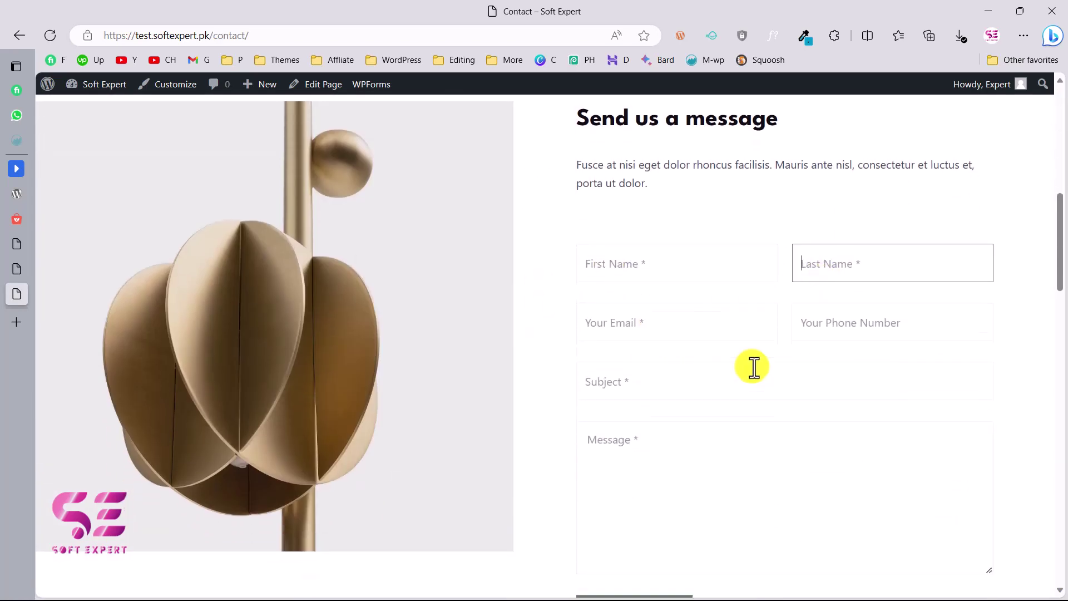
{"action": "scroll", "coordinate": [748, 349], "scroll_direction": "down", "scroll_amount": 9}
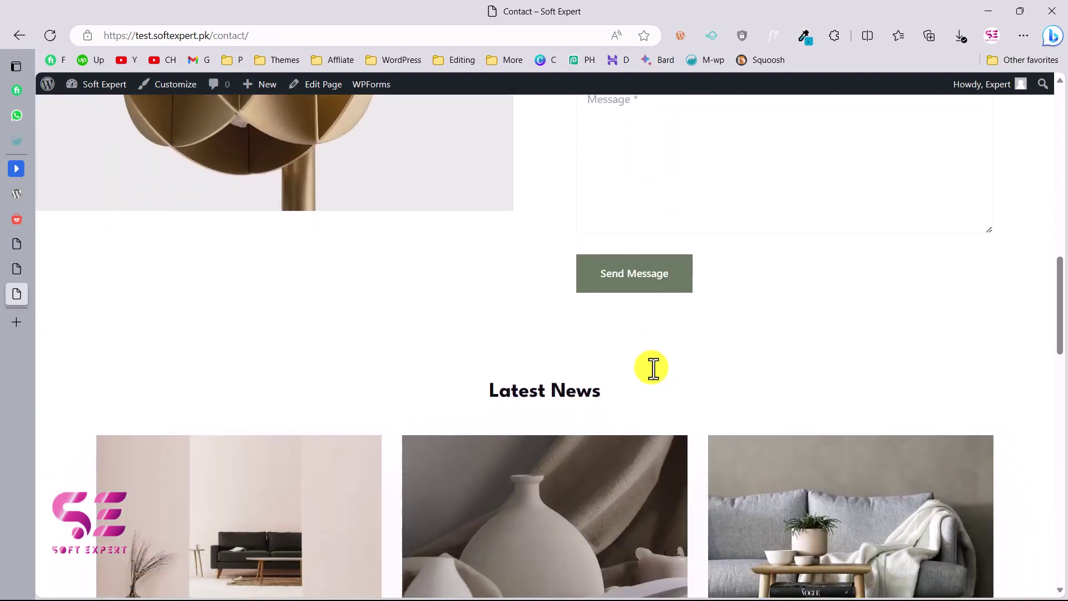
{"action": "scroll", "coordinate": [653, 369], "scroll_direction": "down", "scroll_amount": 10}
{"action": "scroll", "coordinate": [653, 369], "scroll_direction": "up", "scroll_amount": 15}
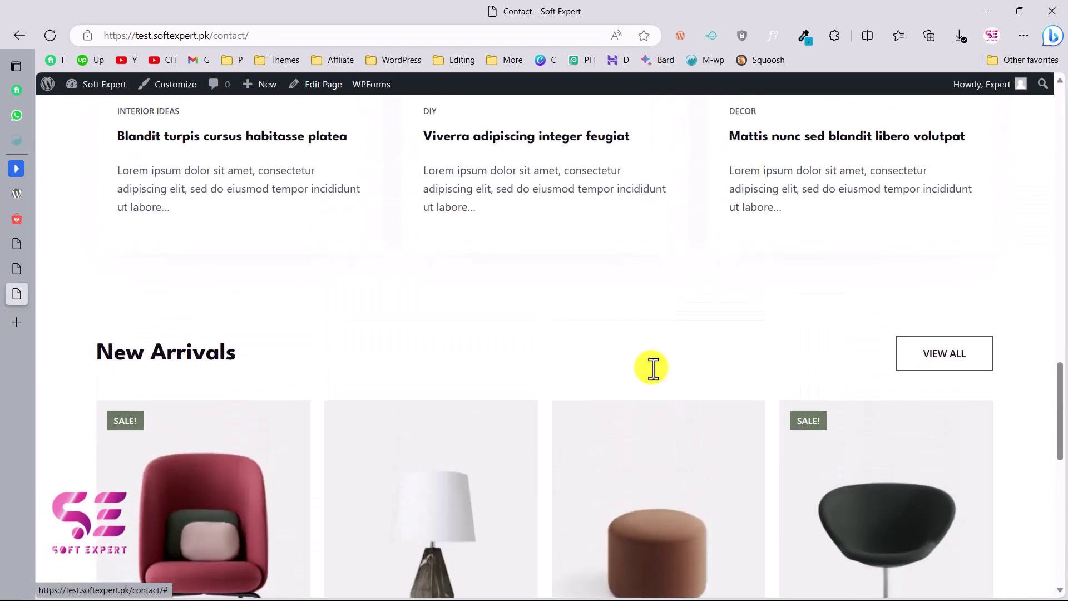
{"action": "scroll", "coordinate": [653, 369], "scroll_direction": "up", "scroll_amount": 13}
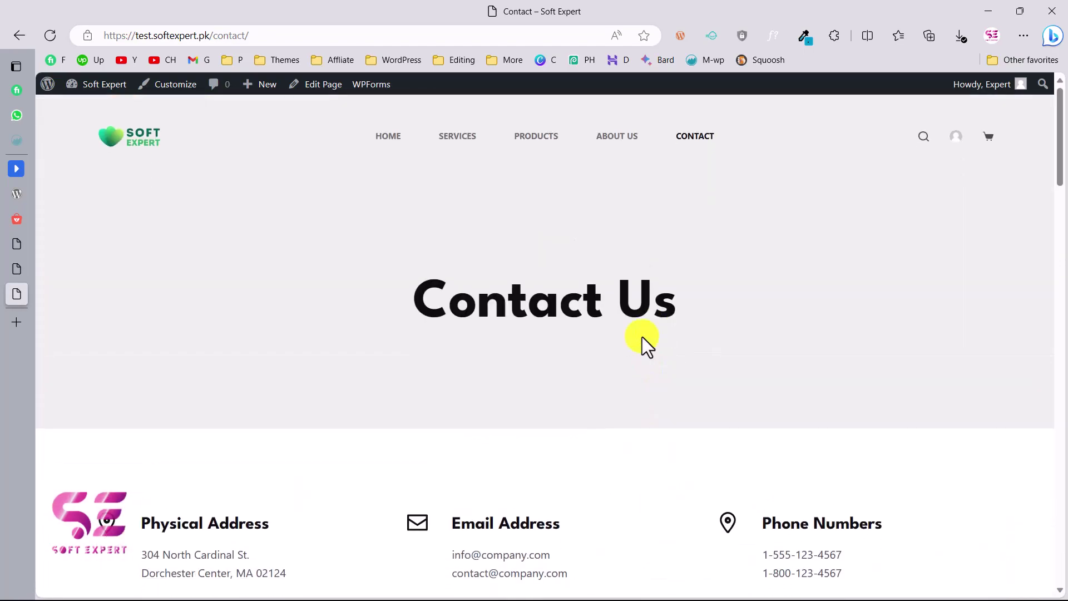
- Review the live Products page, including its product grid, price filter and Popular Products list
{"action": "left_click", "coordinate": [538, 135]}
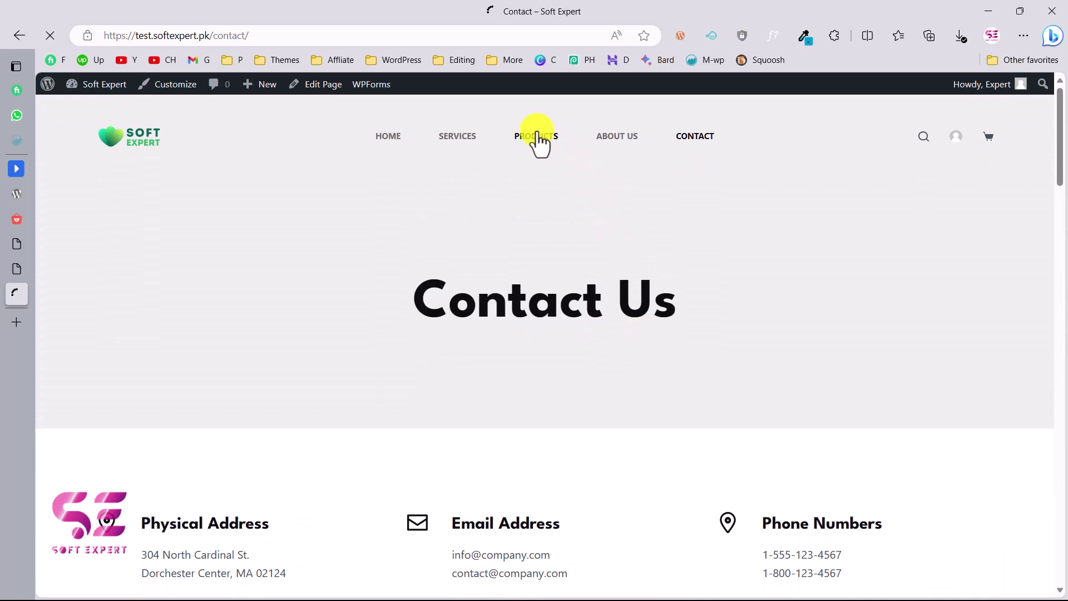
{"action": "scroll", "coordinate": [485, 244], "scroll_direction": "down", "scroll_amount": 3}
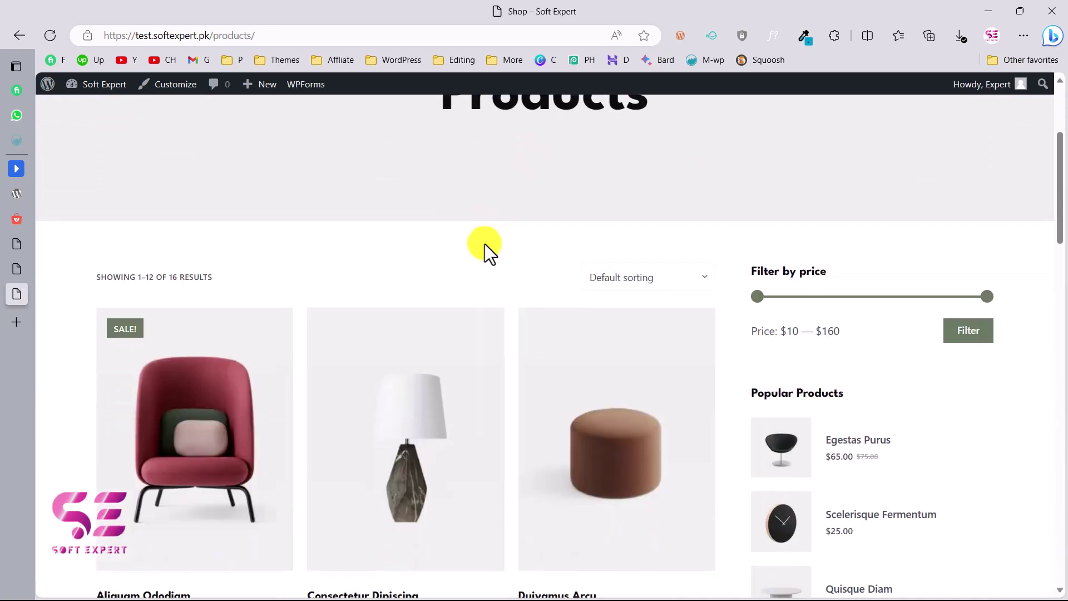
{"action": "scroll", "coordinate": [389, 287], "scroll_direction": "down", "scroll_amount": 8}
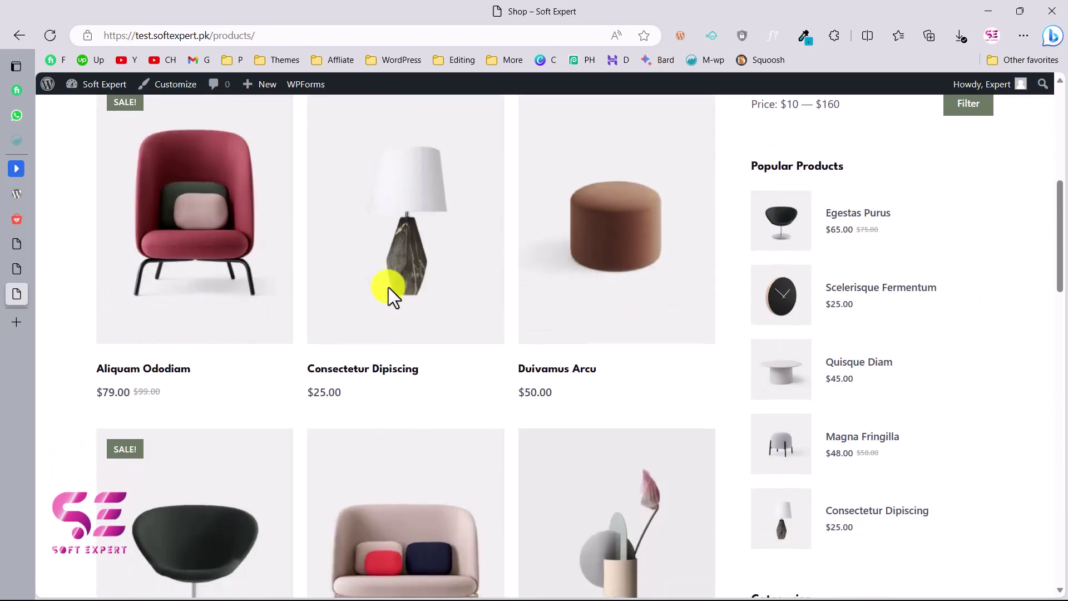
{"action": "scroll", "coordinate": [267, 349], "scroll_direction": "up", "scroll_amount": 10}
{"action": "scroll", "coordinate": [267, 351], "scroll_direction": "down", "scroll_amount": 4}
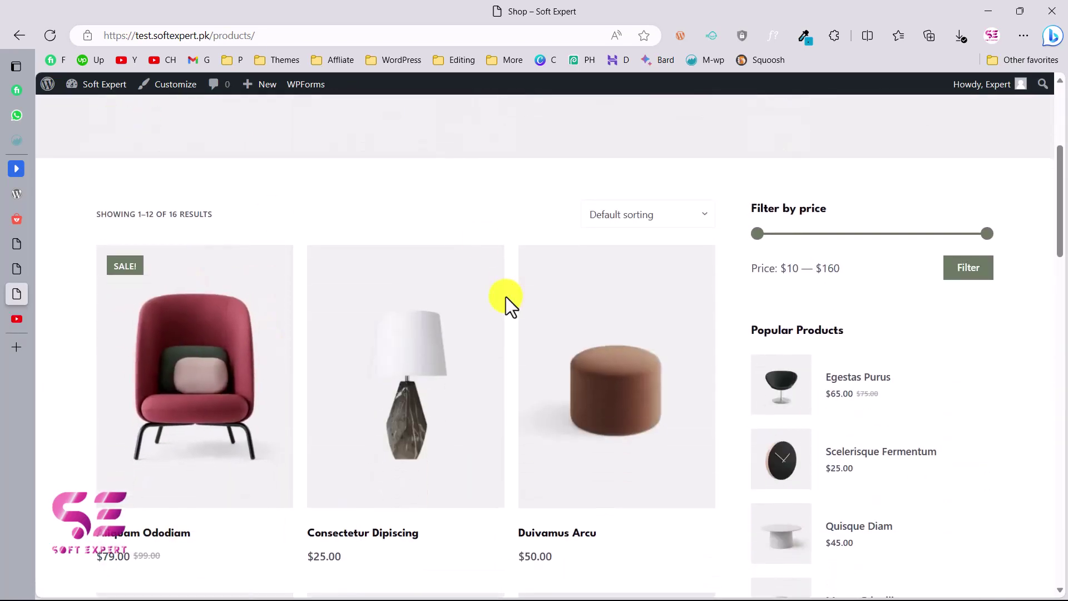
{"action": "scroll", "coordinate": [505, 295], "scroll_direction": "down", "scroll_amount": 2}
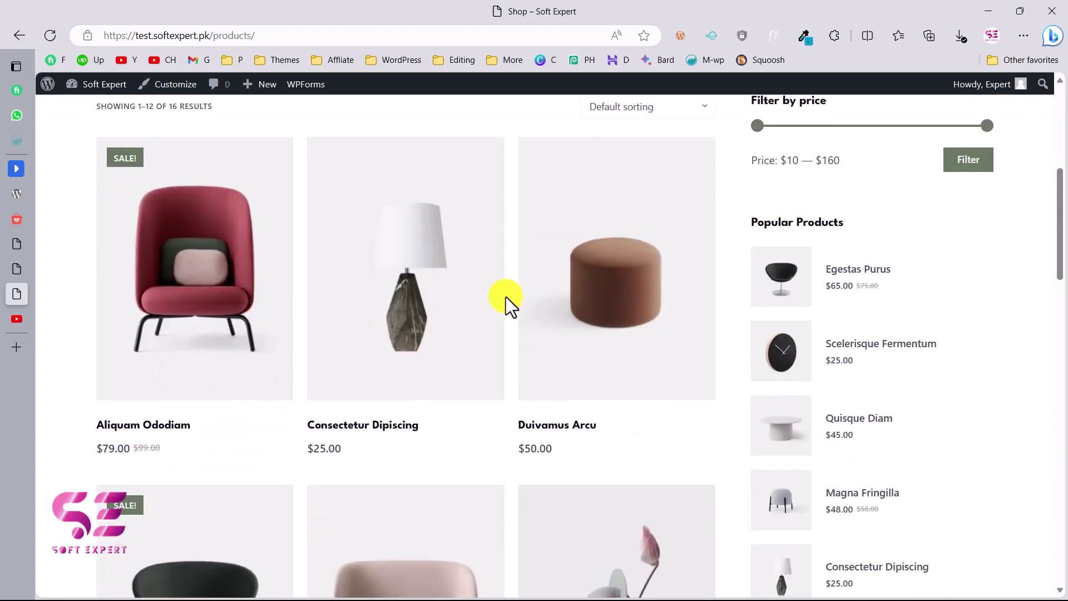
{"action": "scroll", "coordinate": [505, 296], "scroll_direction": "down", "scroll_amount": 1}
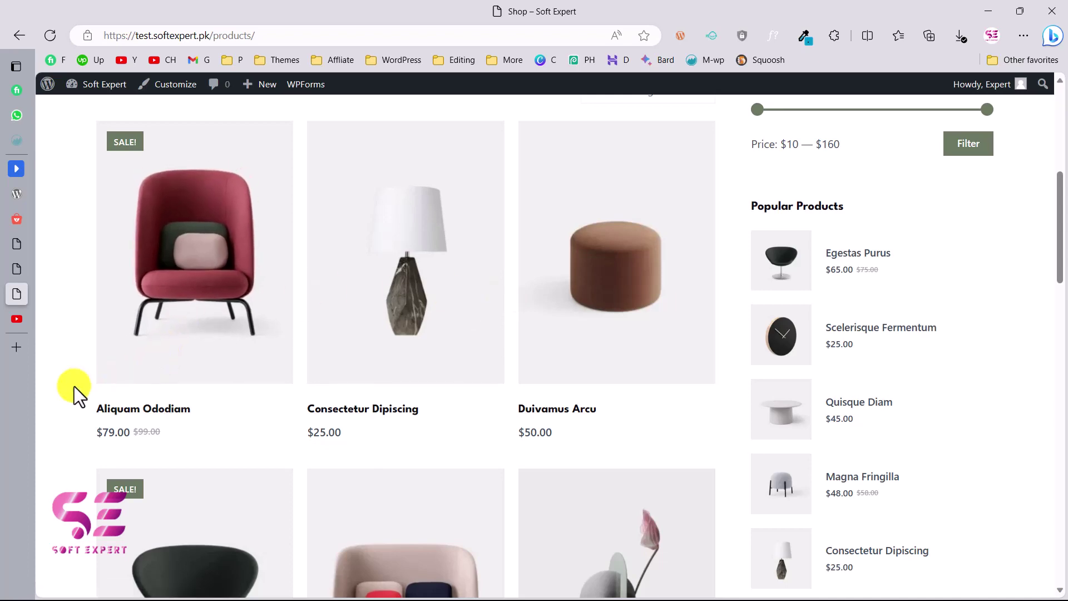
- Switch to the Soft Expert channel on YouTube and look through its list of videos
{"action": "left_click", "coordinate": [17, 320]}
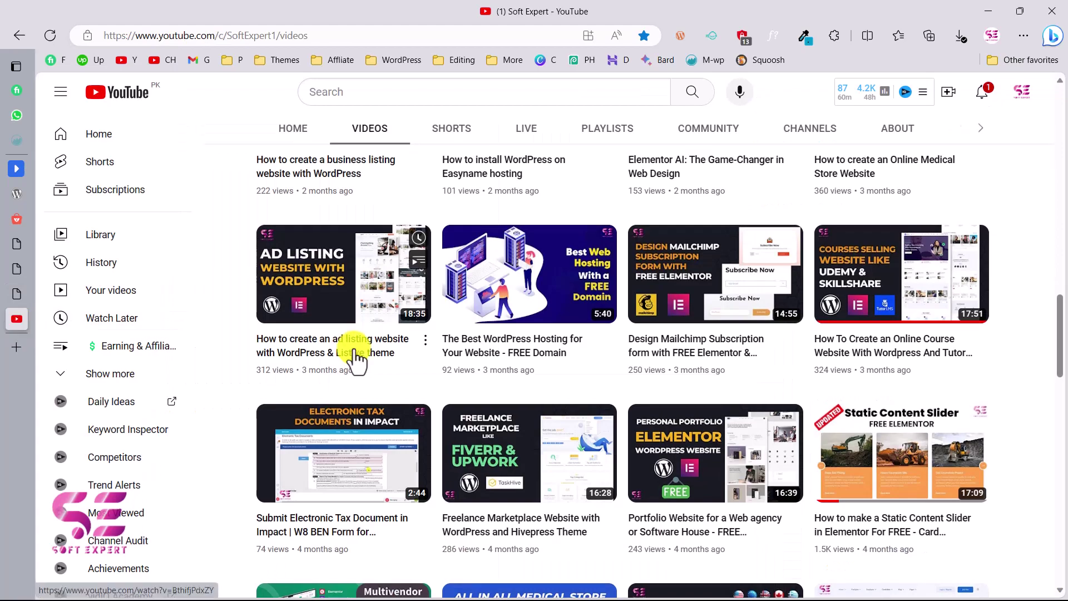
{"action": "scroll", "coordinate": [354, 353], "scroll_direction": "up", "scroll_amount": 7}
{"action": "scroll", "coordinate": [353, 356], "scroll_direction": "down", "scroll_amount": 15}
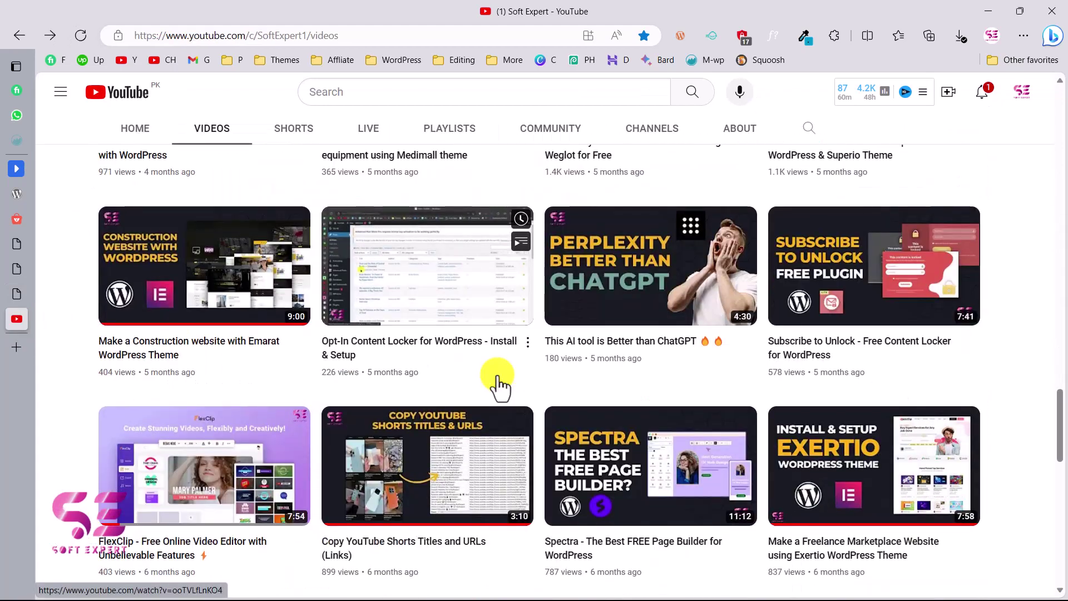
{"action": "scroll", "coordinate": [498, 384], "scroll_direction": "down", "scroll_amount": 10}
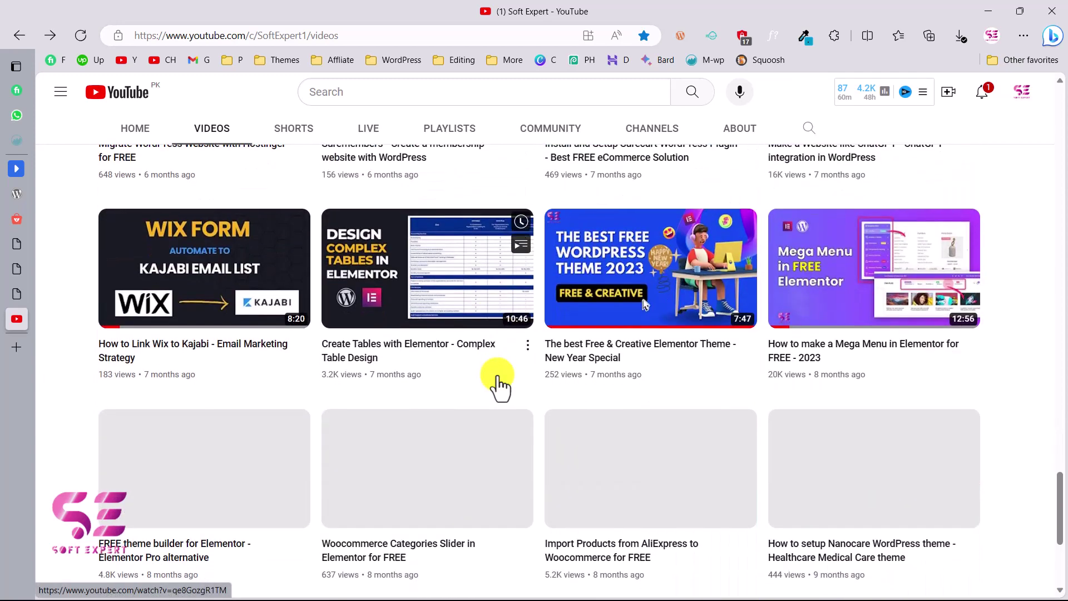
{"action": "scroll", "coordinate": [498, 384], "scroll_direction": "down", "scroll_amount": 5}
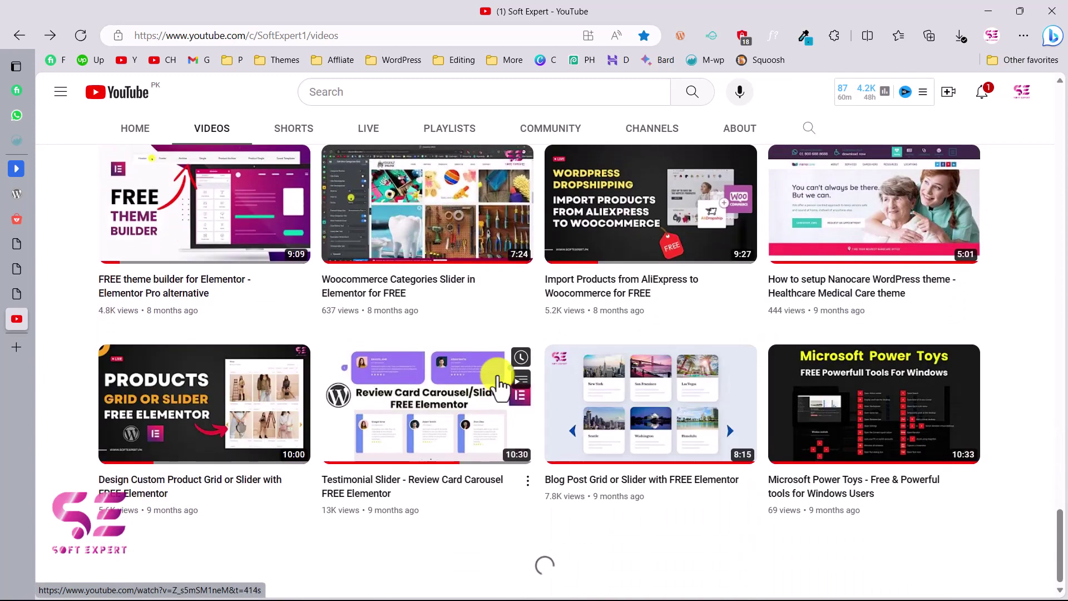